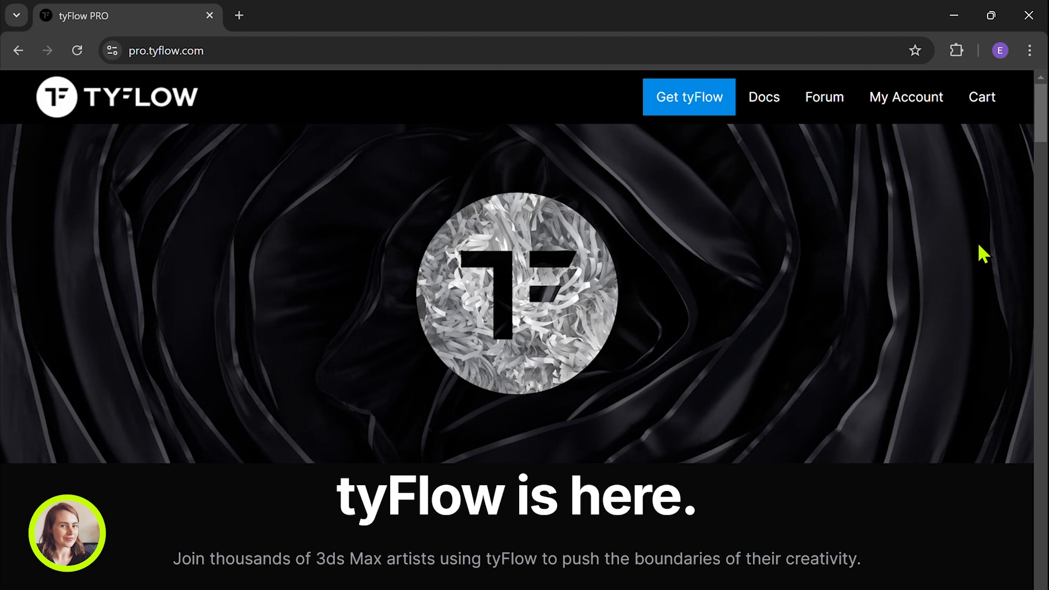
Look through the tyFlow site's feature sections and compare the tyFlow FREE, node-locked and floating PRO licence options
{"action": "scroll", "coordinate": [925, 274], "scroll_direction": "down", "scroll_amount": 3}
{"action": "scroll", "coordinate": [923, 266], "scroll_direction": "up", "scroll_amount": 3}
{"action": "scroll", "coordinate": [855, 331], "scroll_direction": "down", "scroll_amount": 8}
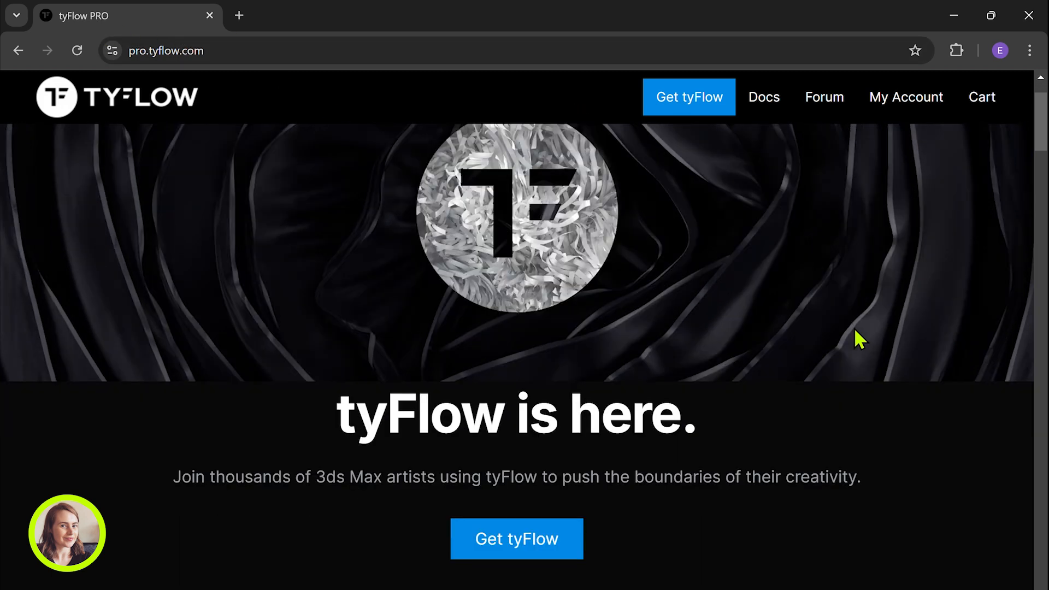
{"action": "scroll", "coordinate": [856, 332], "scroll_direction": "down", "scroll_amount": 2}
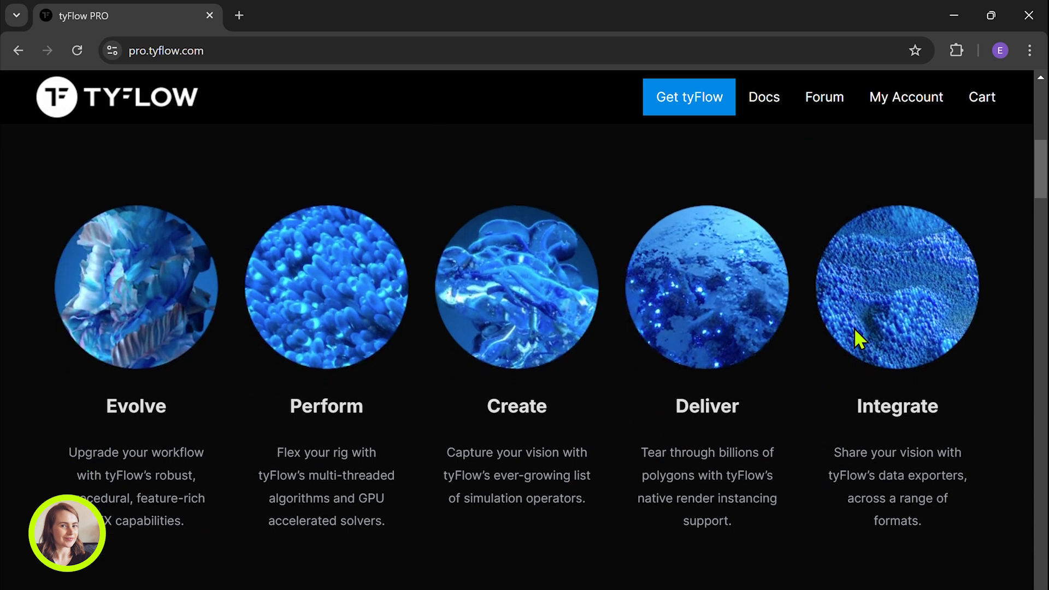
{"action": "scroll", "coordinate": [859, 339], "scroll_direction": "down", "scroll_amount": 3}
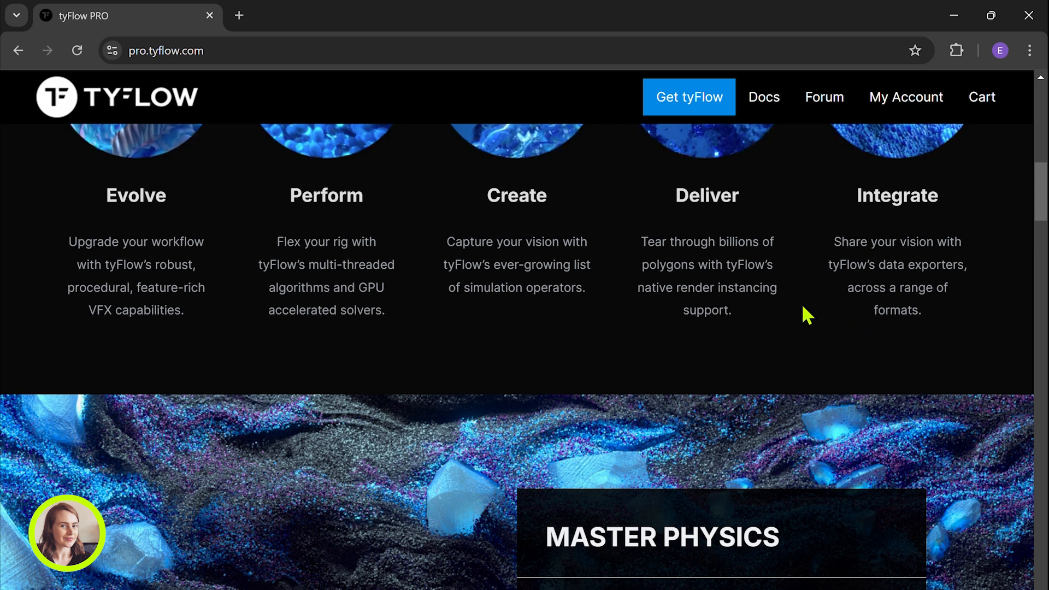
{"action": "scroll", "coordinate": [801, 306], "scroll_direction": "down", "scroll_amount": 12}
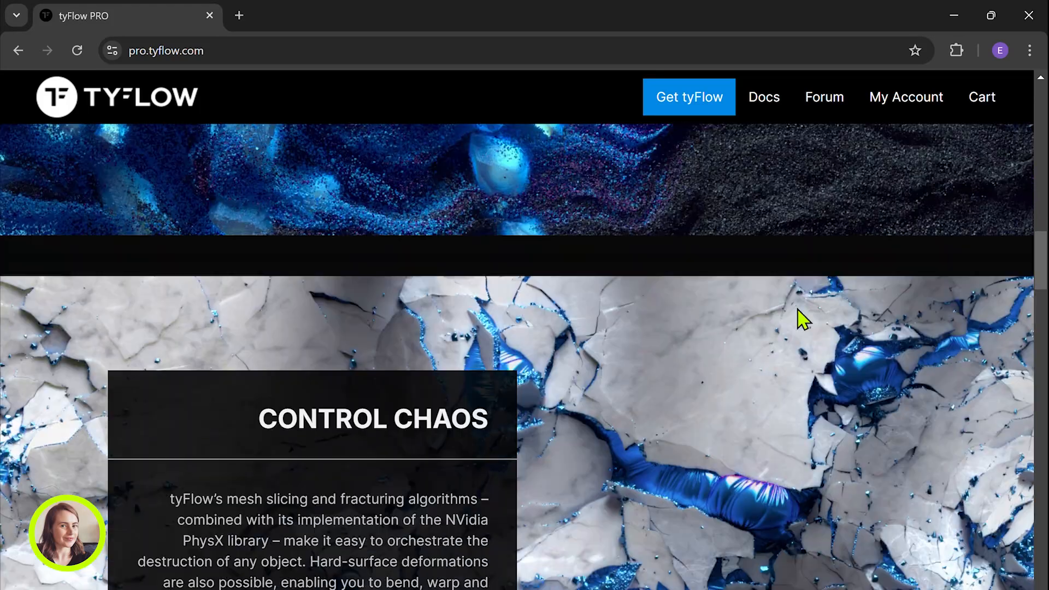
{"action": "scroll", "coordinate": [798, 314], "scroll_direction": "down", "scroll_amount": 14}
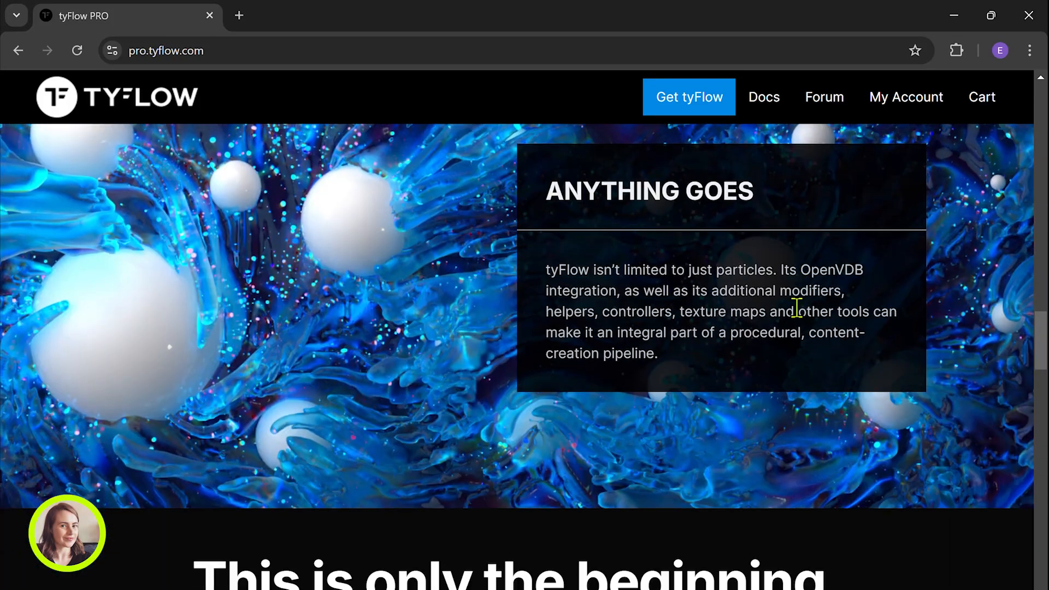
{"action": "scroll", "coordinate": [797, 307], "scroll_direction": "down", "scroll_amount": 13}
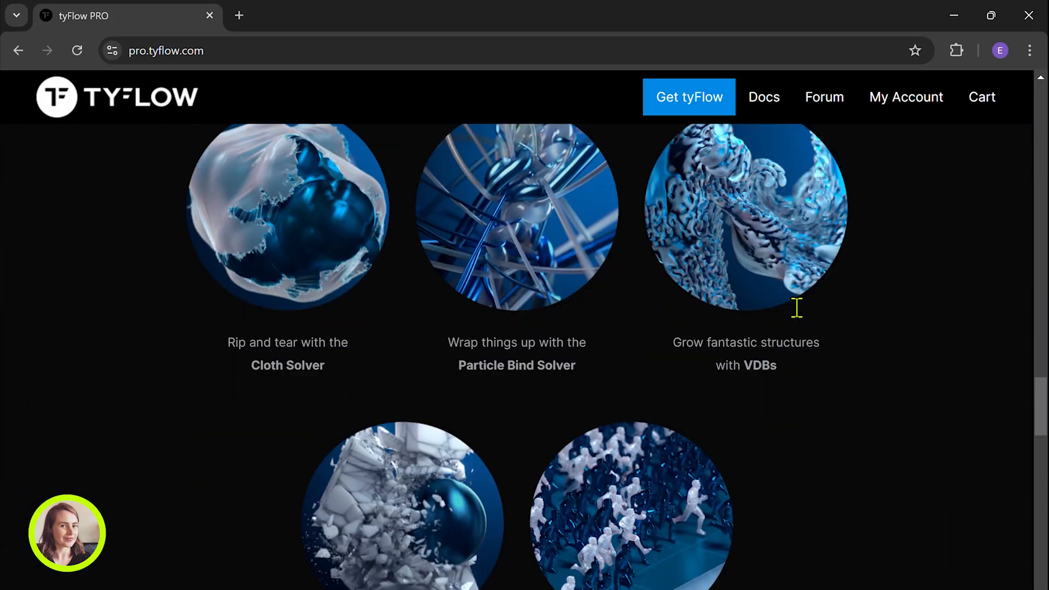
{"action": "scroll", "coordinate": [796, 307], "scroll_direction": "down", "scroll_amount": 3}
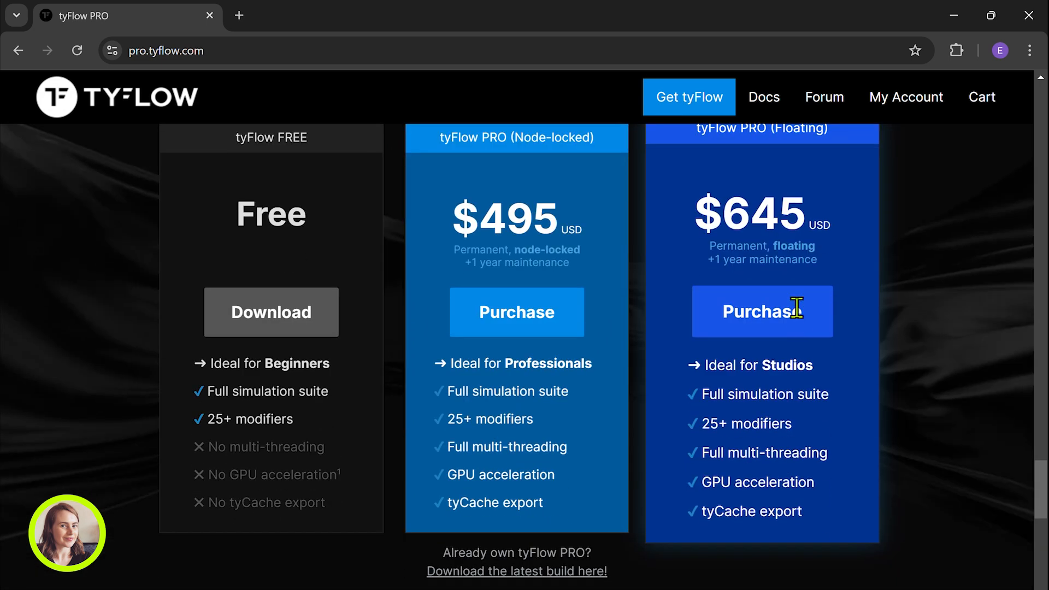
{"action": "scroll", "coordinate": [797, 319], "scroll_direction": "up", "scroll_amount": 1}
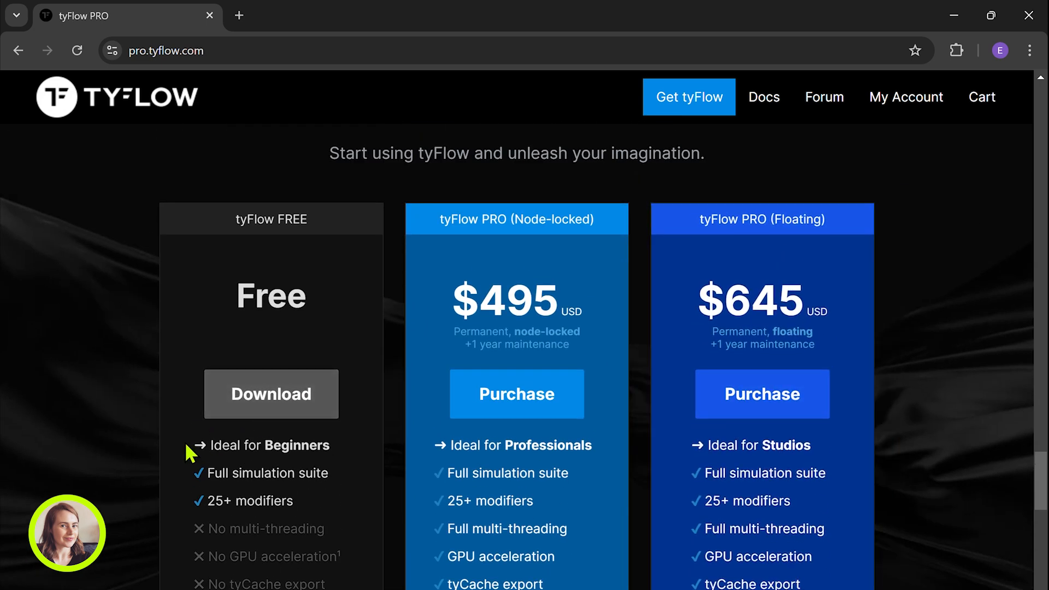
{"action": "scroll", "coordinate": [218, 423], "scroll_direction": "down", "scroll_amount": 1}
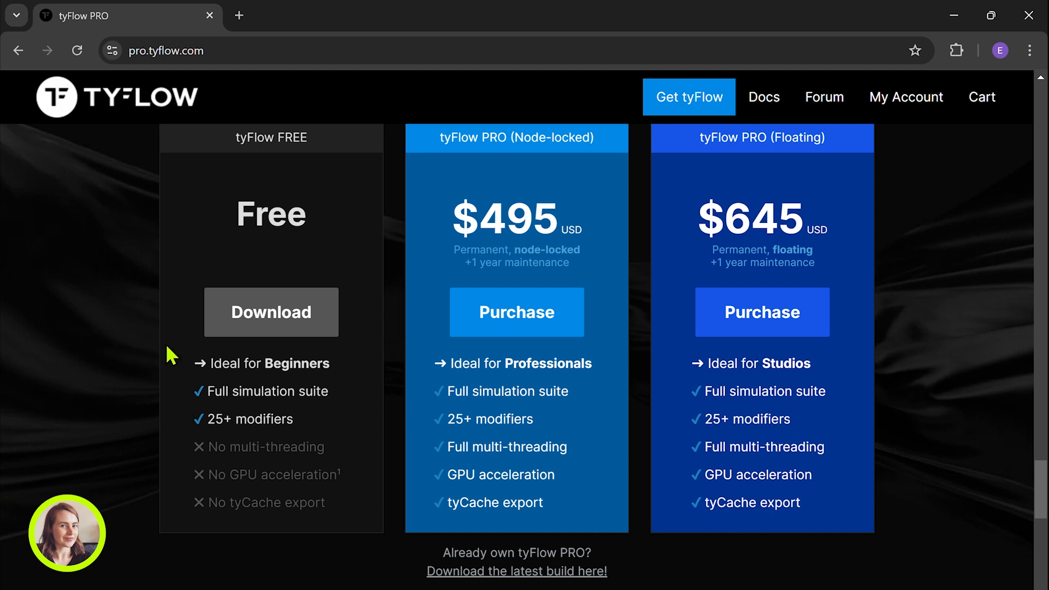
Open the tyFlow FREE download page and accept the tyFlow EULA
{"action": "left_click", "coordinate": [267, 316]}
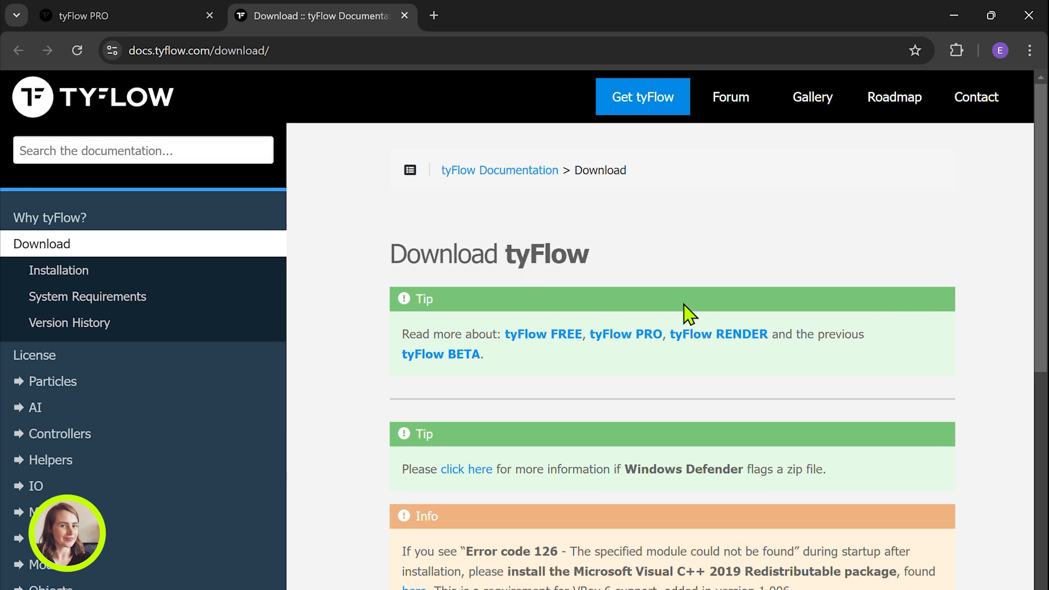
{"action": "scroll", "coordinate": [857, 304], "scroll_direction": "down", "scroll_amount": 3}
{"action": "scroll", "coordinate": [656, 306], "scroll_direction": "down", "scroll_amount": 3}
{"action": "left_click", "coordinate": [455, 286]}
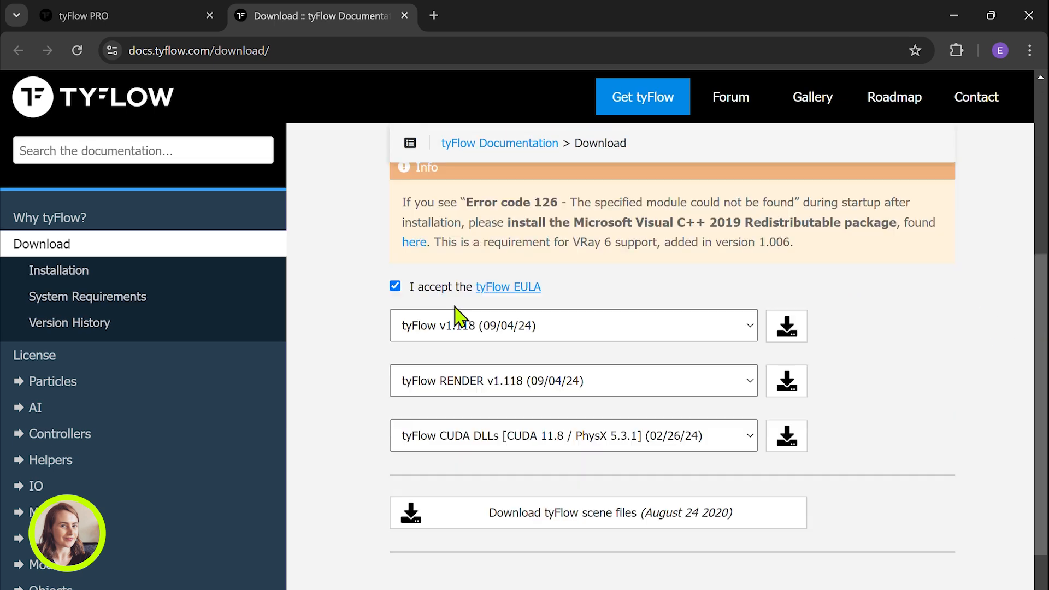
Review the available tyFlow versions and the other downloads offered, and return to the tyFlow PRO pricing page
{"action": "left_click", "coordinate": [737, 333]}
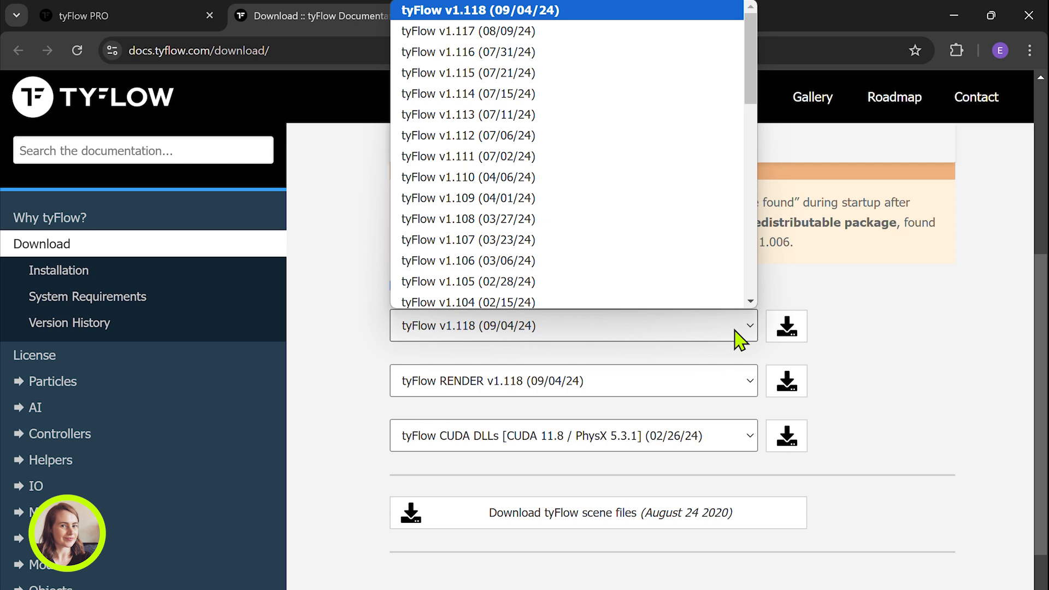
{"action": "left_click", "coordinate": [735, 331]}
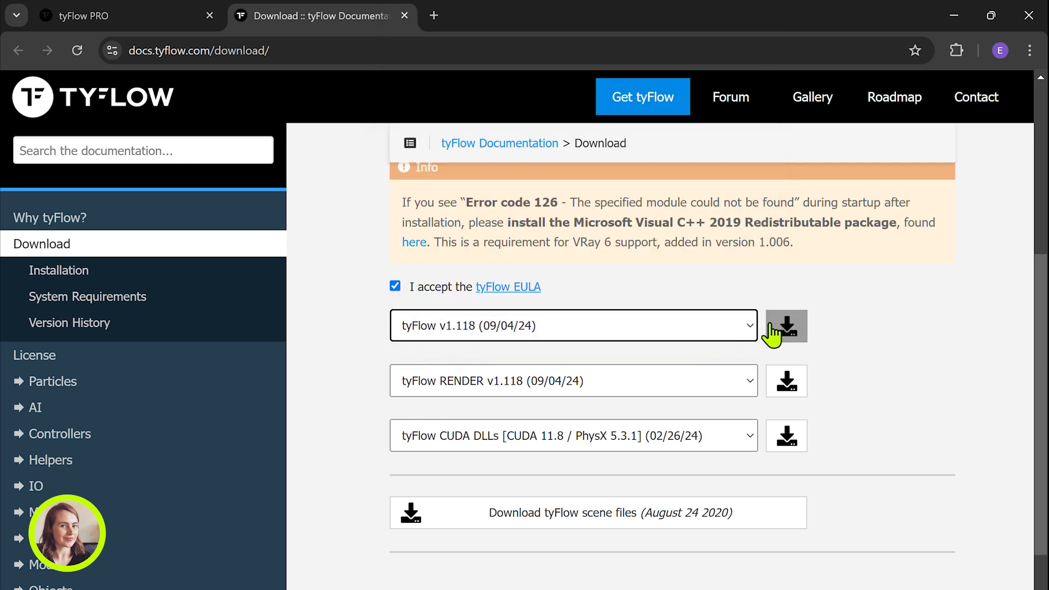
{"action": "scroll", "coordinate": [765, 358], "scroll_direction": "down", "scroll_amount": 1}
{"action": "scroll", "coordinate": [755, 382], "scroll_direction": "up", "scroll_amount": 3}
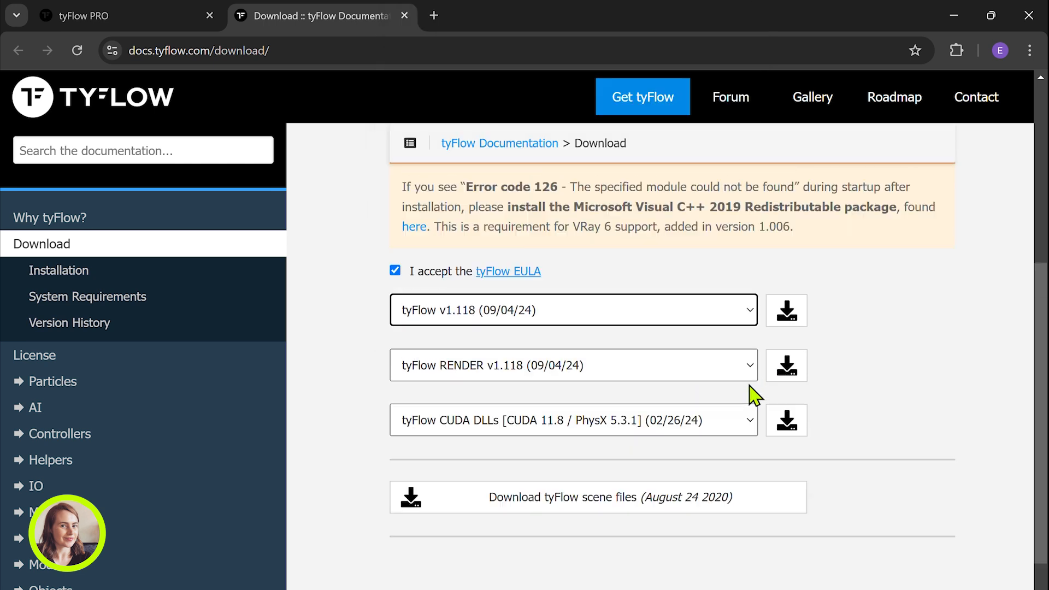
{"action": "scroll", "coordinate": [686, 414], "scroll_direction": "down", "scroll_amount": 3}
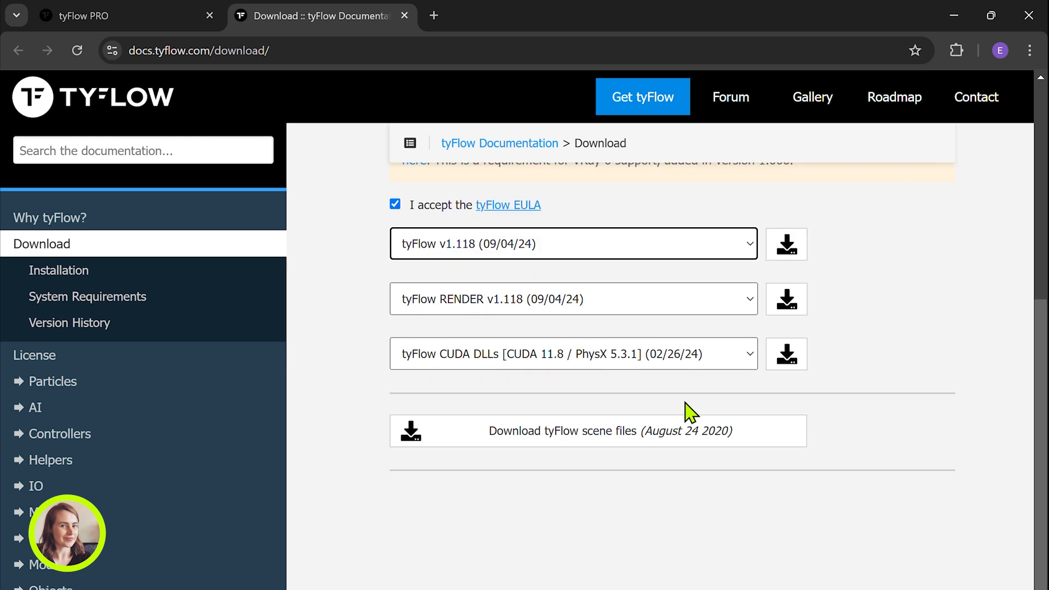
{"action": "scroll", "coordinate": [687, 414], "scroll_direction": "up", "scroll_amount": 8}
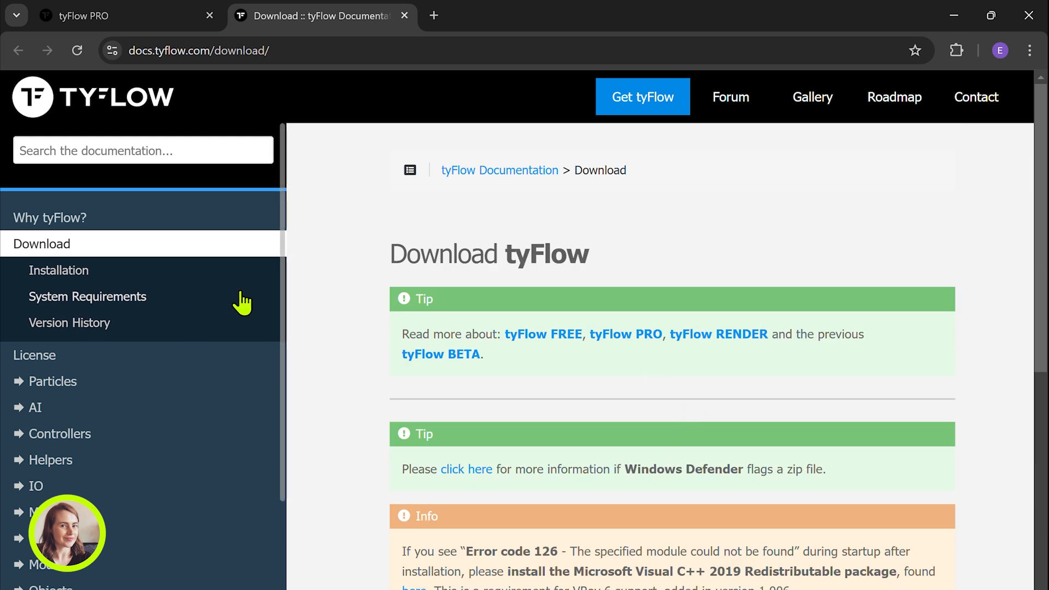
{"action": "mouse_move", "coordinate": [147, 18]}
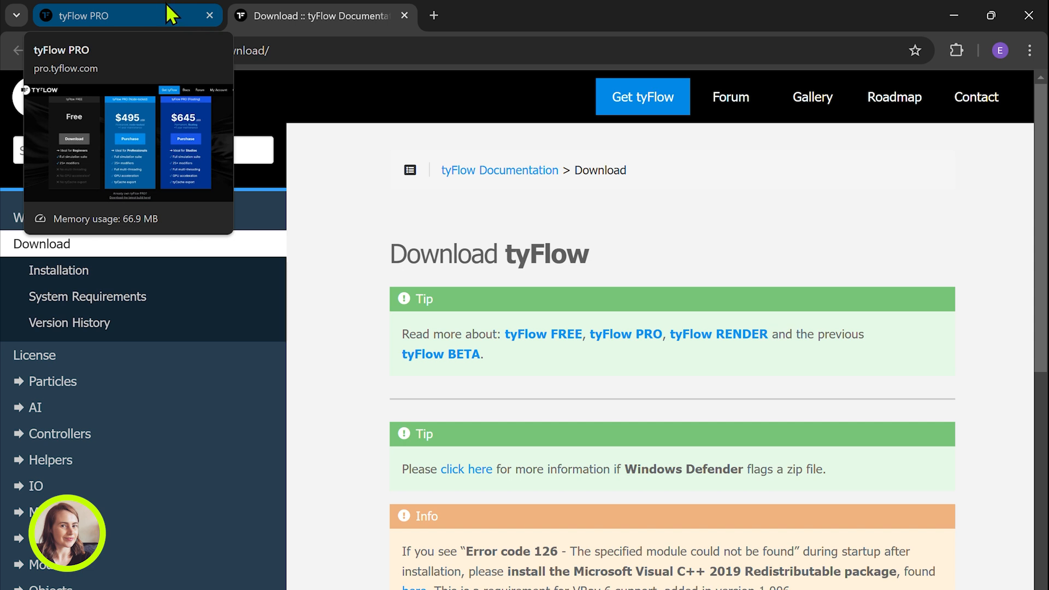
{"action": "left_click", "coordinate": [173, 22]}
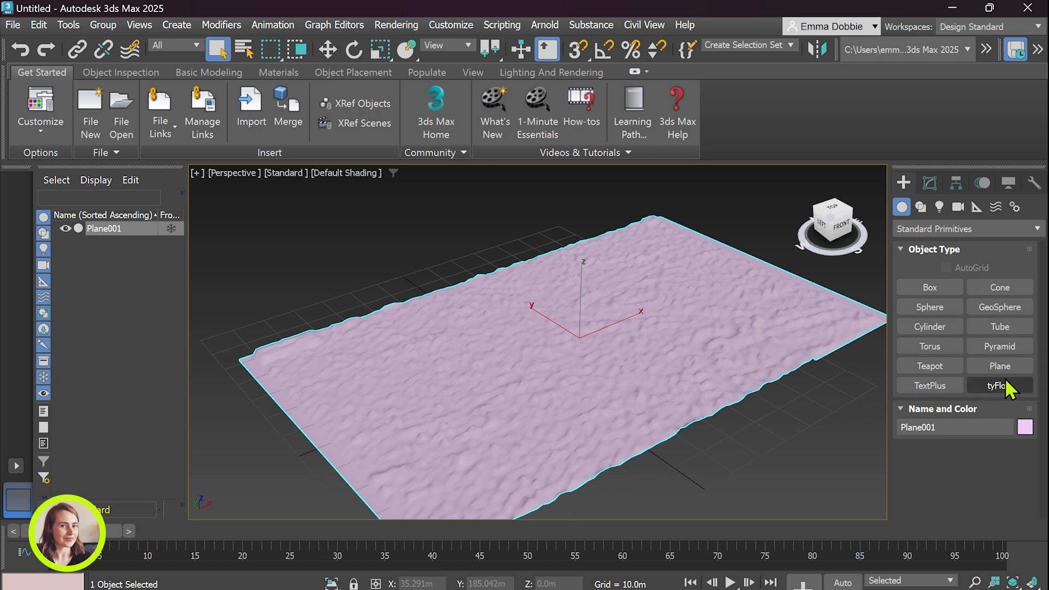
In 3ds Max, place a tyFlow object beside the plane's front edge and open its editor
{"action": "left_click", "coordinate": [996, 384]}
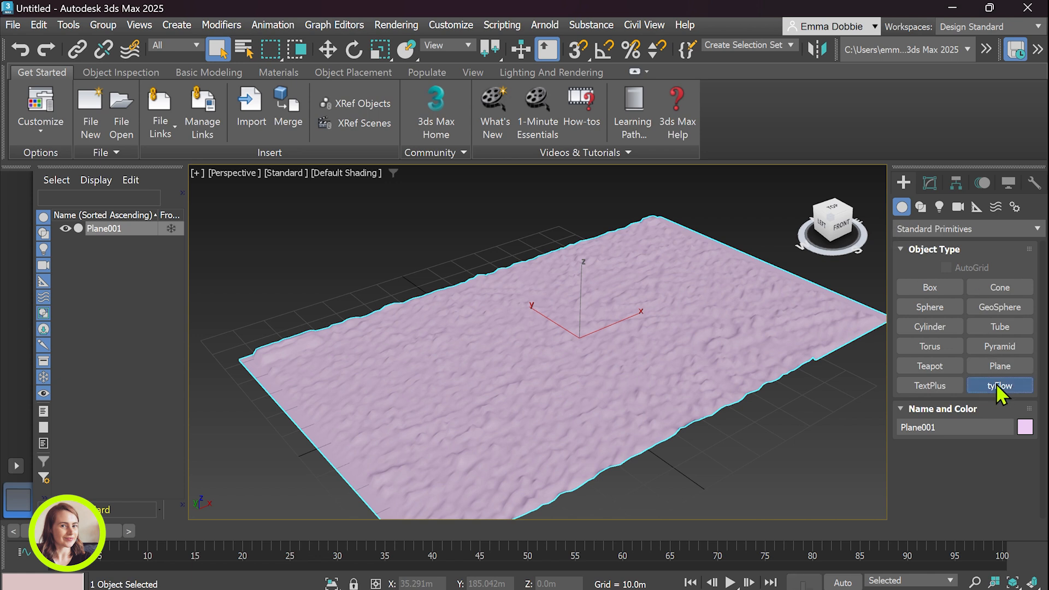
{"action": "left_click_drag", "start_coordinate": [815, 377], "coordinate": [835, 400]}
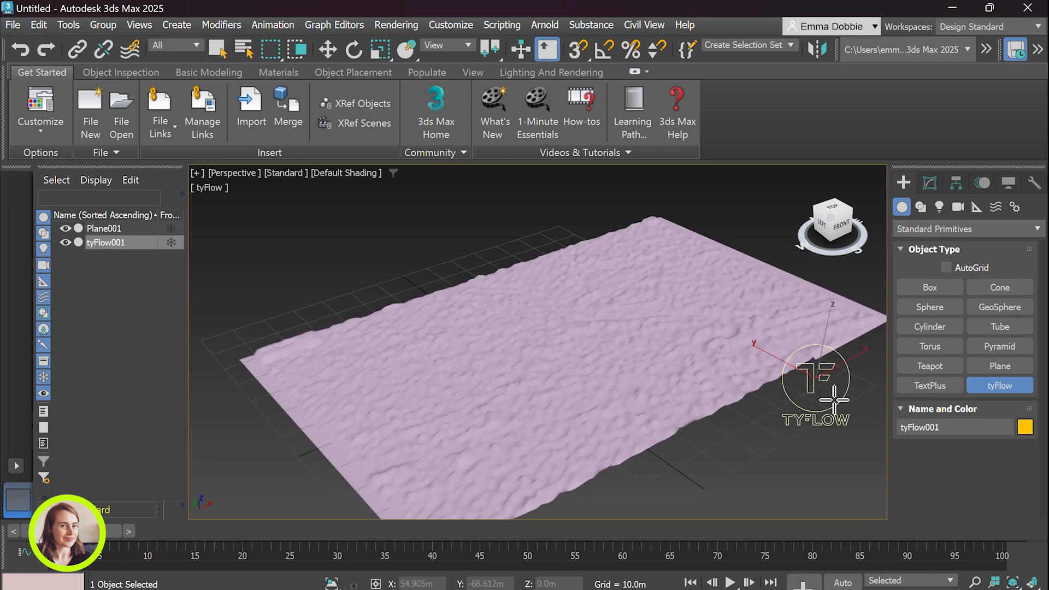
{"action": "left_click", "coordinate": [930, 184]}
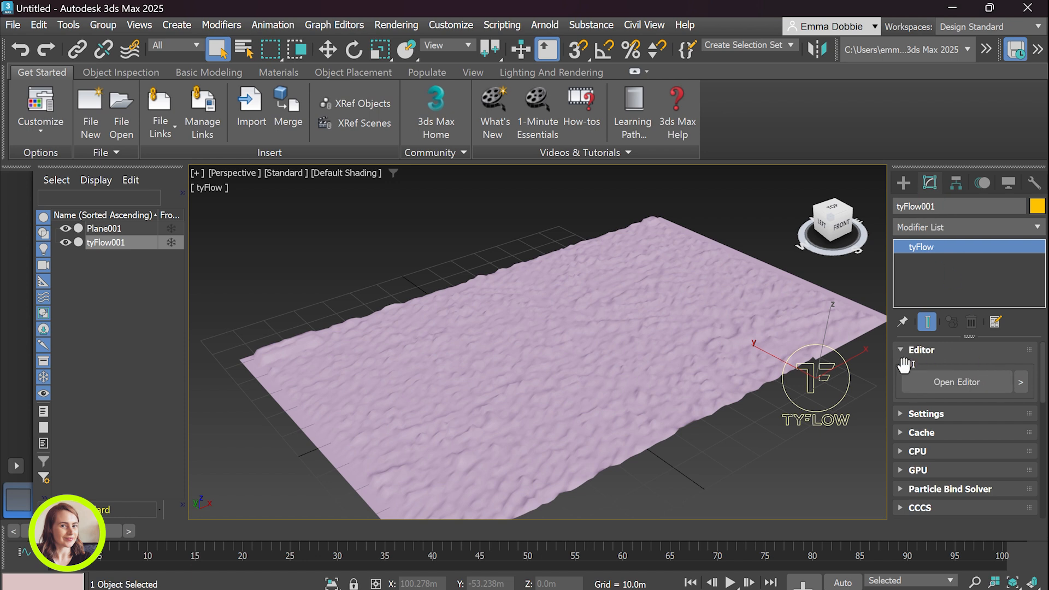
{"action": "left_click", "coordinate": [952, 381]}
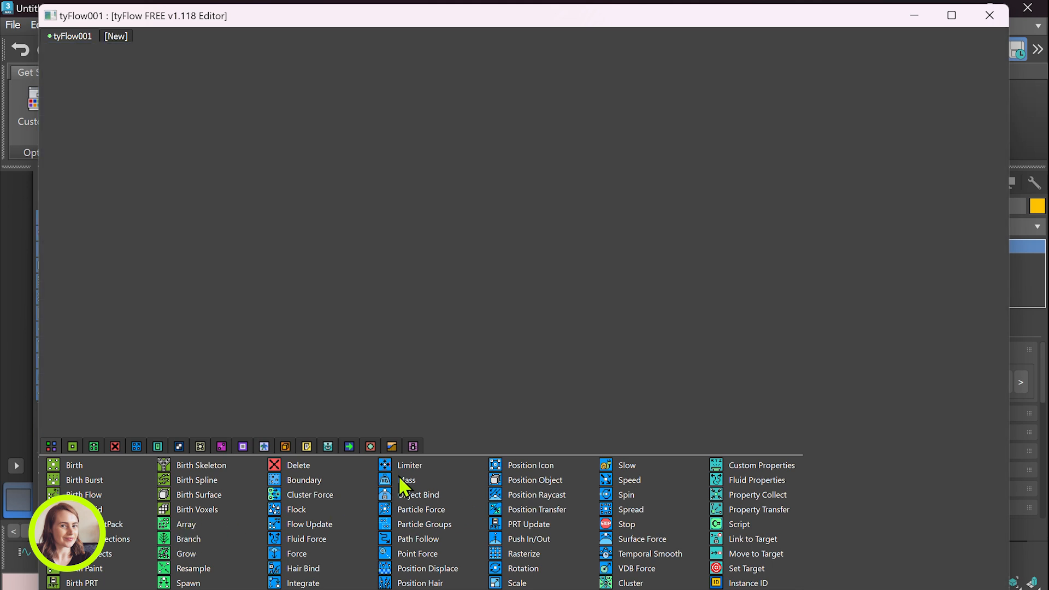
Create a Mass event with a Collision test wired to a separate Flow Update event, and start picking a collision object
{"action": "left_click_drag", "start_coordinate": [402, 484], "coordinate": [316, 343]}
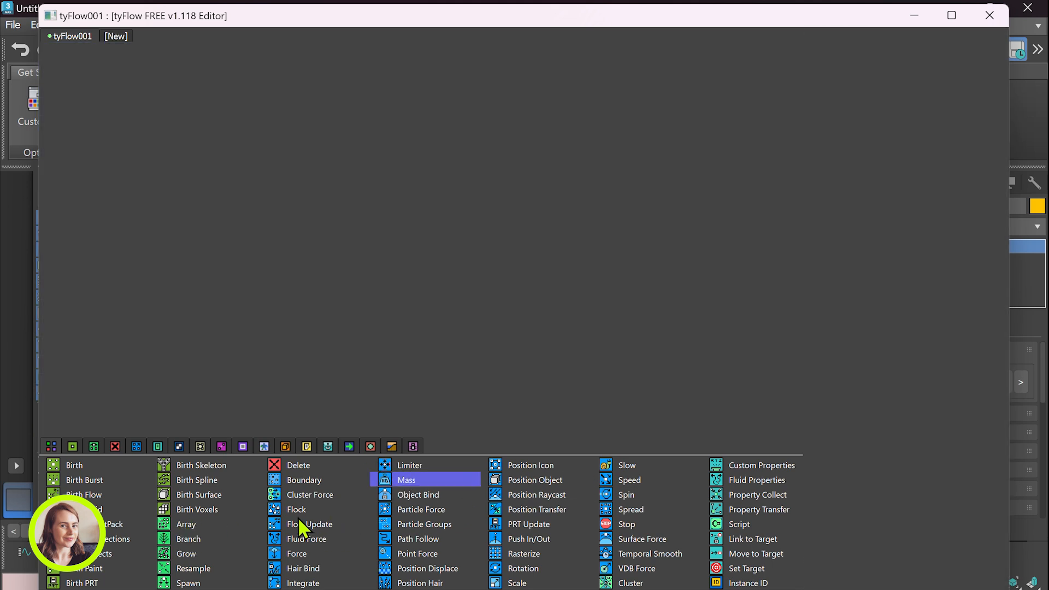
{"action": "left_click_drag", "start_coordinate": [301, 521], "coordinate": [481, 282]}
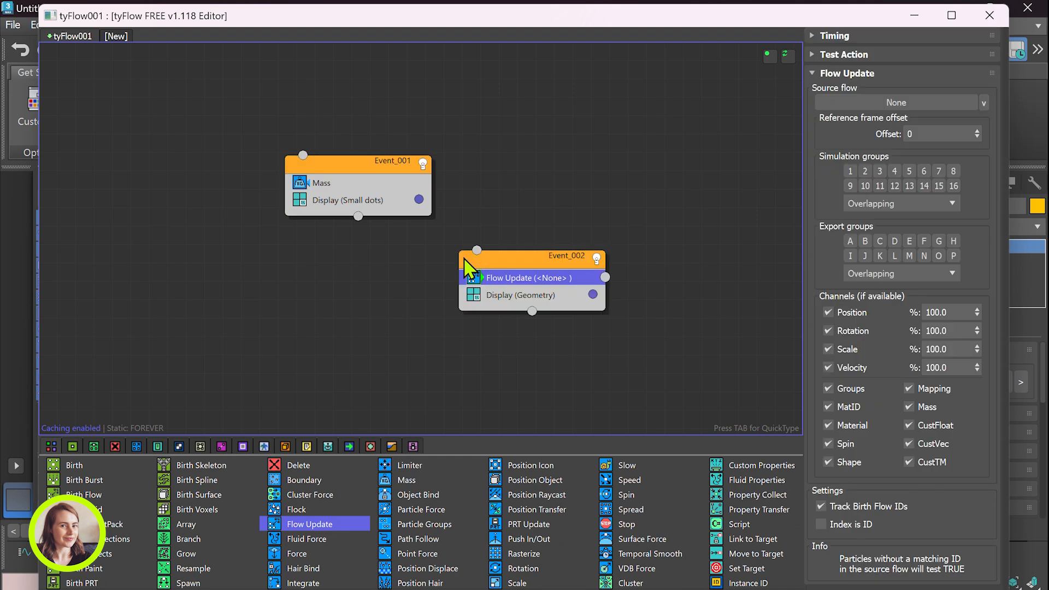
{"action": "left_click_drag", "start_coordinate": [358, 217], "coordinate": [475, 251]}
{"action": "left_click", "coordinate": [392, 226]}
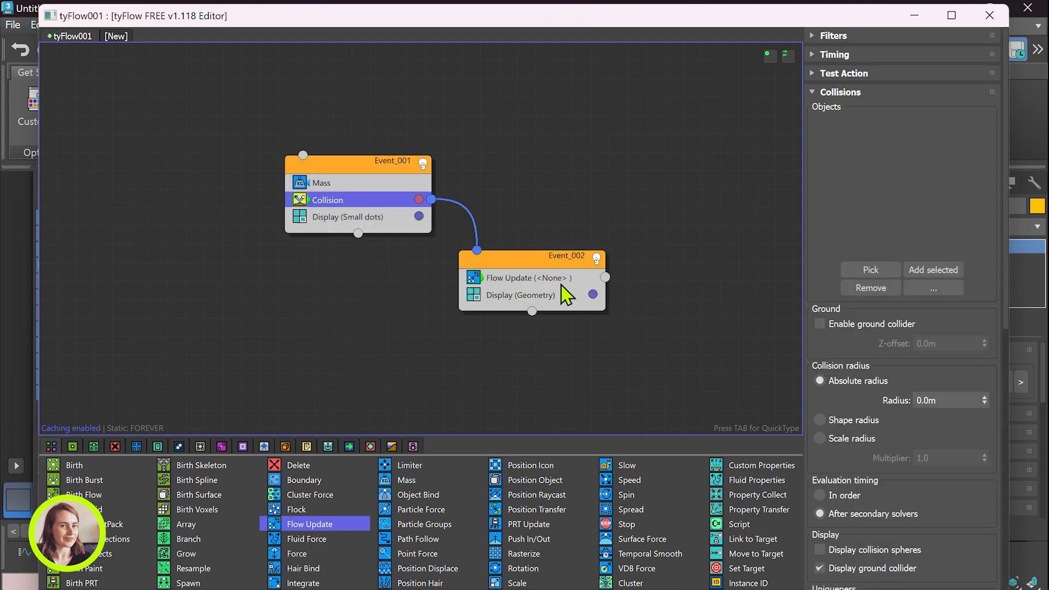
{"action": "left_click", "coordinate": [875, 270]}
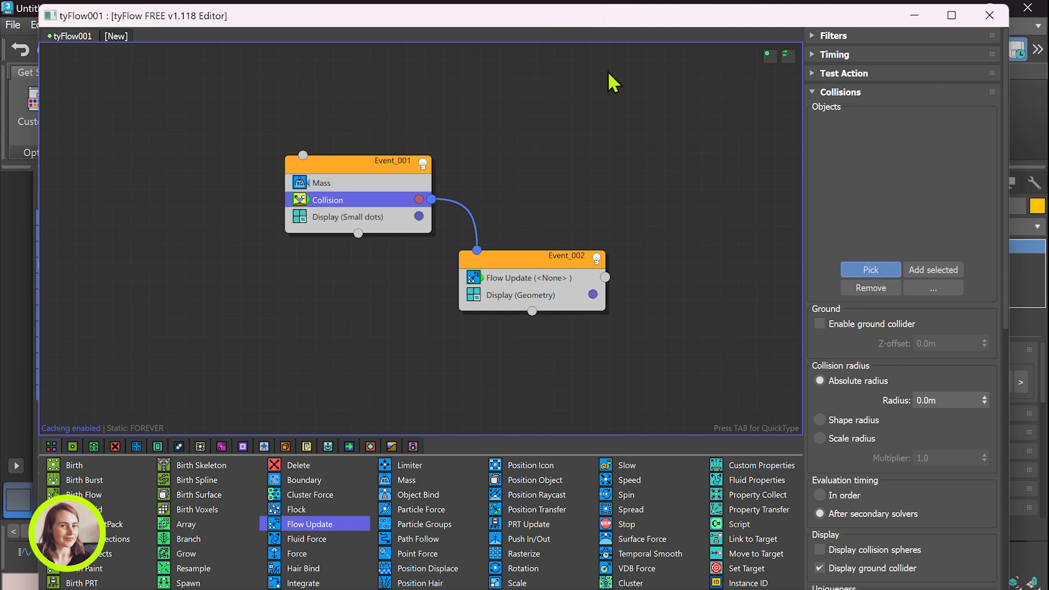
Close the tyFlow editor and delete the tyFlow object from the scene
{"action": "left_click", "coordinate": [989, 15]}
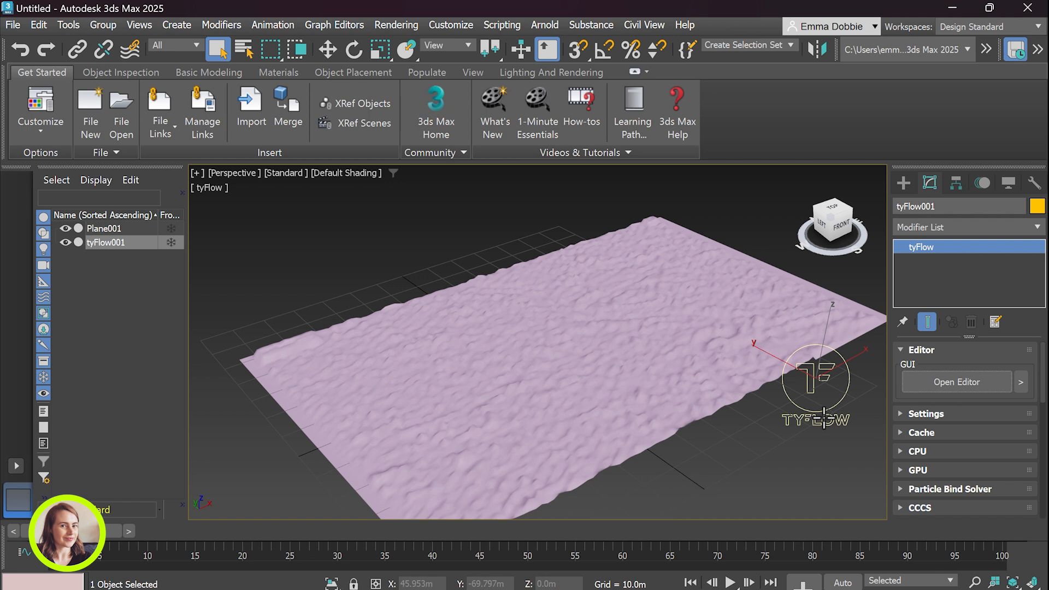
{"action": "left_click", "coordinate": [328, 50]}
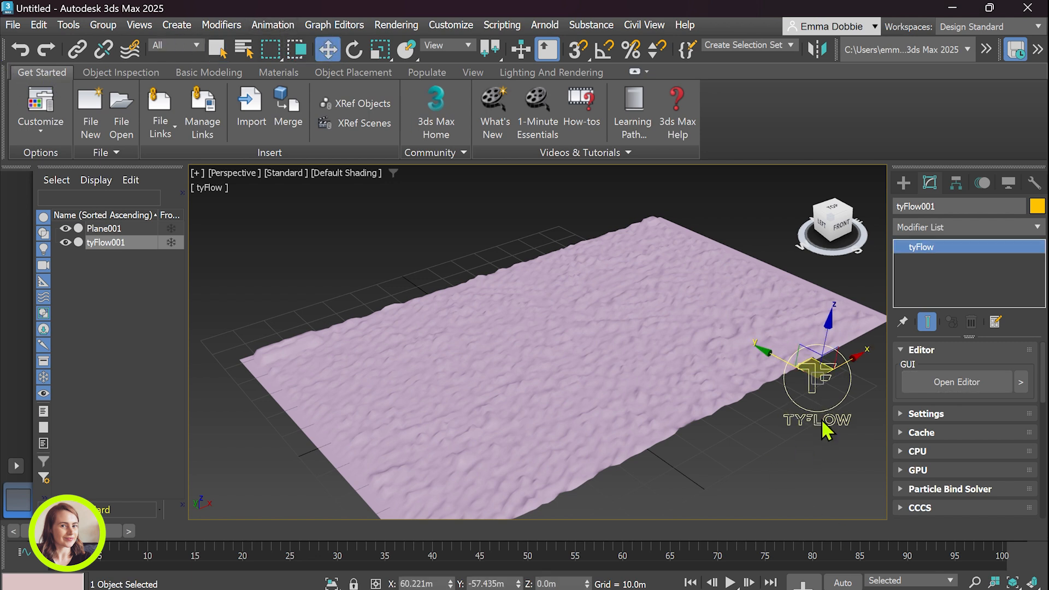
{"action": "key", "text": "Delete"}
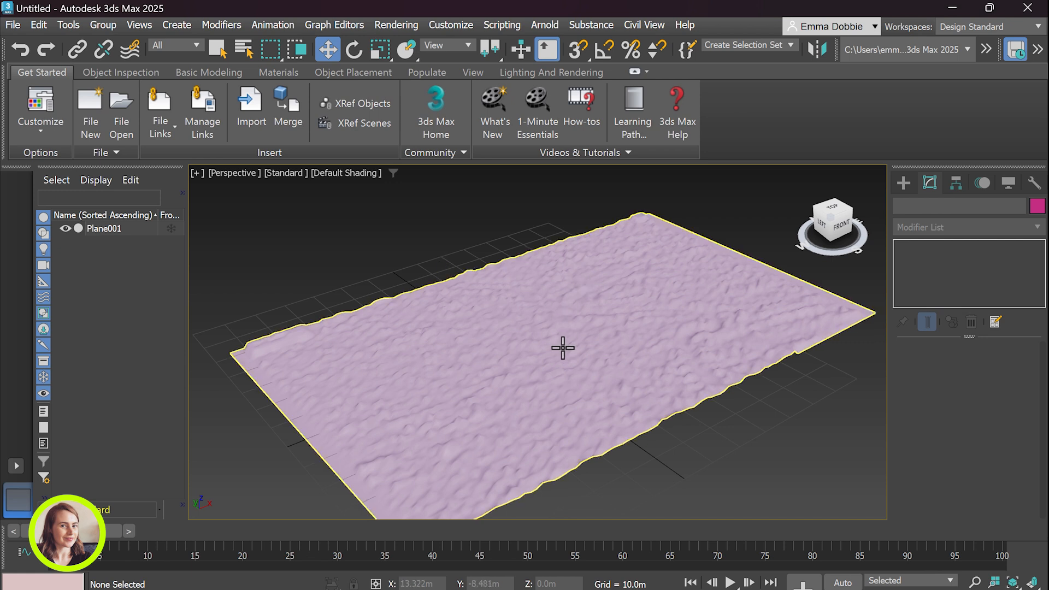
Examine the plane's rippled surface up close from several angles, ending on a low perspective view
{"action": "scroll", "coordinate": [562, 345], "scroll_direction": "up", "scroll_amount": 3}
{"action": "scroll", "coordinate": [555, 311], "scroll_direction": "down", "scroll_amount": 3}
{"action": "mouse_move", "coordinate": [563, 300]}
{"action": "middle_mouse_down", "text": "alt"}
{"action": "mouse_move", "coordinate": [484, 342]}
{"action": "mouse_move", "coordinate": [485, 353]}
{"action": "mouse_move", "coordinate": [492, 332]}
{"action": "mouse_move", "coordinate": [535, 391]}
{"action": "middle_mouse_up", "text": "alt"}
{"action": "middle_click_drag", "start_coordinate": [483, 343], "coordinate": [525, 321], "text": "alt"}
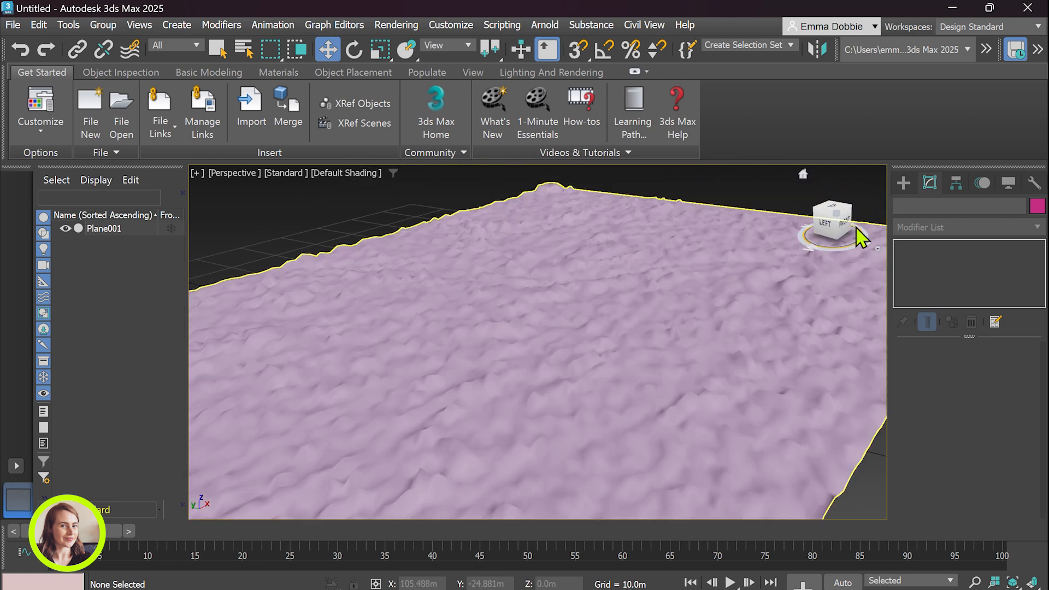
{"action": "mouse_move", "coordinate": [841, 227]}
{"action": "left_mouse_down"}
{"action": "mouse_move", "coordinate": [816, 243]}
{"action": "mouse_move", "coordinate": [823, 223]}
{"action": "left_mouse_up"}
{"action": "scroll", "coordinate": [651, 306], "scroll_direction": "down", "scroll_amount": 3}
{"action": "scroll", "coordinate": [530, 335], "scroll_direction": "down", "scroll_amount": 3}
{"action": "scroll", "coordinate": [705, 260], "scroll_direction": "up", "scroll_amount": 4}
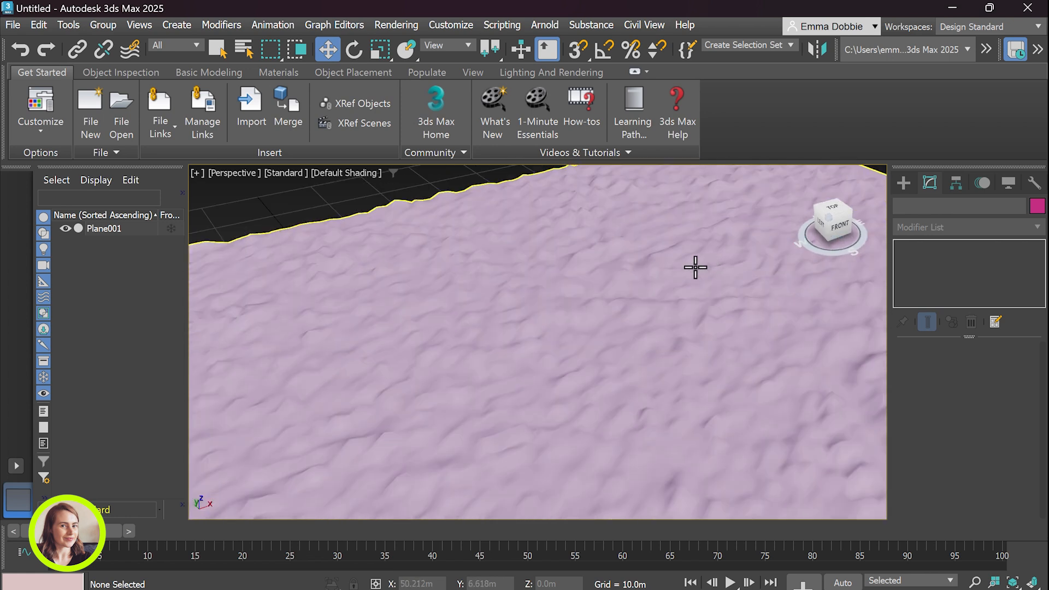
{"action": "mouse_move", "coordinate": [730, 280]}
{"action": "middle_mouse_down"}
{"action": "mouse_move", "coordinate": [733, 269]}
{"action": "mouse_move", "coordinate": [696, 251]}
{"action": "mouse_move", "coordinate": [740, 232]}
{"action": "mouse_move", "coordinate": [772, 243]}
{"action": "middle_mouse_up"}
{"action": "left_click_drag", "start_coordinate": [833, 223], "coordinate": [834, 214]}
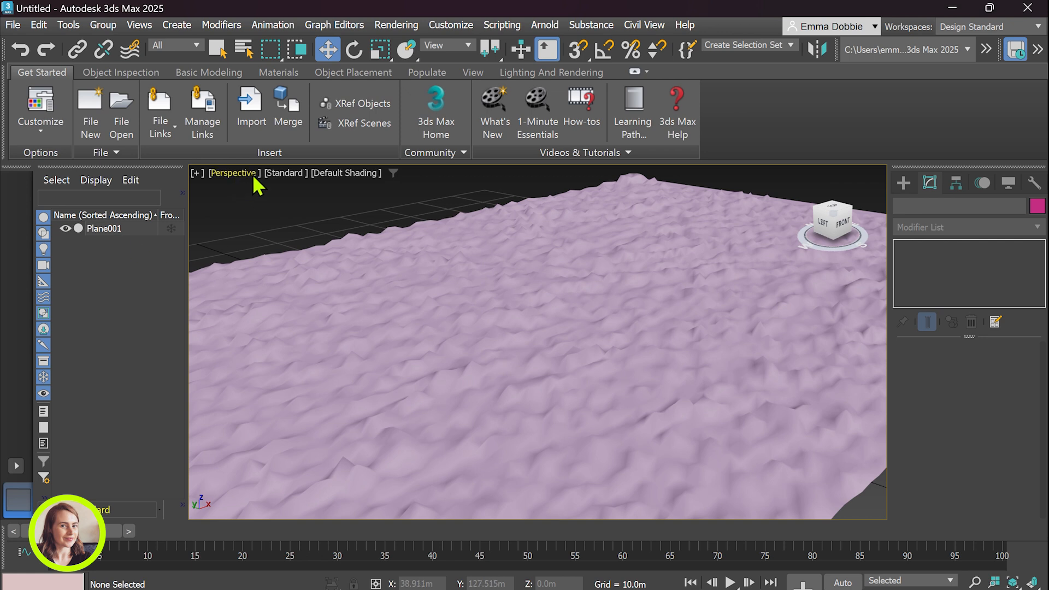
Open tyDiffusion for the perspective viewport and show its ComfyUI engine setup
{"action": "left_click", "coordinate": [288, 174]}
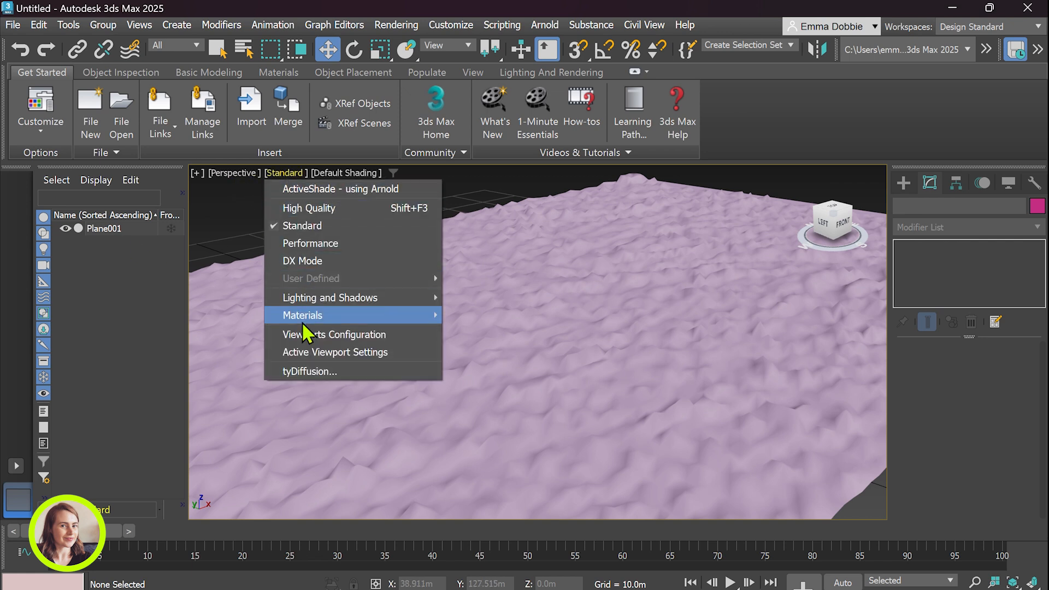
{"action": "left_click", "coordinate": [309, 371]}
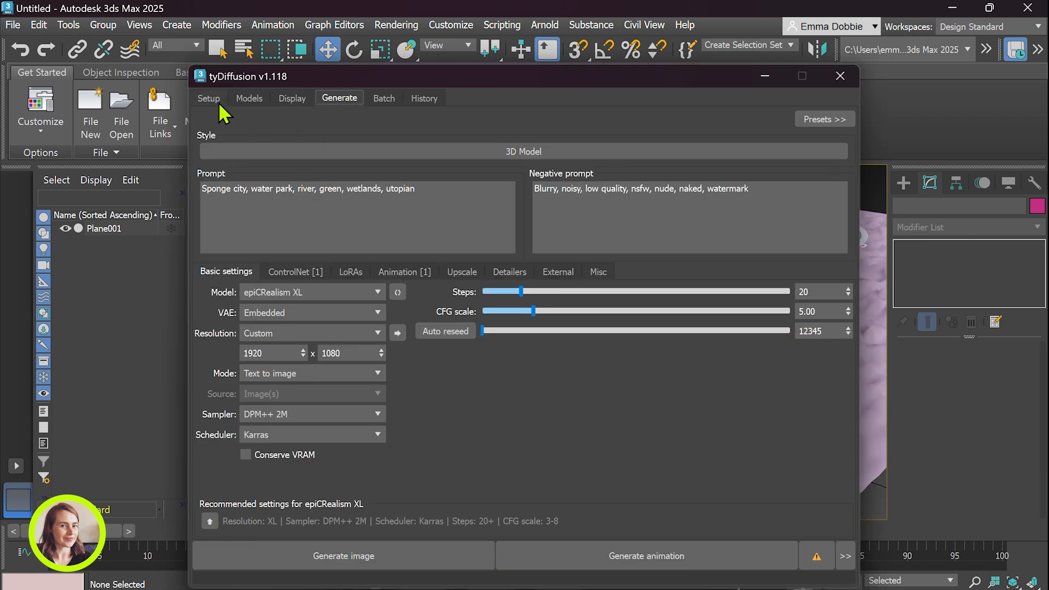
{"action": "left_click", "coordinate": [210, 98]}
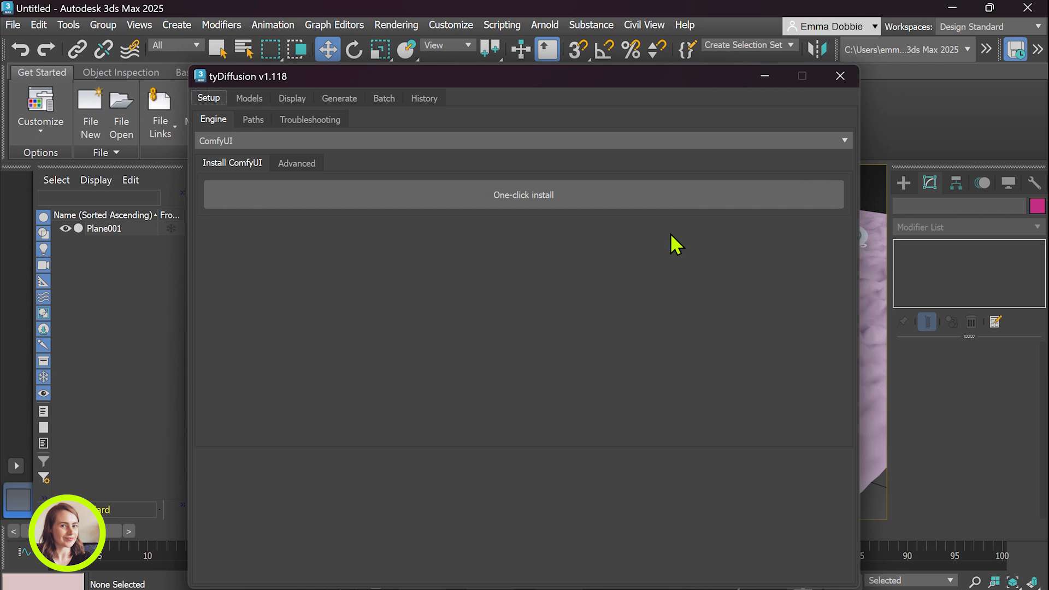
Review the one-click ComfyUI install option and the engine's advanced settings in tyDiffusion
{"action": "left_click", "coordinate": [532, 201]}
{"action": "left_click", "coordinate": [298, 164]}
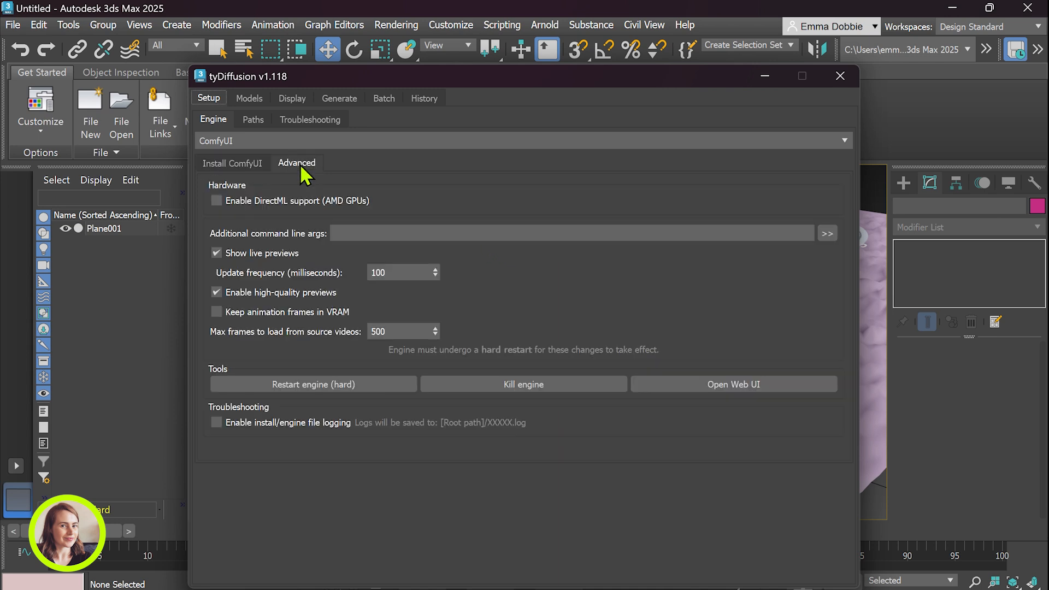
{"action": "left_click", "coordinate": [228, 167]}
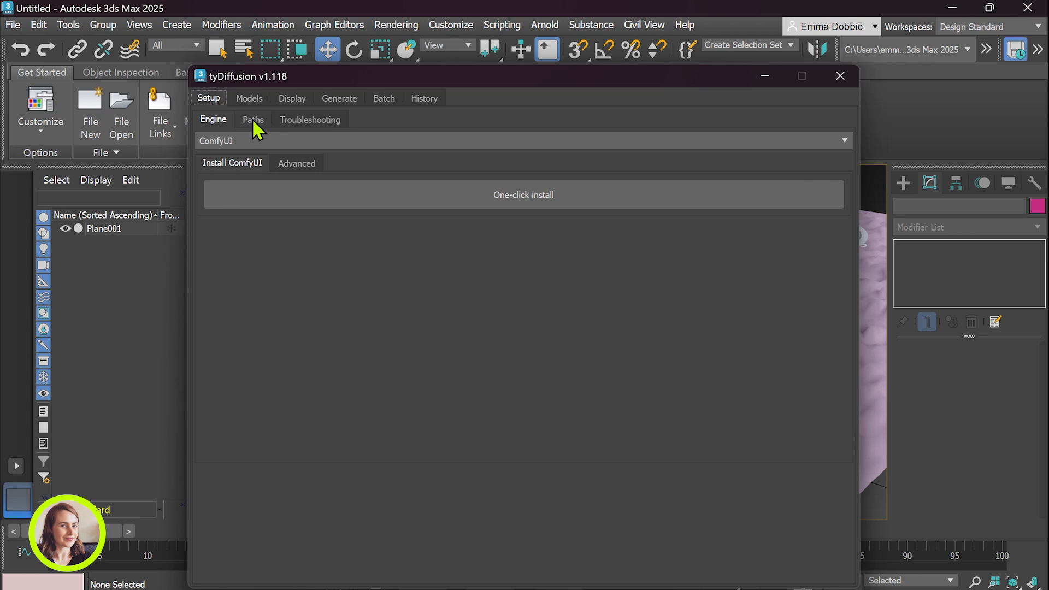
Examine the downloadable model categories, including AnimateDiff, ControlNet, LoRAs, VAEs and troubleshooting, ending on the diffusion models
{"action": "left_click", "coordinate": [249, 100]}
{"action": "left_click", "coordinate": [207, 99]}
{"action": "left_click", "coordinate": [249, 99]}
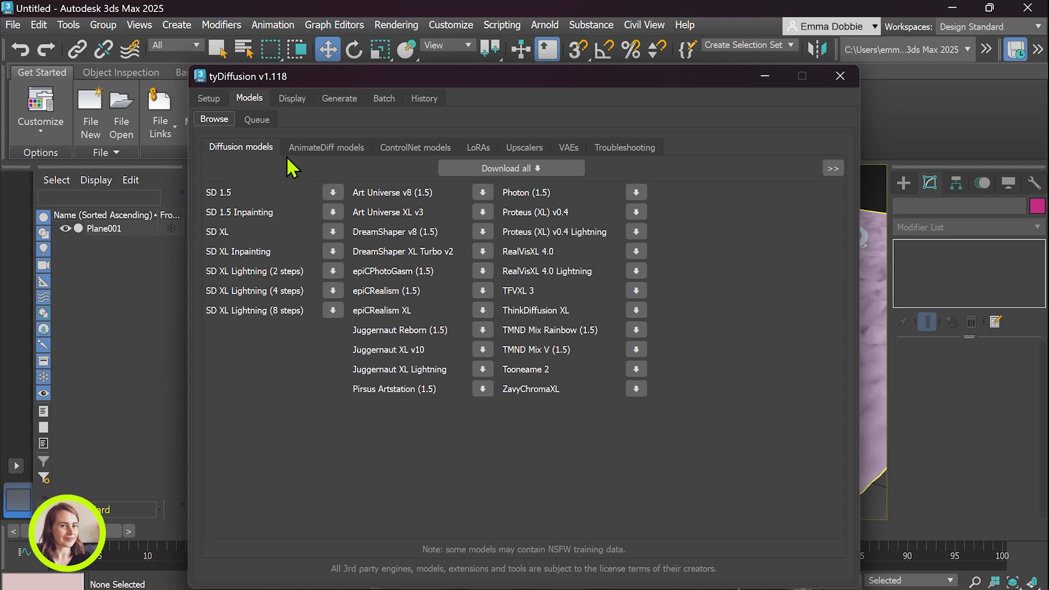
{"action": "left_click", "coordinate": [324, 148]}
{"action": "left_click", "coordinate": [388, 150]}
{"action": "left_click", "coordinate": [479, 147]}
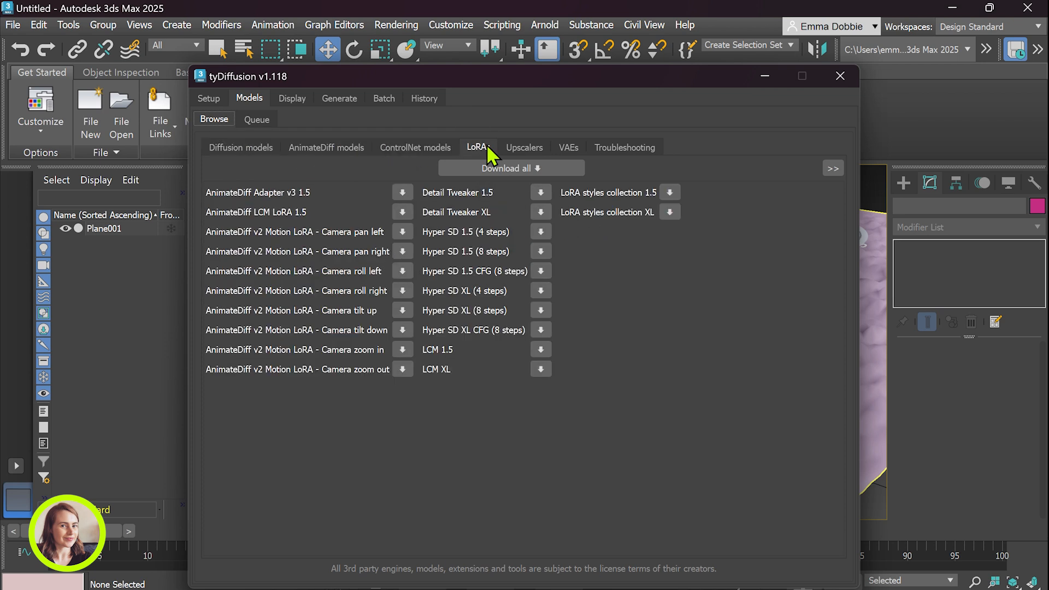
{"action": "left_click", "coordinate": [571, 148]}
{"action": "left_click", "coordinate": [649, 149]}
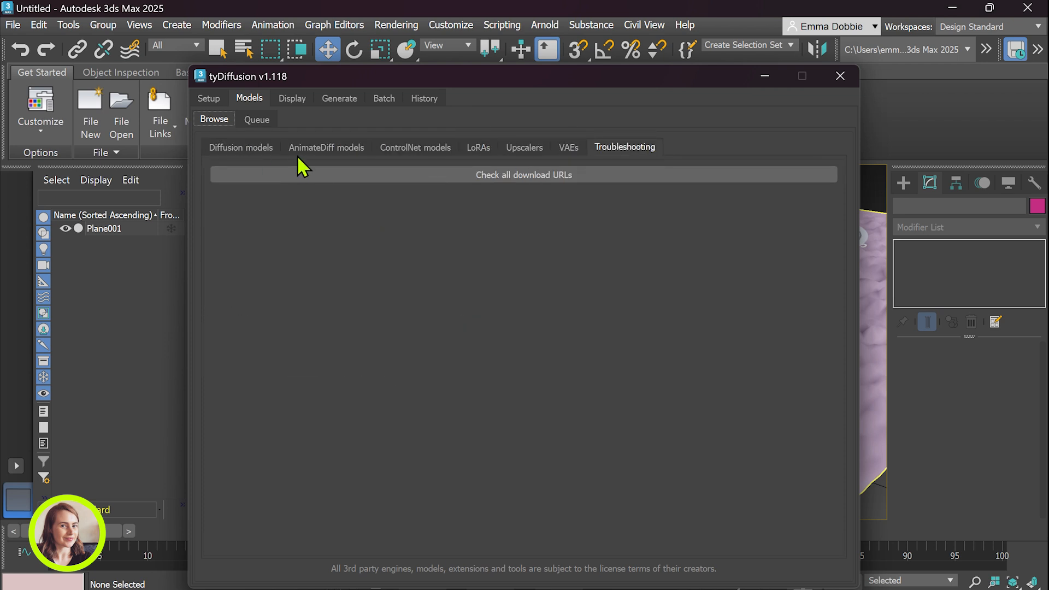
{"action": "left_click", "coordinate": [297, 152]}
{"action": "left_click", "coordinate": [263, 146]}
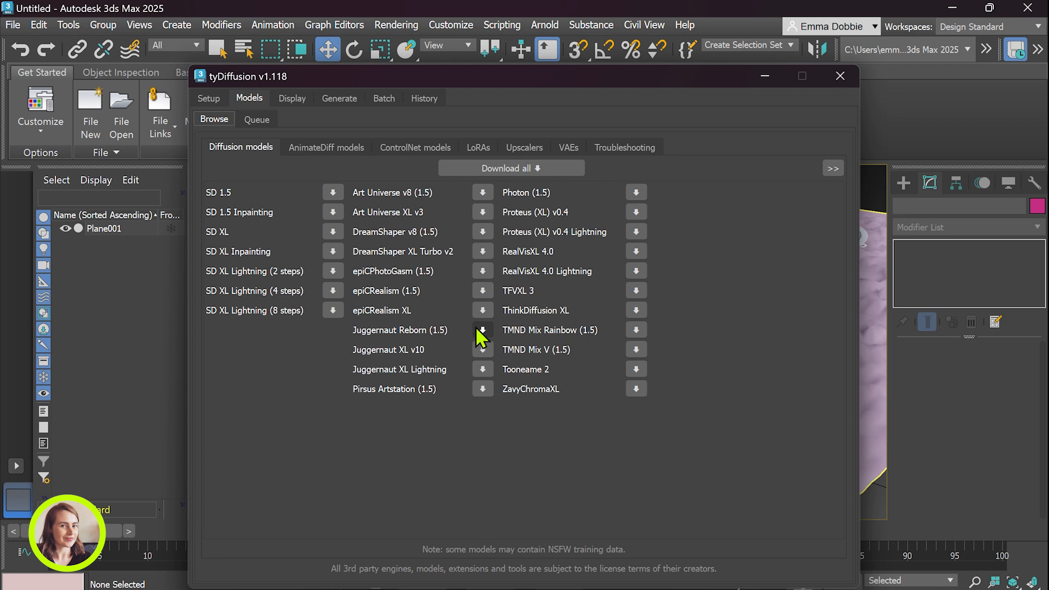
Check the viewport display options, show the image generation settings, and move the tyDiffusion window to uncover part of the terrain
{"action": "left_click", "coordinate": [291, 99]}
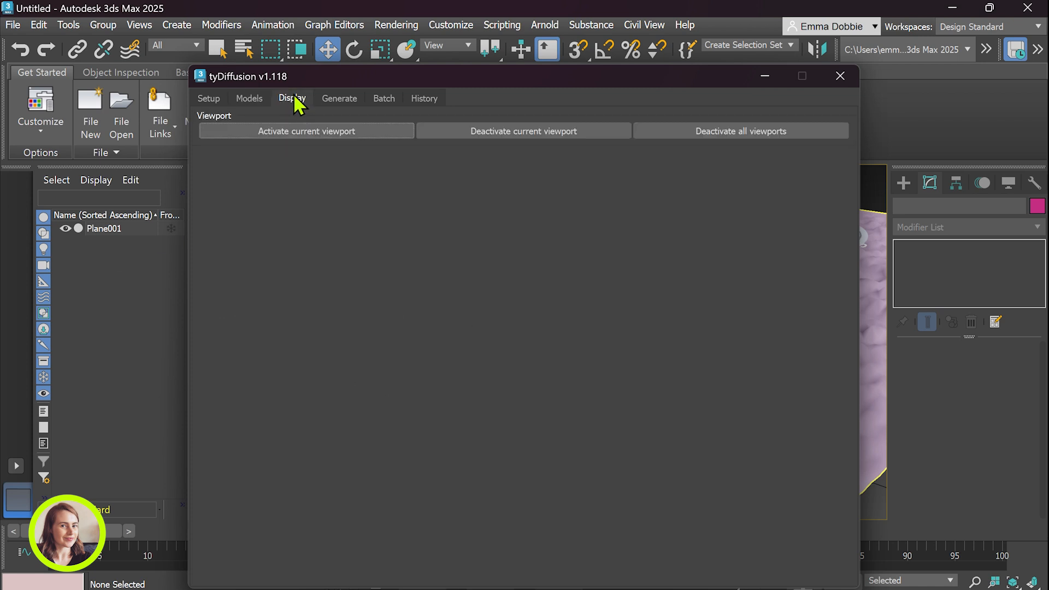
{"action": "left_click", "coordinate": [359, 104]}
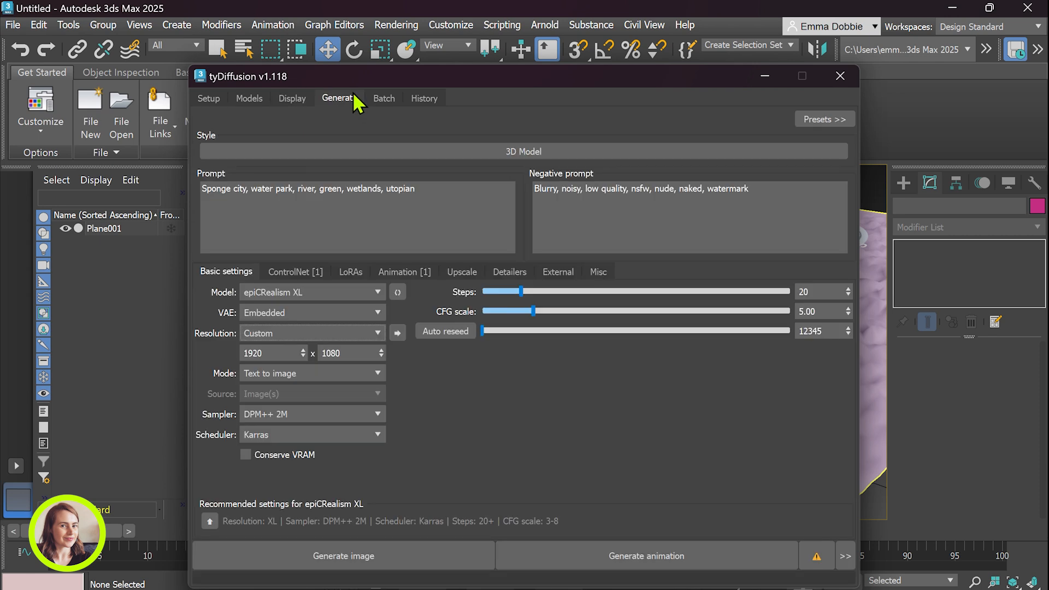
{"action": "left_click_drag", "start_coordinate": [437, 76], "coordinate": [391, 87]}
{"action": "left_click_drag", "start_coordinate": [814, 326], "coordinate": [552, 327]}
{"action": "left_click_drag", "start_coordinate": [509, 94], "coordinate": [373, 54]}
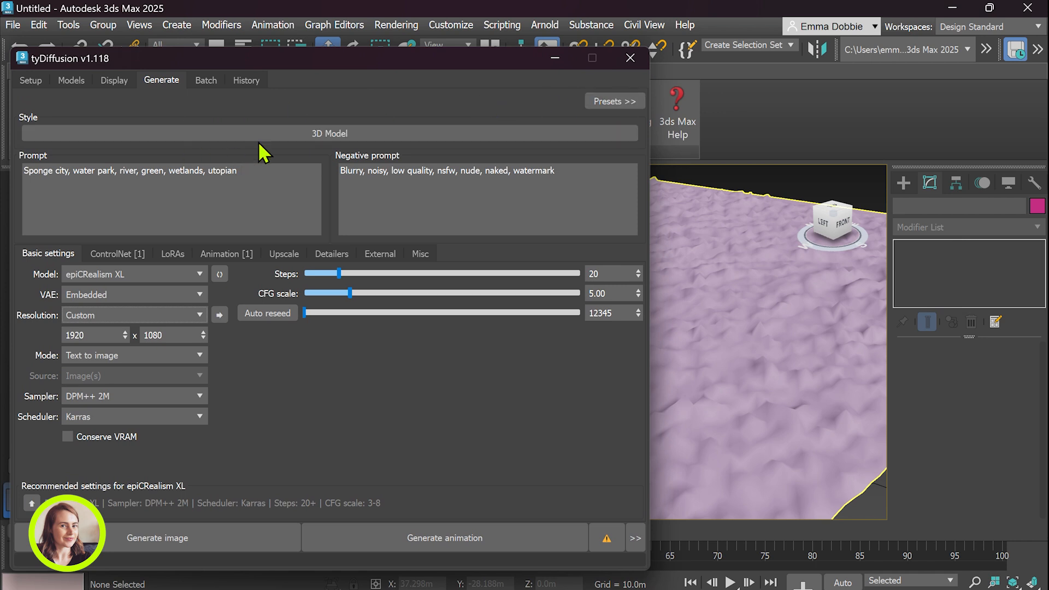
Check the available style categories while keeping 3D Model, and clear the existing prompt text
{"action": "left_click", "coordinate": [329, 132]}
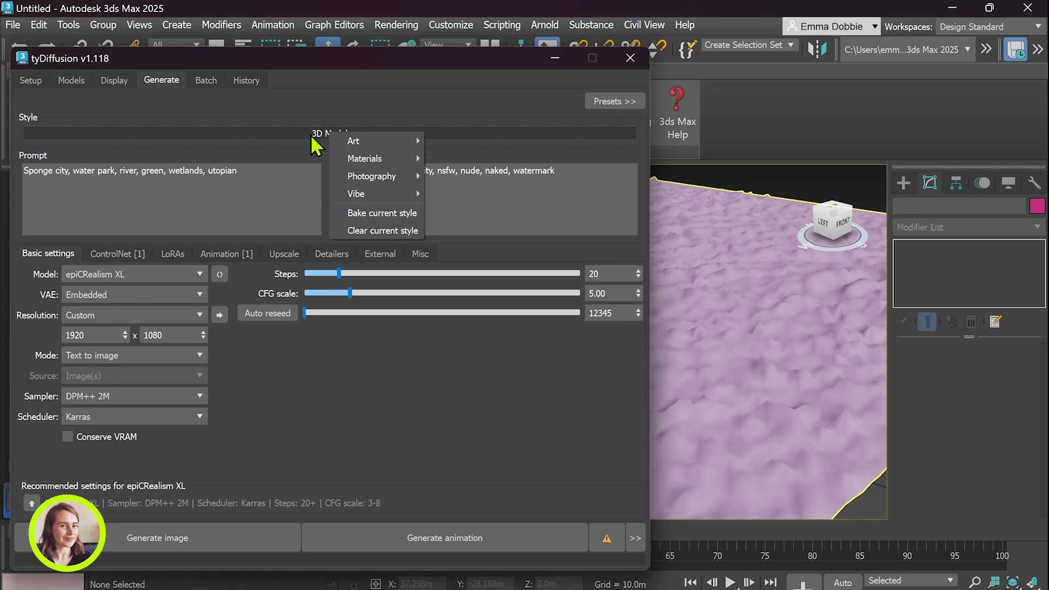
{"action": "left_click", "coordinate": [321, 112]}
{"action": "left_click", "coordinate": [319, 134]}
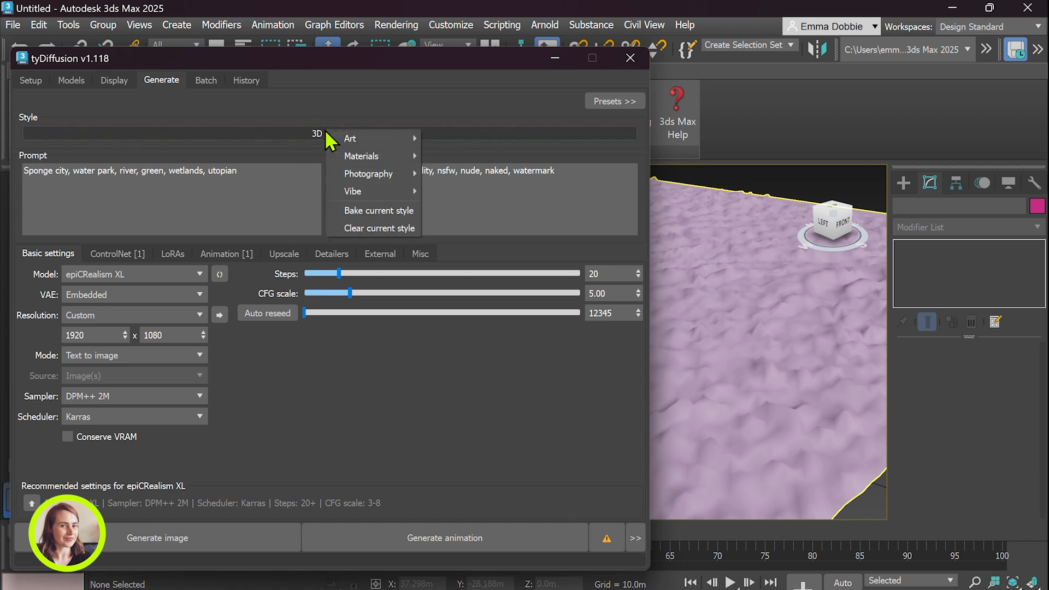
{"action": "mouse_move", "coordinate": [345, 144]}
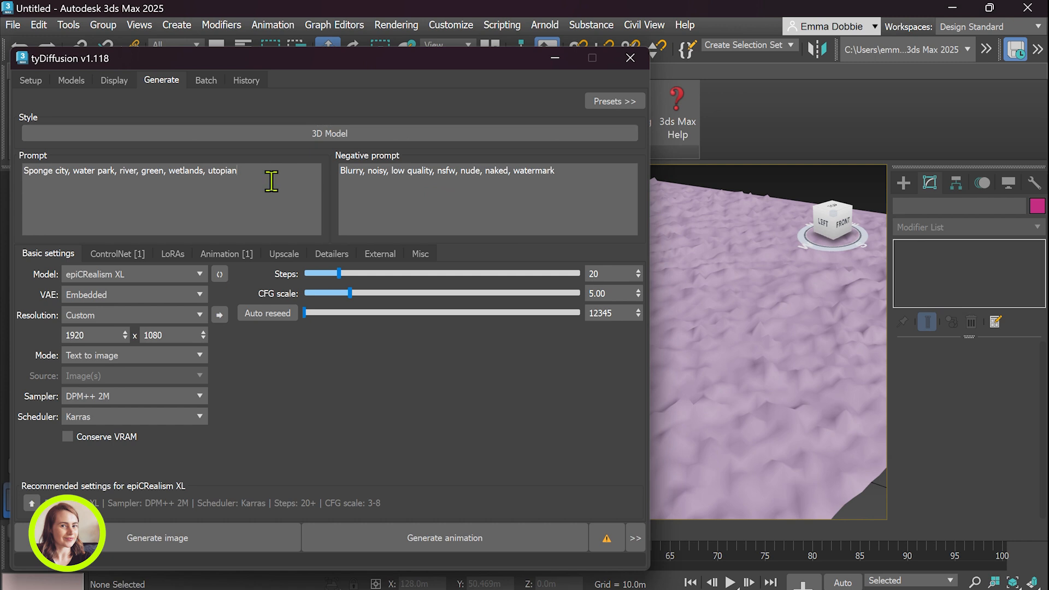
{"action": "left_click_drag", "start_coordinate": [250, 171], "coordinate": [25, 172]}
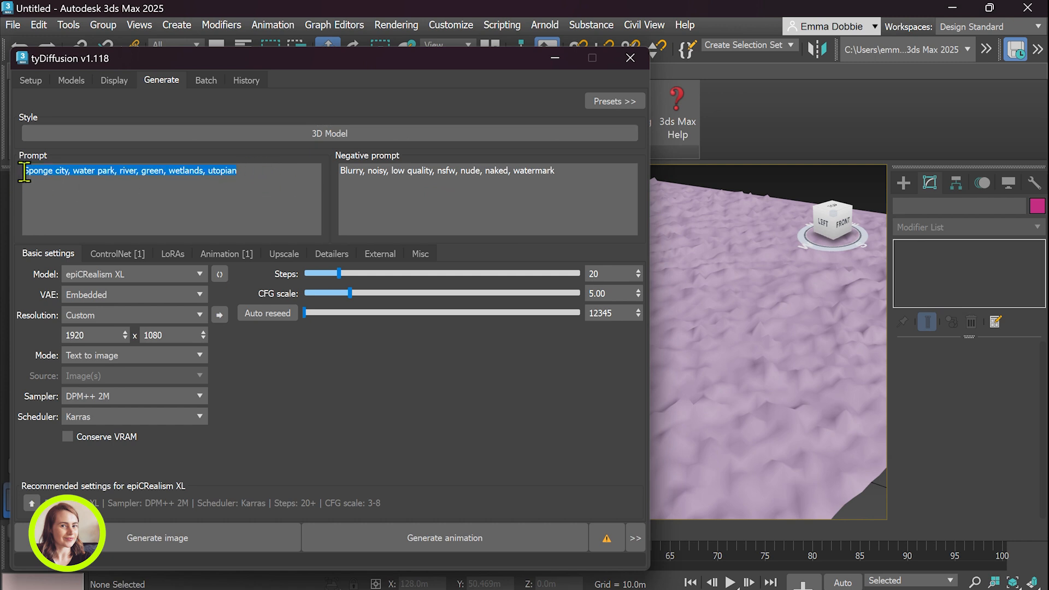
{"action": "key", "text": "Delete"}
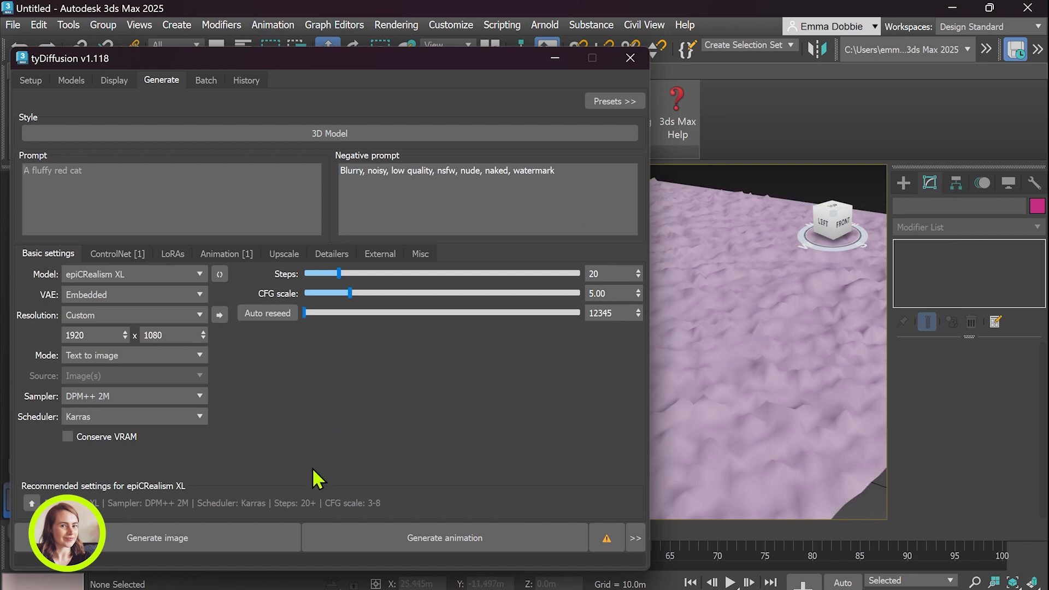
Set the generation model to Juggernaut Reborn (1.5), then read and dismiss its compatibility warning
{"action": "left_click", "coordinate": [208, 535]}
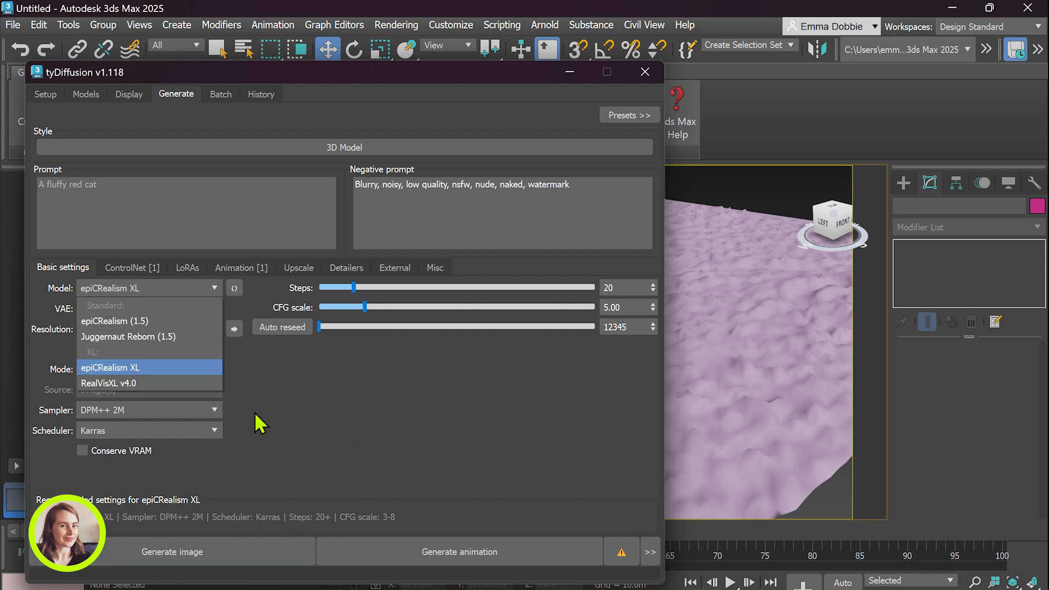
{"action": "left_click", "coordinate": [130, 336]}
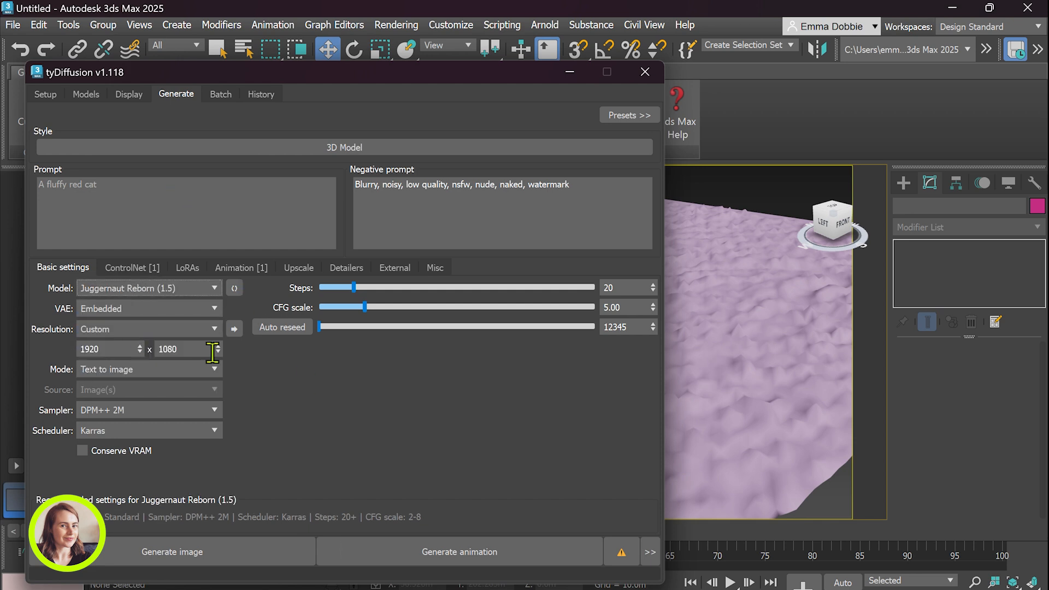
{"action": "left_click", "coordinate": [622, 553]}
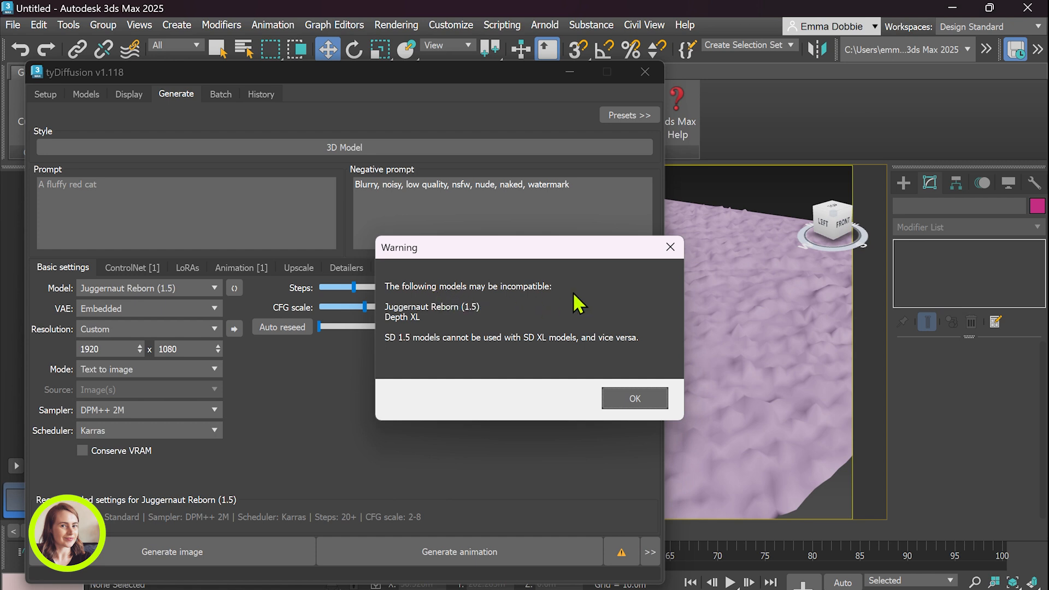
{"action": "left_click", "coordinate": [631, 399]}
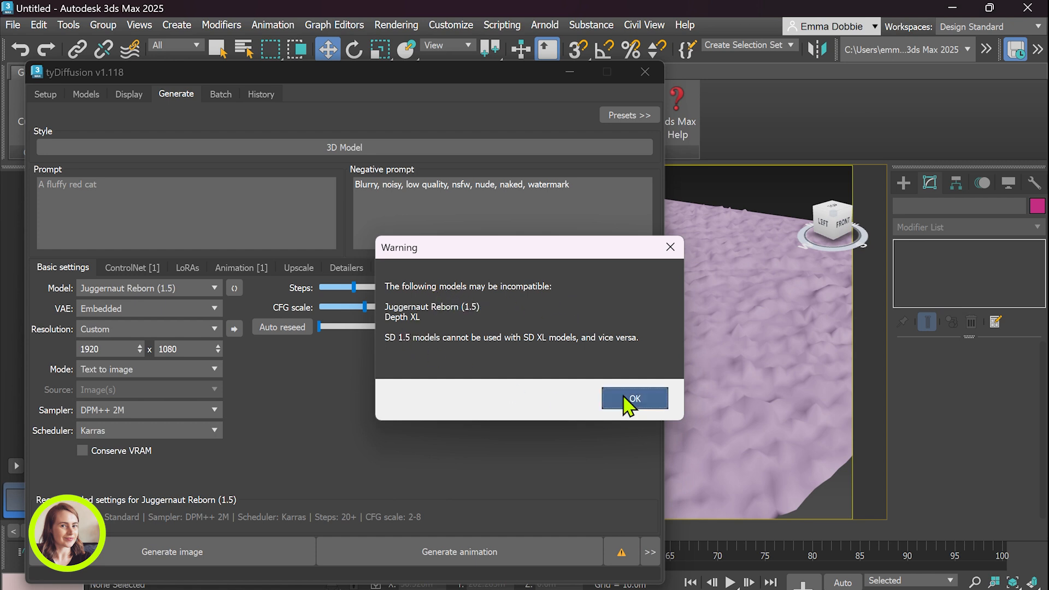
Set the ControlNet depth model to Depth 1.5 and return to the basic generation settings
{"action": "left_click", "coordinate": [132, 268]}
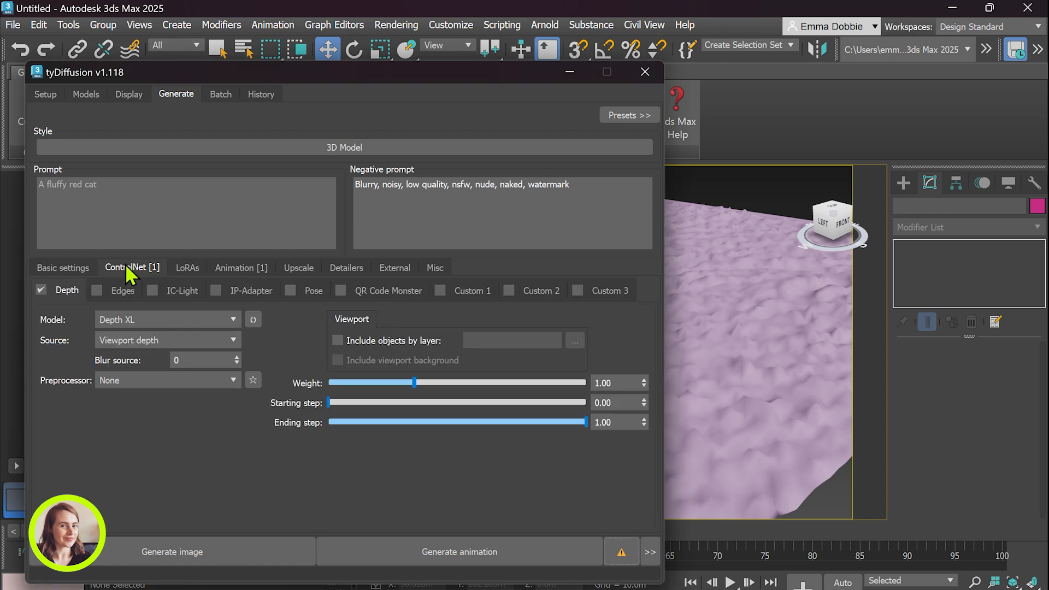
{"action": "left_click", "coordinate": [215, 320]}
{"action": "left_click", "coordinate": [182, 337]}
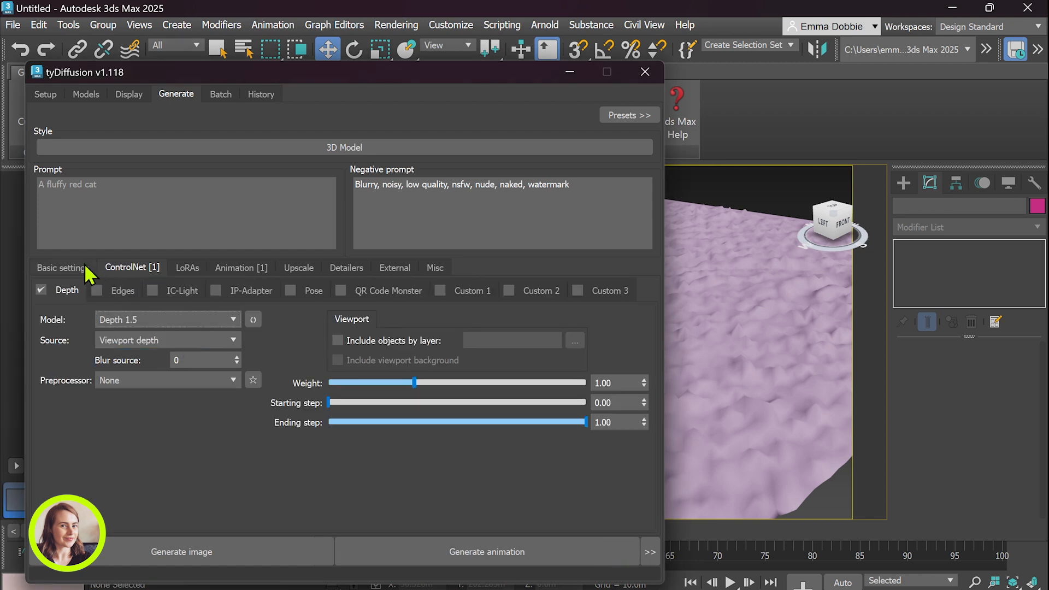
{"action": "left_click", "coordinate": [68, 268]}
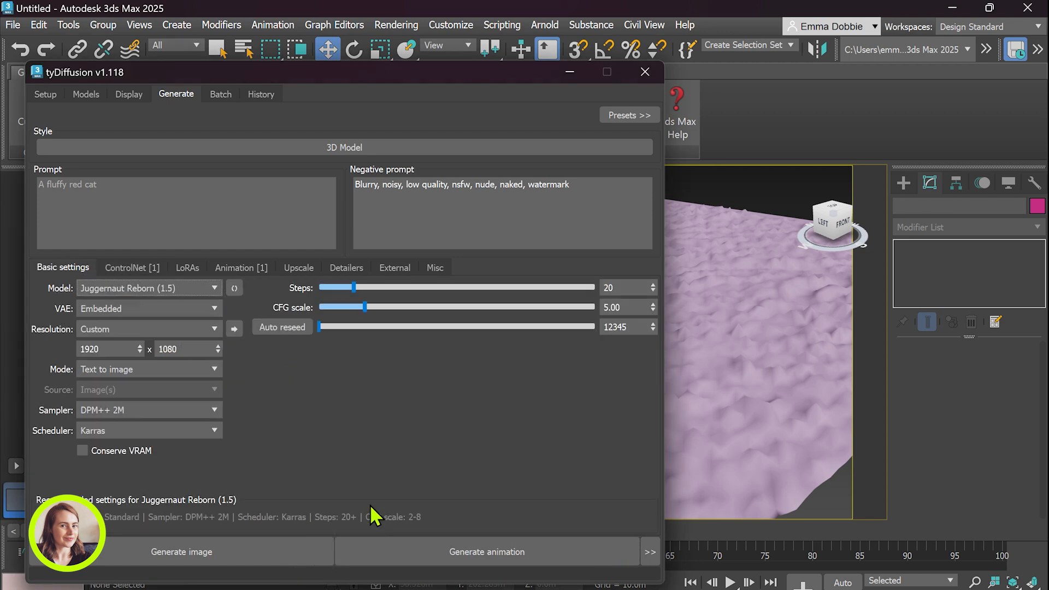
Generate an image of the terrain with an empty prompt, moving the tyDiffusion window to view the result in the viewport
{"action": "left_click", "coordinate": [188, 552]}
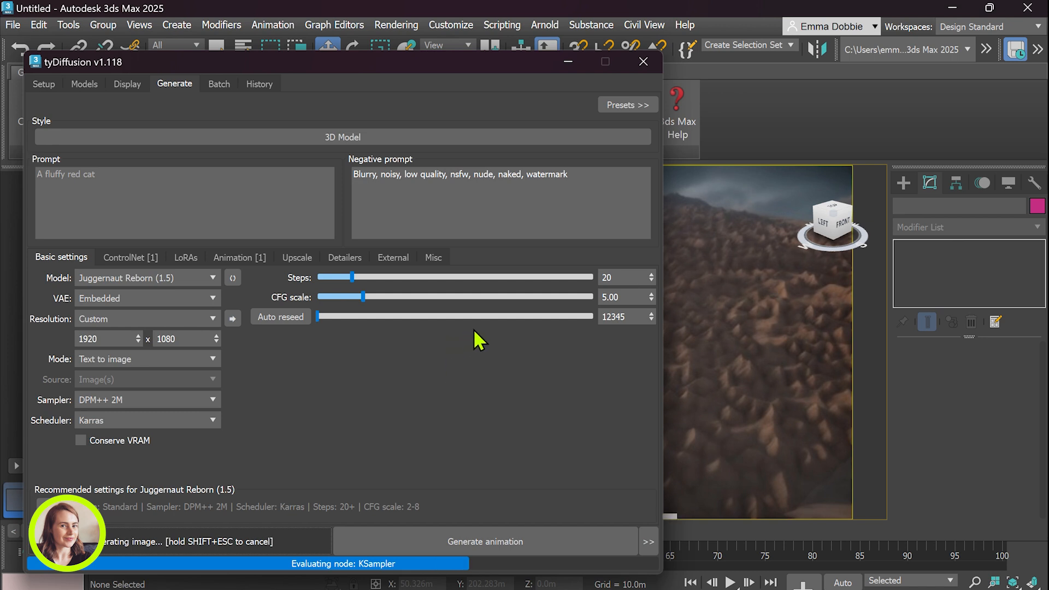
{"action": "left_click_drag", "start_coordinate": [524, 74], "coordinate": [425, 50]}
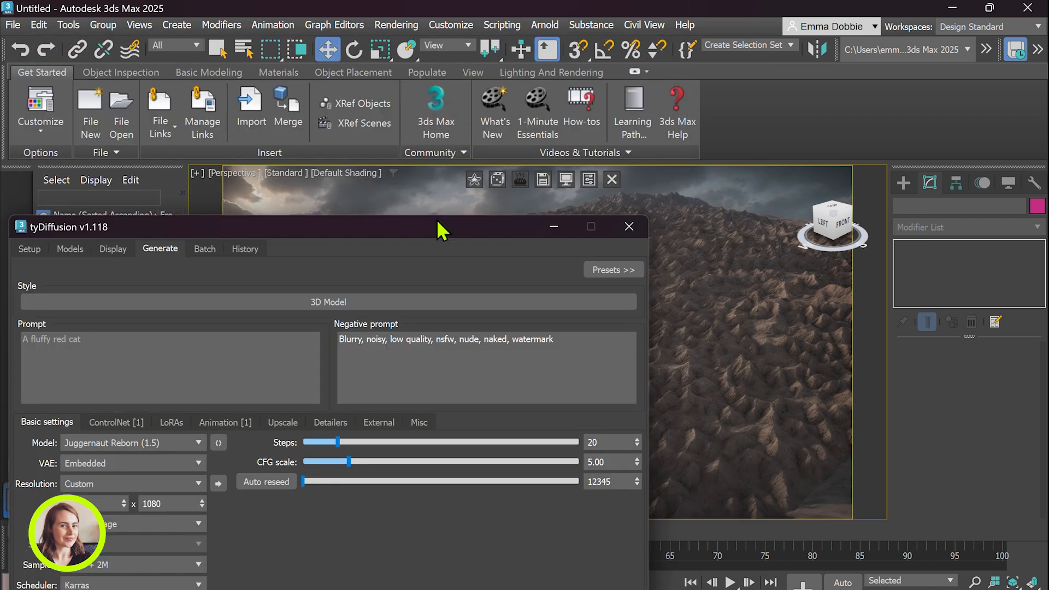
{"action": "left_click_drag", "start_coordinate": [432, 232], "coordinate": [417, 64]}
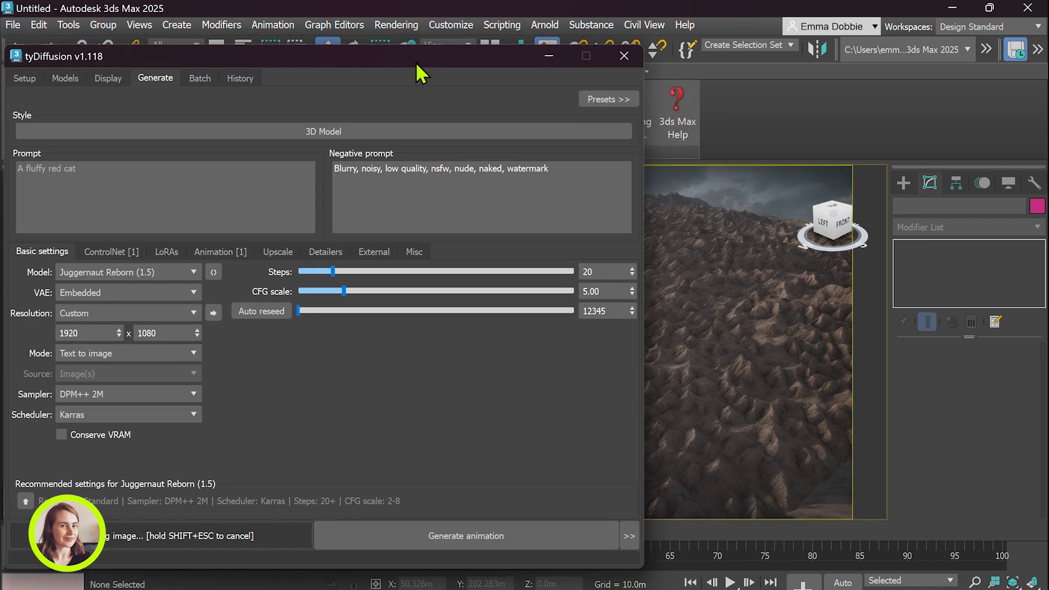
{"action": "left_click_drag", "start_coordinate": [295, 54], "coordinate": [334, 62]}
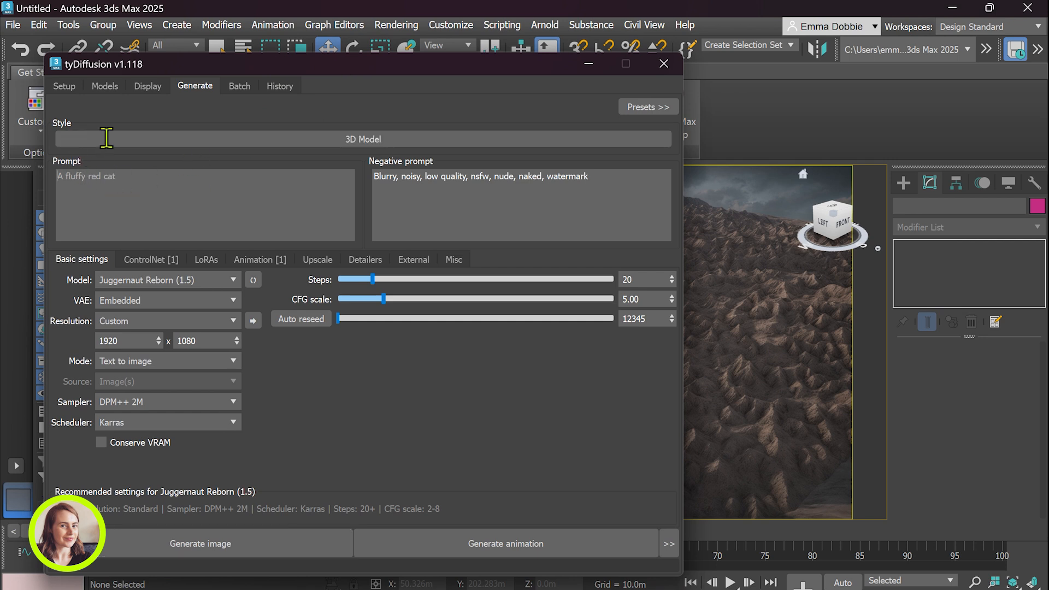
Enter "A fluffy red cat" as the prompt
{"action": "left_click", "coordinate": [117, 181]}
{"action": "type", "text": "A fluffy red c"}
{"action": "mouse_move", "coordinate": [522, 66]}
{"action": "left_mouse_down"}
{"action": "mouse_move", "coordinate": [601, 284]}
{"action": "mouse_move", "coordinate": [413, 556]}
{"action": "mouse_move", "coordinate": [444, 106]}
{"action": "mouse_move", "coordinate": [517, 70]}
{"action": "left_mouse_up"}
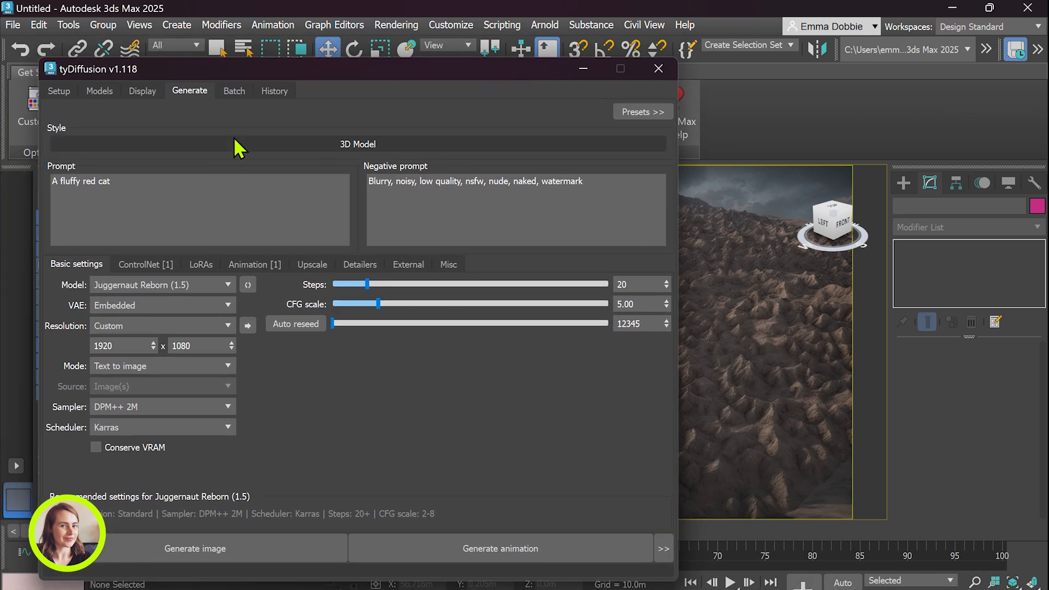
Review the session's generation history and the batch generation page, then return to the generation settings
{"action": "left_click", "coordinate": [277, 91]}
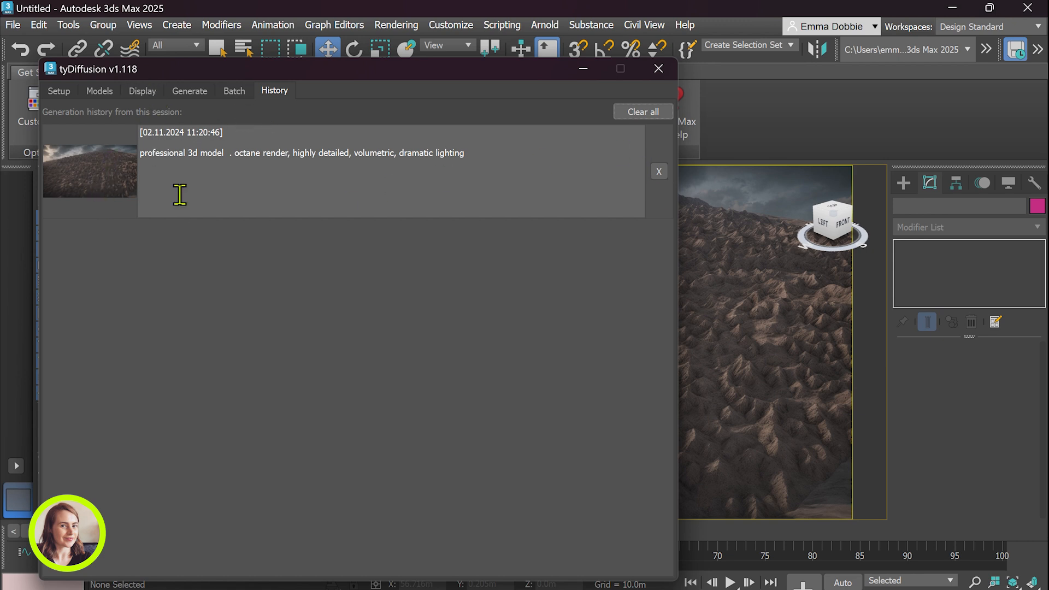
{"action": "left_click", "coordinate": [219, 86]}
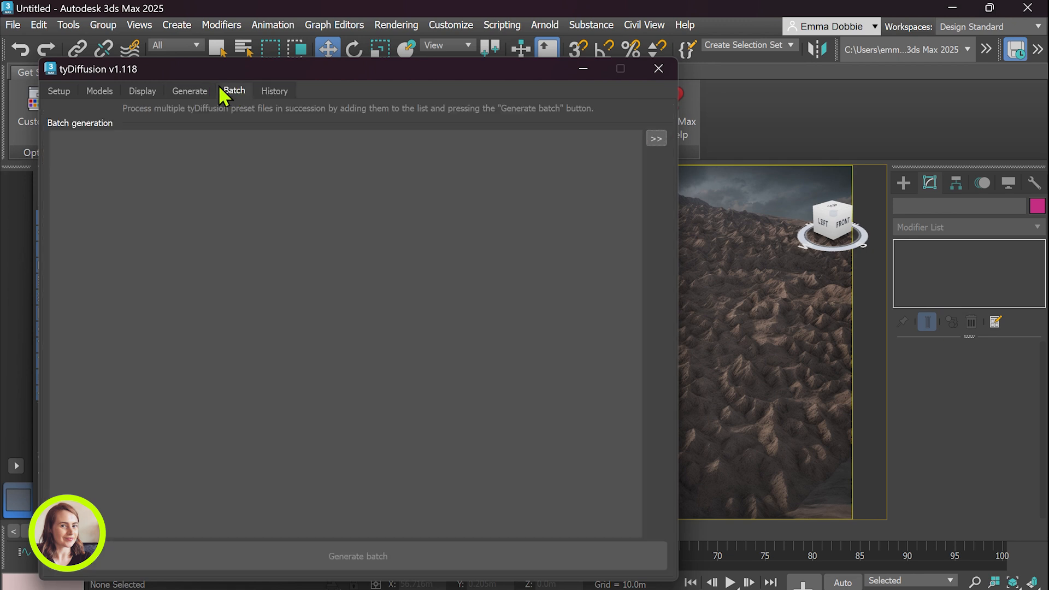
{"action": "left_click", "coordinate": [186, 92]}
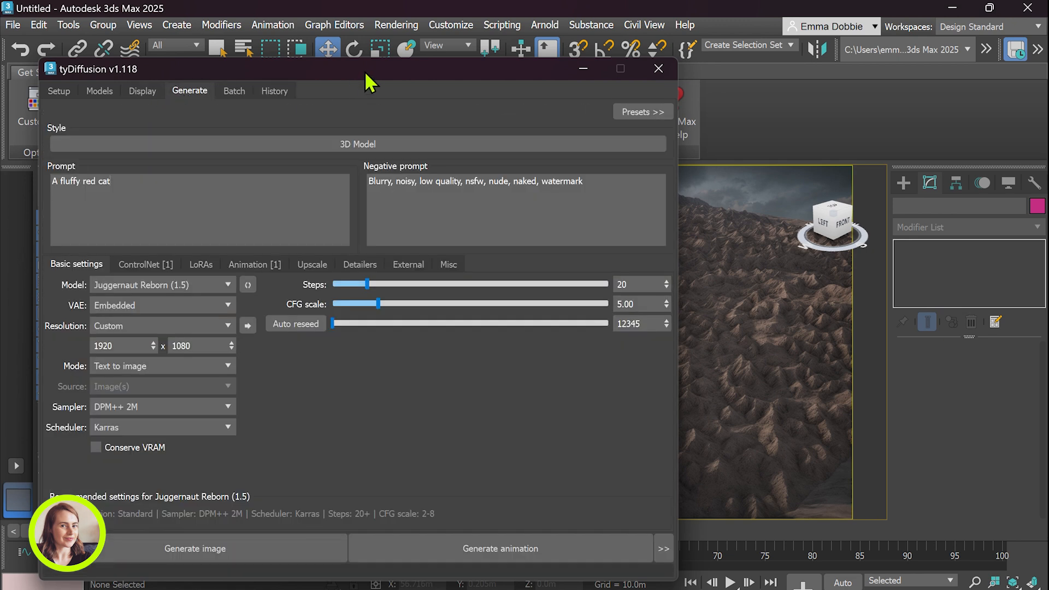
{"action": "mouse_move", "coordinate": [383, 74]}
{"action": "left_mouse_down"}
{"action": "mouse_move", "coordinate": [386, 97]}
{"action": "mouse_move", "coordinate": [399, 76]}
{"action": "left_mouse_up"}
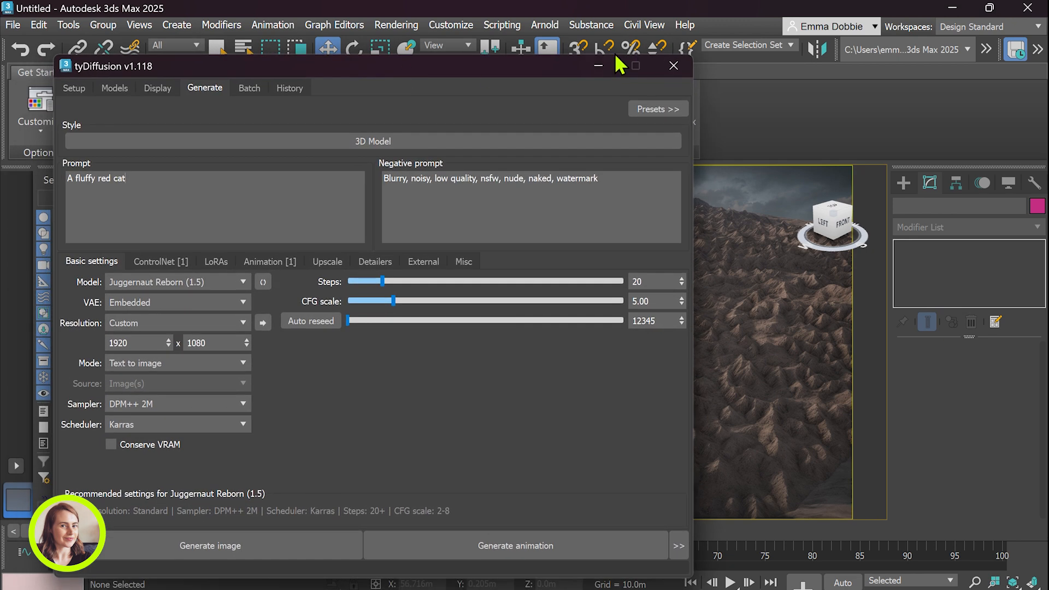
Save the generated terrain image as a PNG named "Terrain render 1" in the Documents folder
{"action": "left_click", "coordinate": [597, 65]}
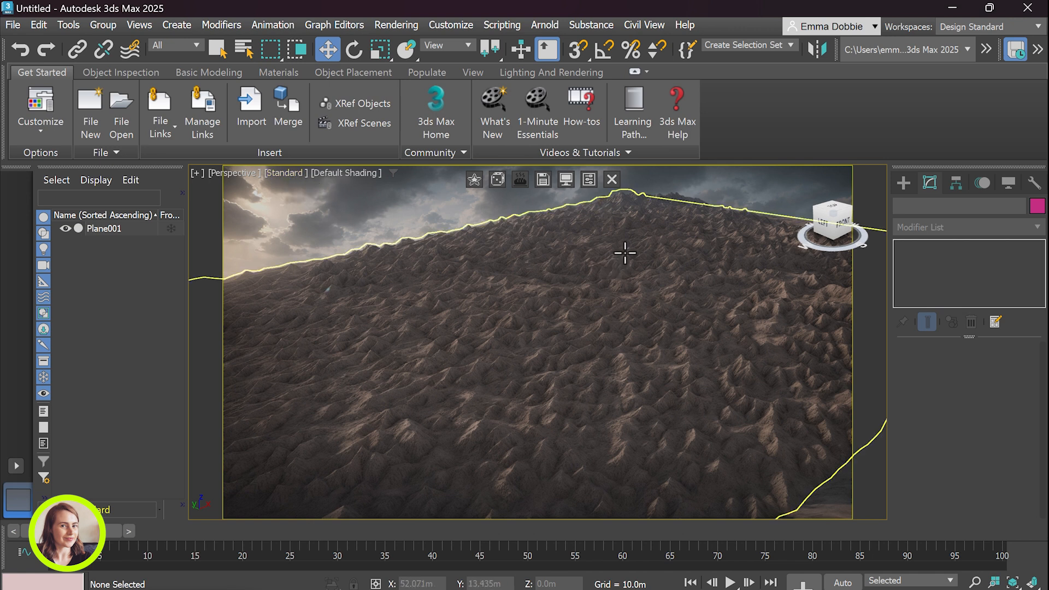
{"action": "left_click", "coordinate": [542, 179]}
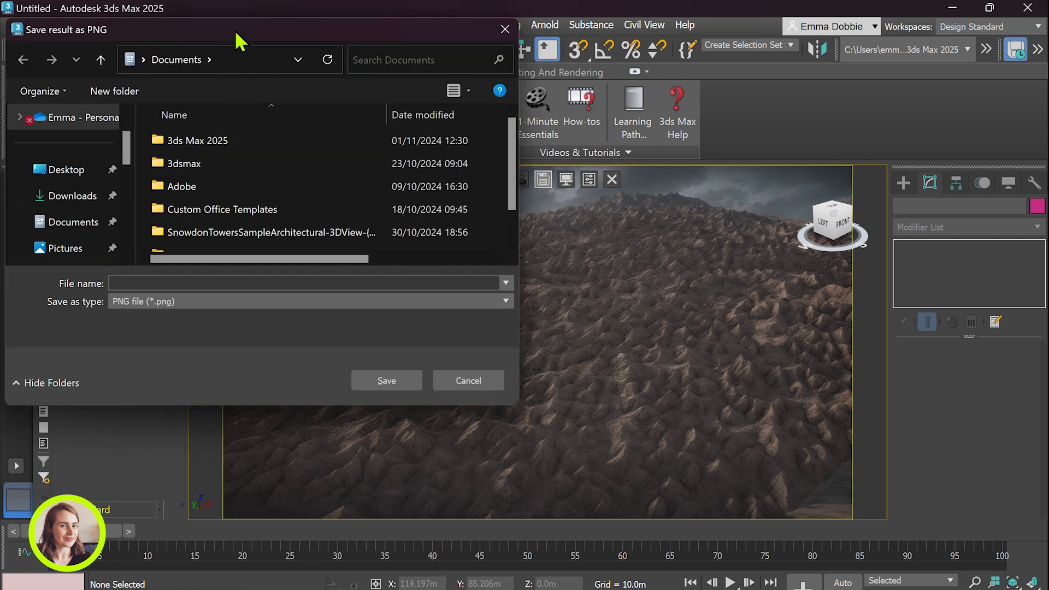
{"action": "scroll", "coordinate": [325, 205], "scroll_direction": "down", "scroll_amount": 1}
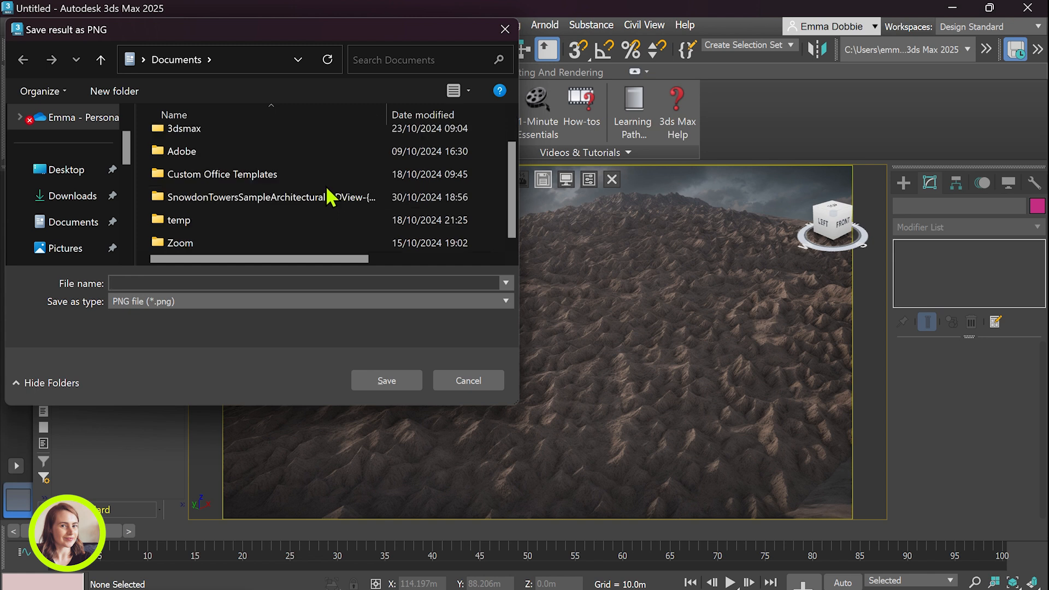
{"action": "scroll", "coordinate": [316, 187], "scroll_direction": "up", "scroll_amount": 1}
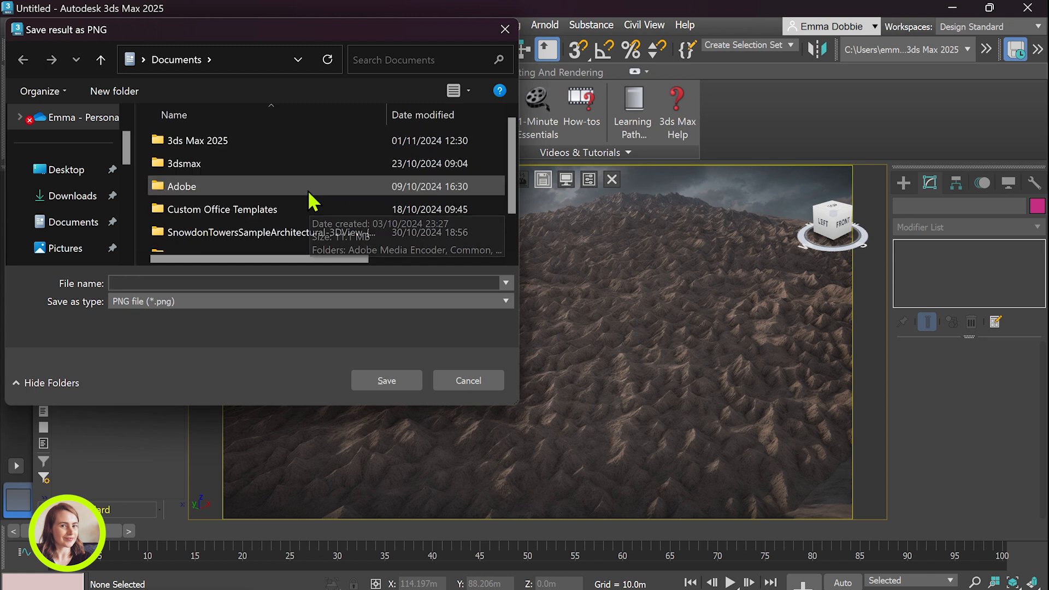
{"action": "left_click", "coordinate": [153, 280]}
{"action": "type", "text": "Terrain render 1"}
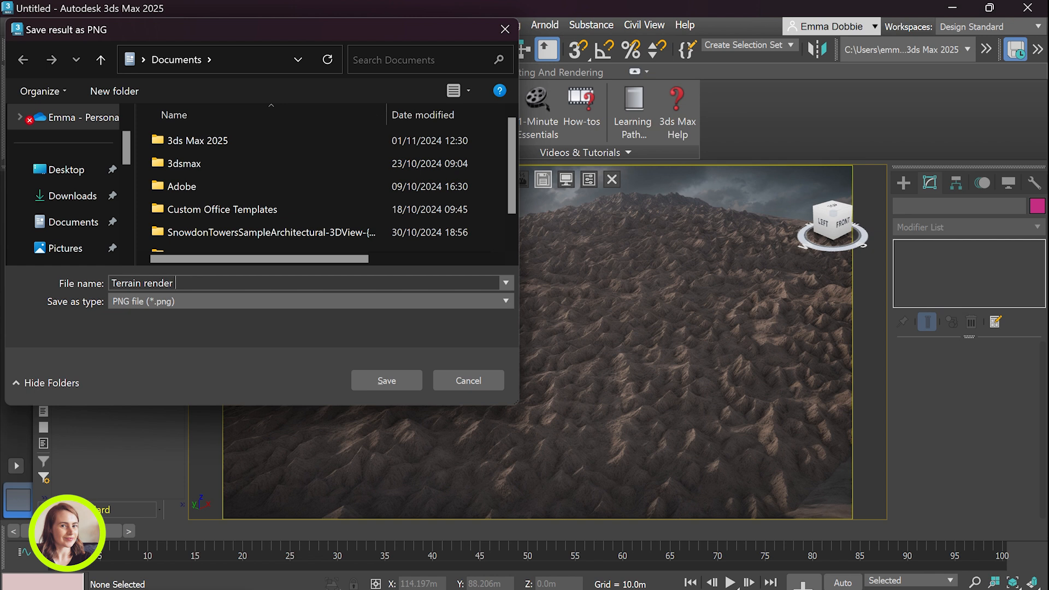
{"action": "left_click", "coordinate": [409, 386]}
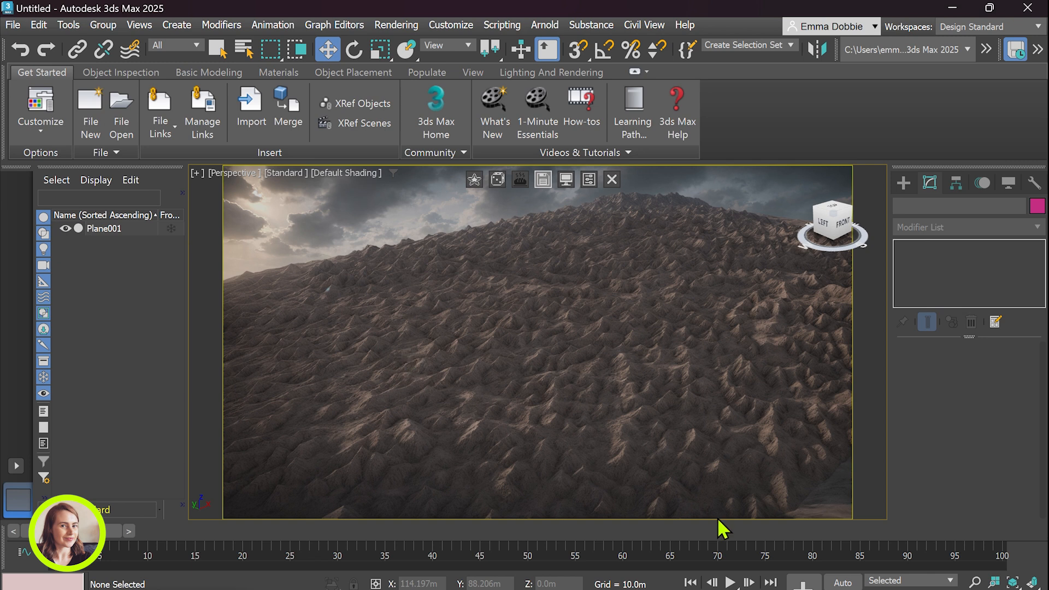
Bring the tyDiffusion window back and review the available preset resolutions without changing the custom size
{"action": "mouse_move", "coordinate": [735, 589]}
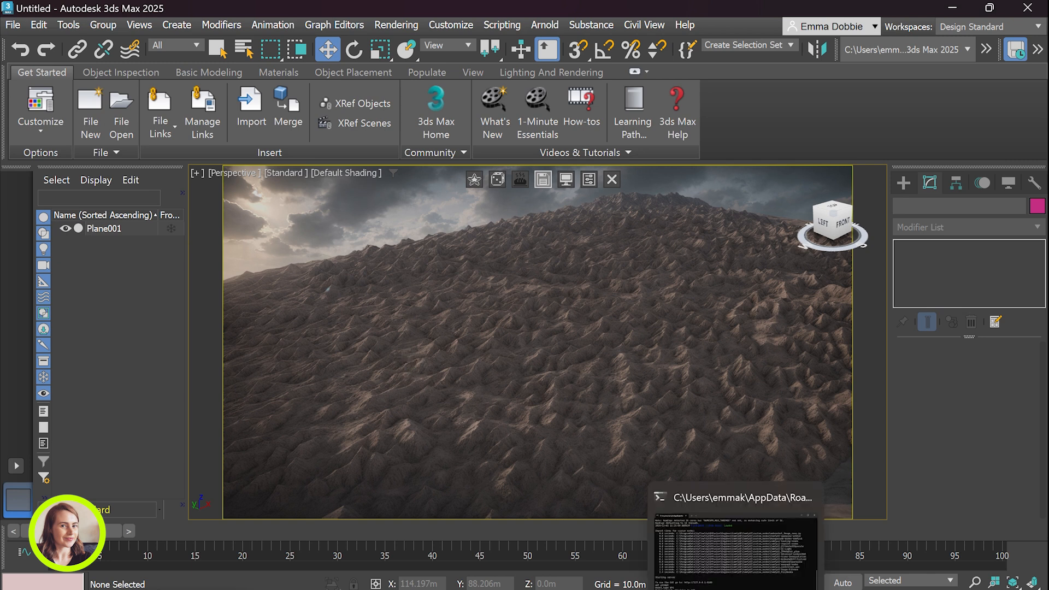
{"action": "left_click", "coordinate": [117, 589]}
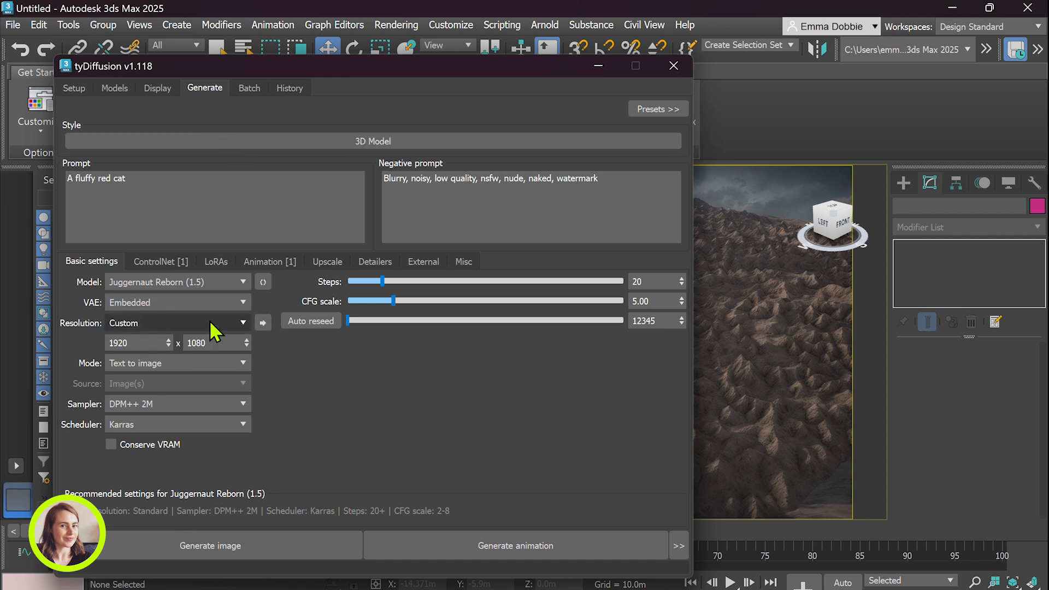
{"action": "left_click_drag", "start_coordinate": [395, 63], "coordinate": [374, 63]}
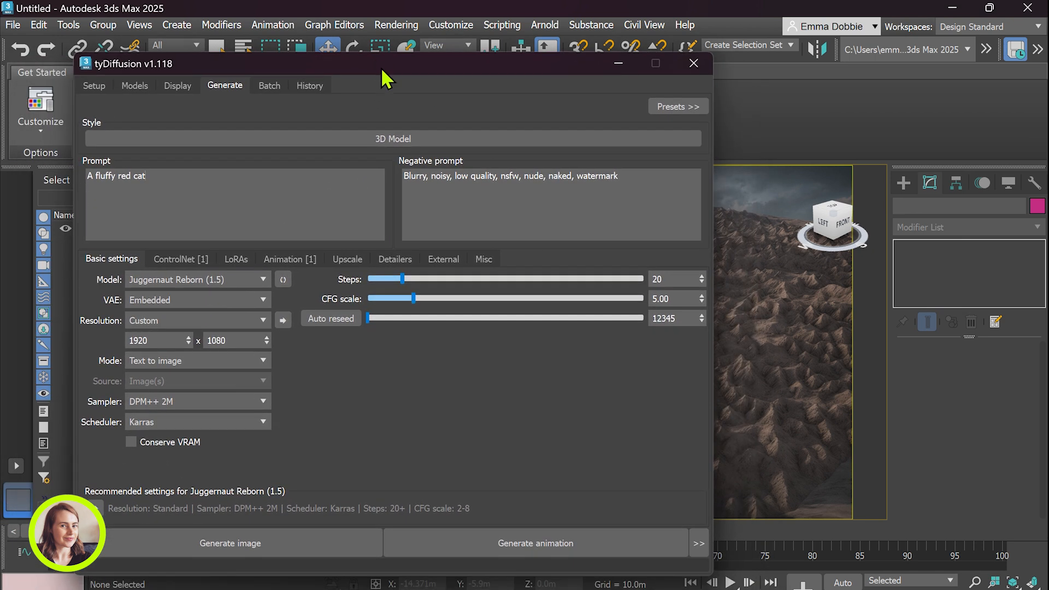
{"action": "left_click", "coordinate": [232, 316]}
{"action": "left_click", "coordinate": [195, 321]}
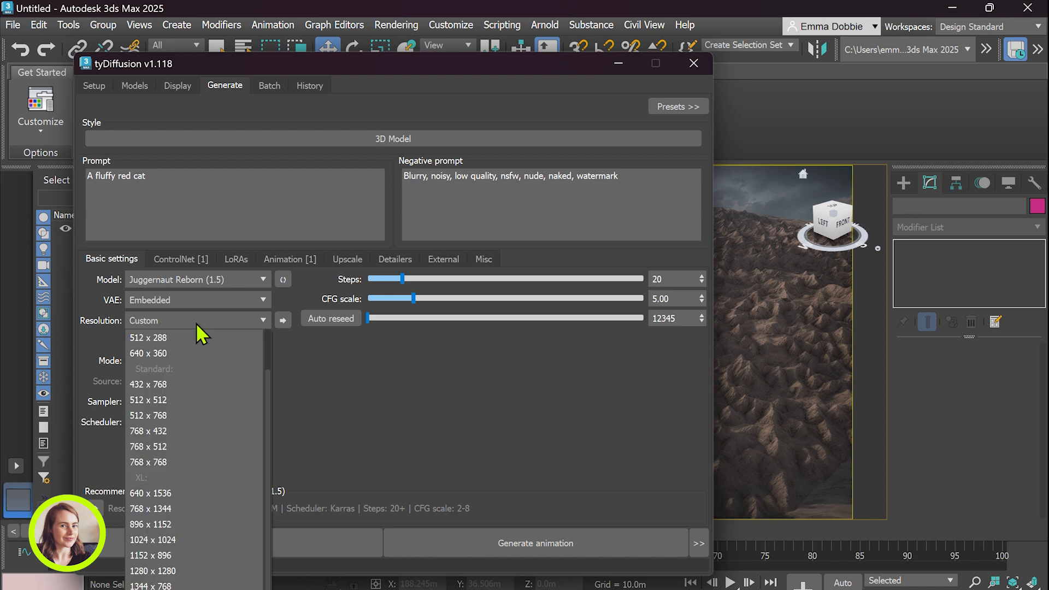
{"action": "left_click", "coordinate": [199, 318]}
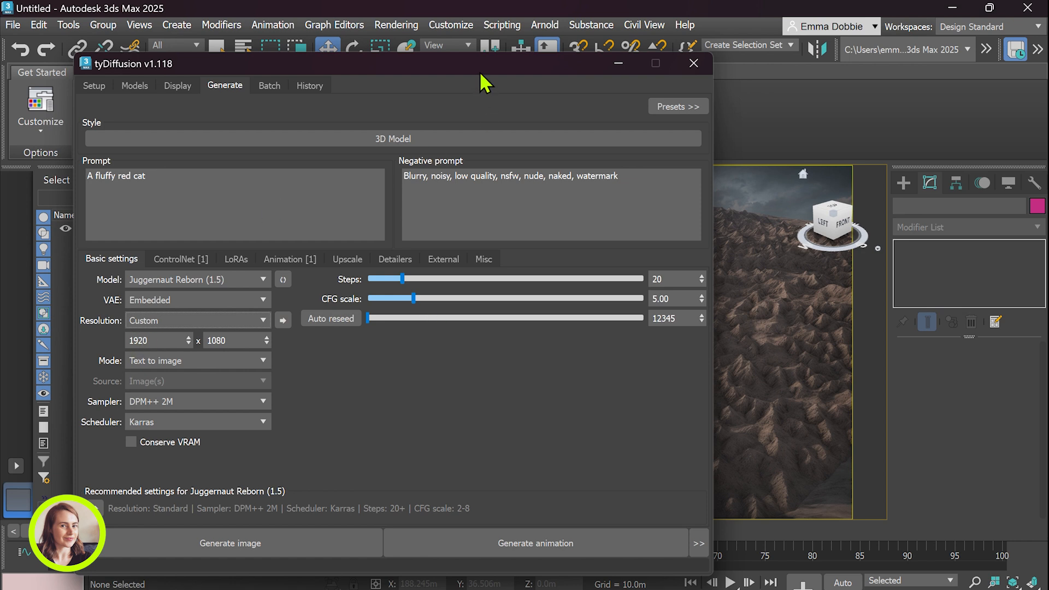
Generate an image from the "A fluffy red cat" prompt and minimize the tyDiffusion window to view it in the viewport
{"action": "left_click_drag", "start_coordinate": [432, 65], "coordinate": [376, 72]}
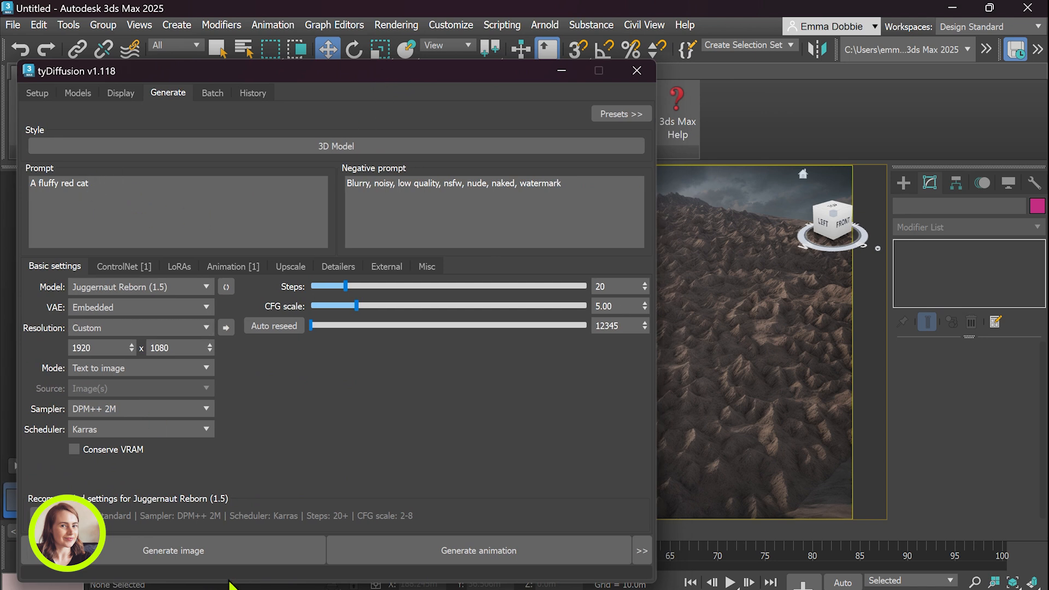
{"action": "left_click", "coordinate": [214, 558]}
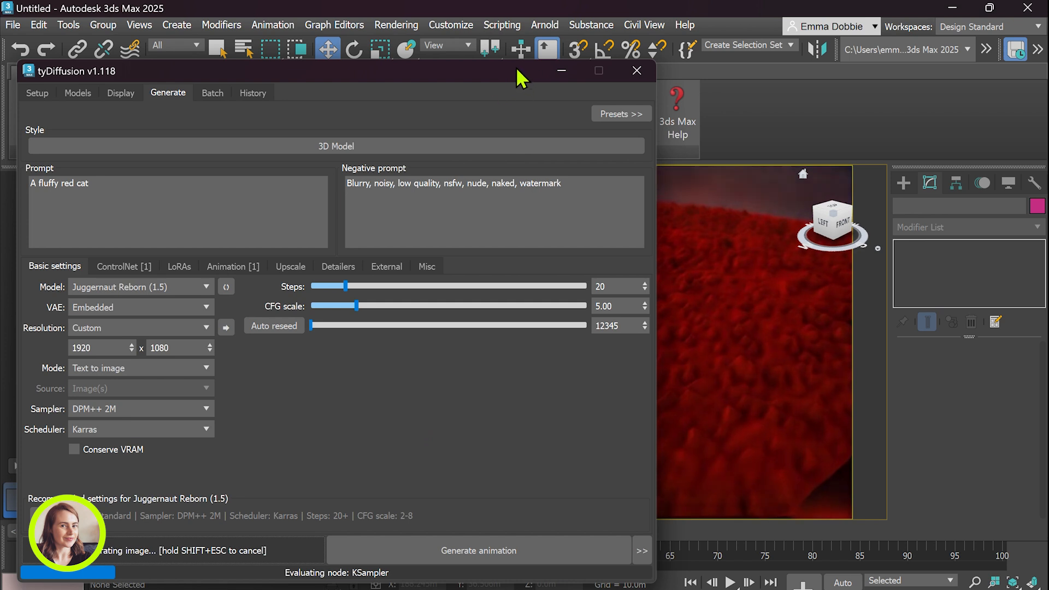
{"action": "mouse_move", "coordinate": [254, 68]}
{"action": "left_mouse_down"}
{"action": "mouse_move", "coordinate": [274, 71]}
{"action": "mouse_move", "coordinate": [208, 51]}
{"action": "mouse_move", "coordinate": [248, 52]}
{"action": "left_mouse_up"}
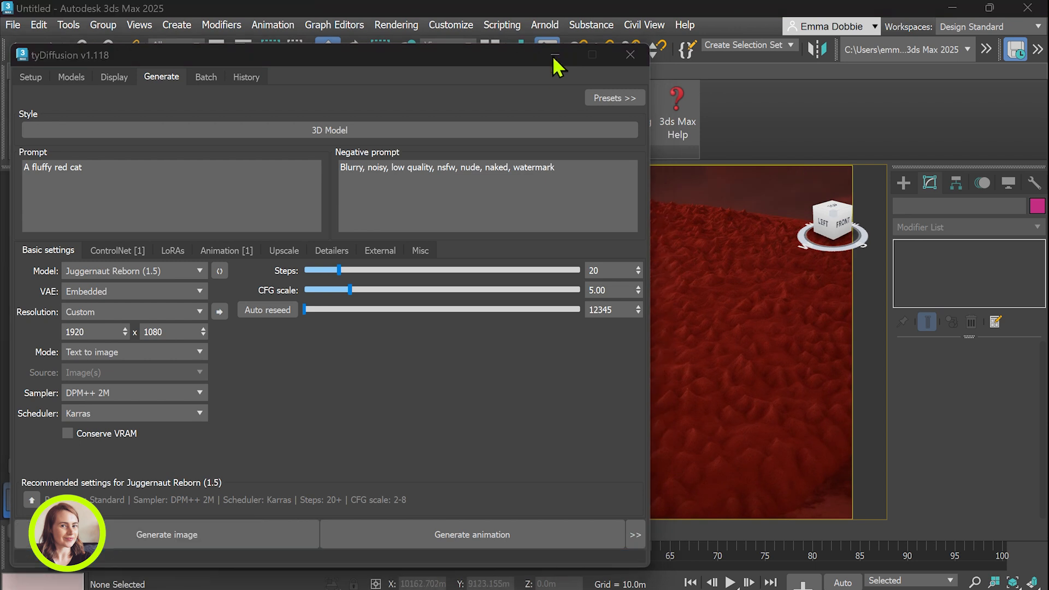
{"action": "mouse_move", "coordinate": [541, 60]}
{"action": "left_mouse_down"}
{"action": "mouse_move", "coordinate": [473, 94]}
{"action": "mouse_move", "coordinate": [530, 77]}
{"action": "left_mouse_up"}
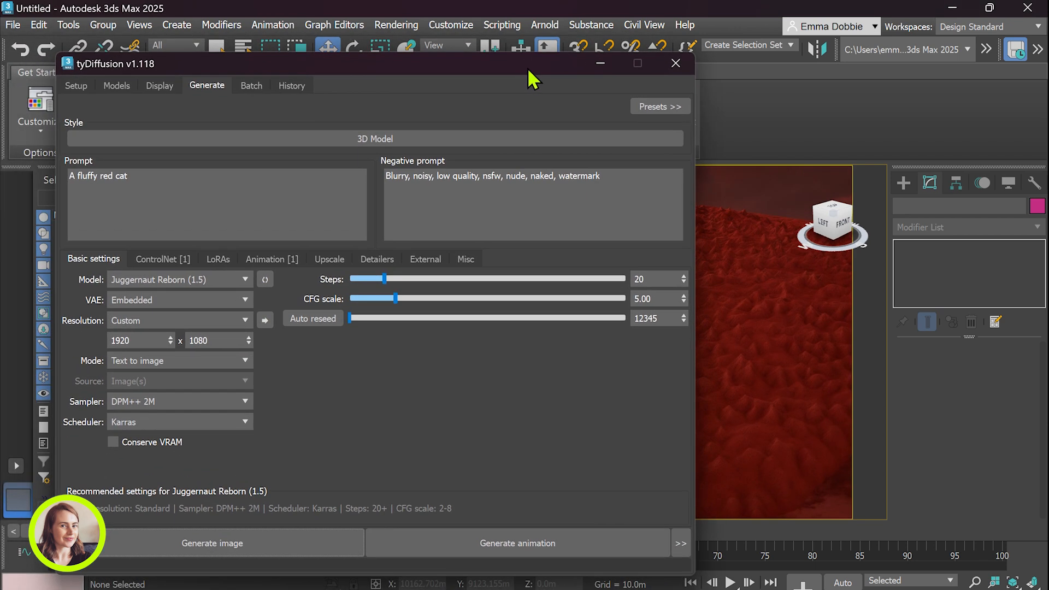
{"action": "left_click", "coordinate": [589, 66]}
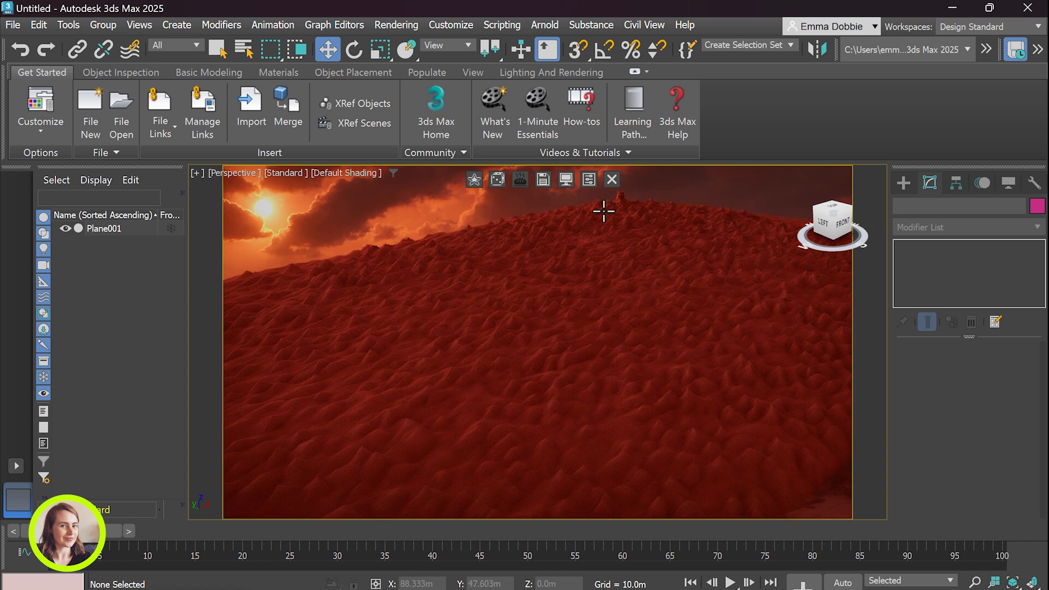
Reopen the tyDiffusion window and replace the prompt with "Sponge city, water park, river, green, wetlands, utopian"
{"action": "mouse_move", "coordinate": [736, 589]}
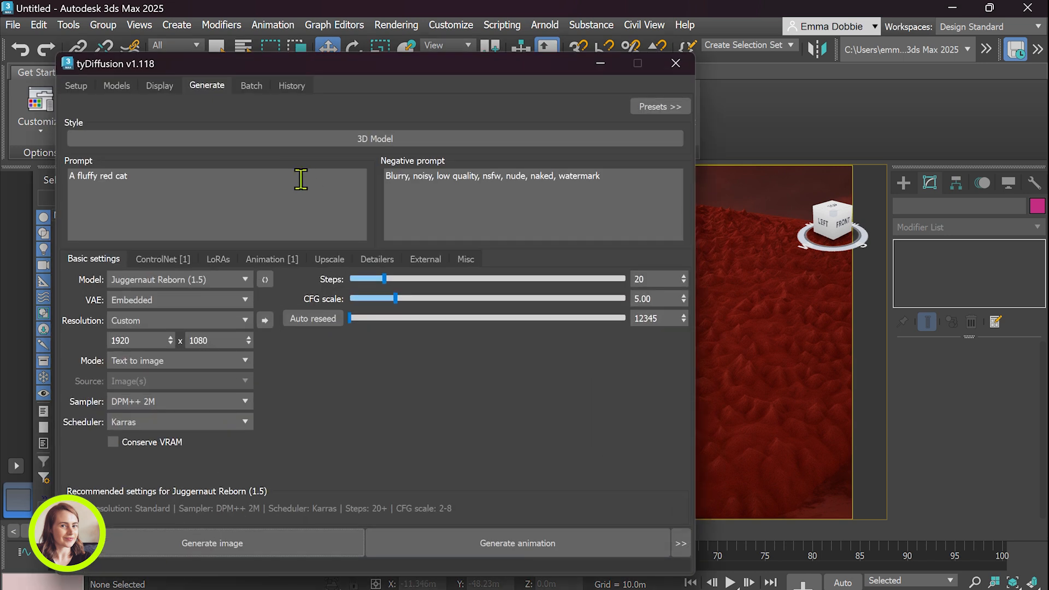
{"action": "mouse_move", "coordinate": [336, 61]}
{"action": "left_mouse_down"}
{"action": "mouse_move", "coordinate": [358, 66]}
{"action": "mouse_move", "coordinate": [341, 55]}
{"action": "left_mouse_up"}
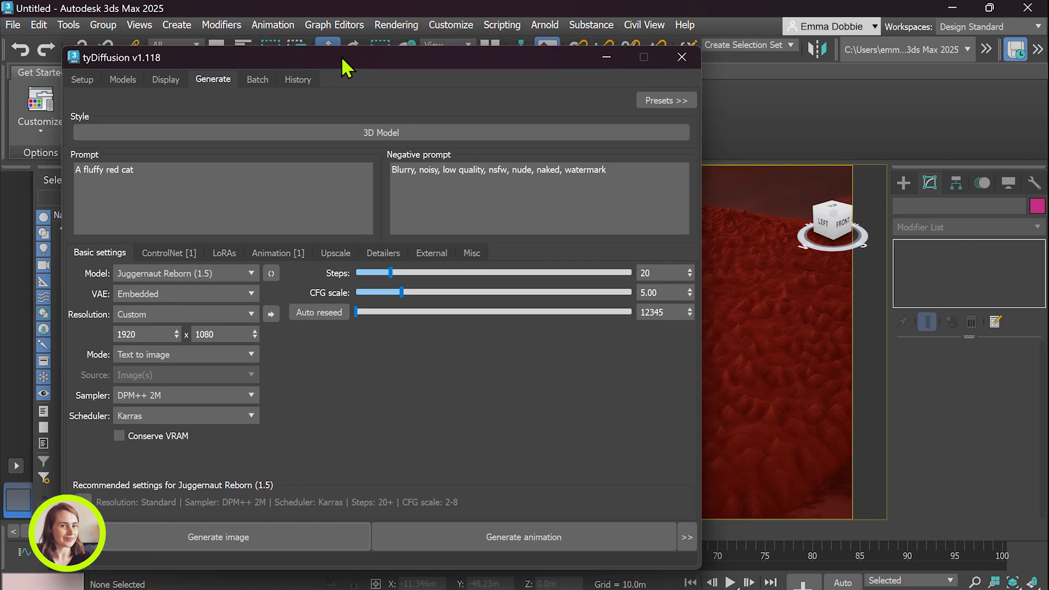
{"action": "left_click_drag", "start_coordinate": [144, 171], "coordinate": [74, 172]}
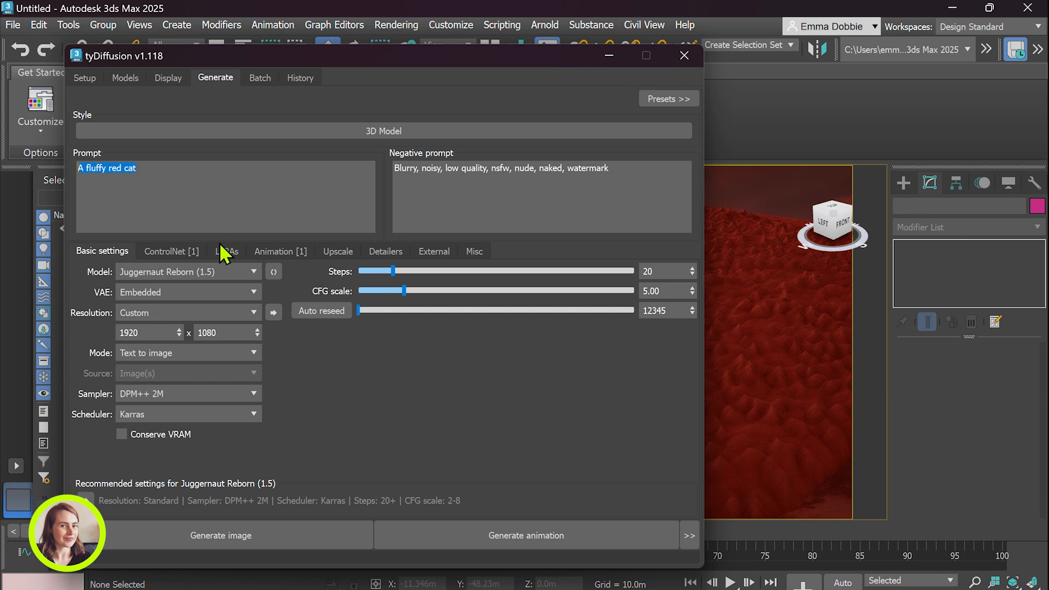
{"action": "type", "text": "Sponge city, water park, river, green, wetlands, utopian"}
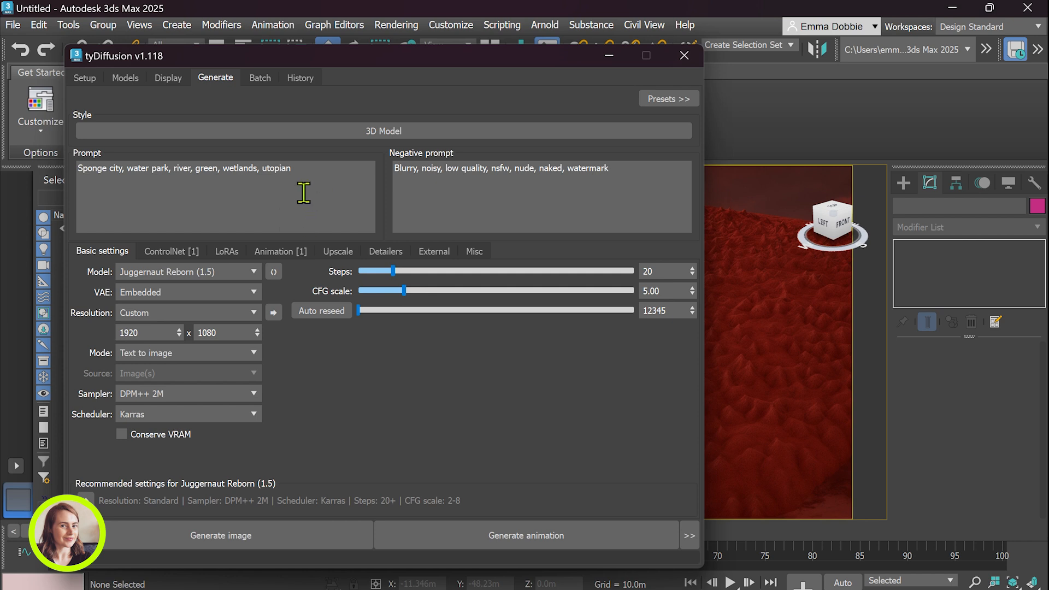
Set the generation style to Architectural from the art styles
{"action": "left_click", "coordinate": [436, 137]}
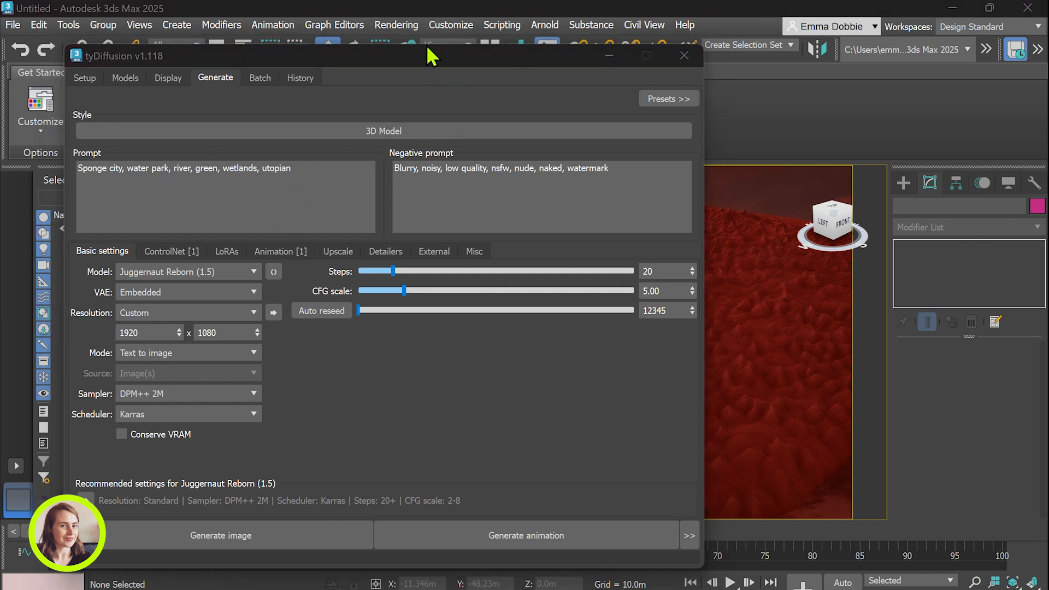
{"action": "left_click", "coordinate": [425, 136]}
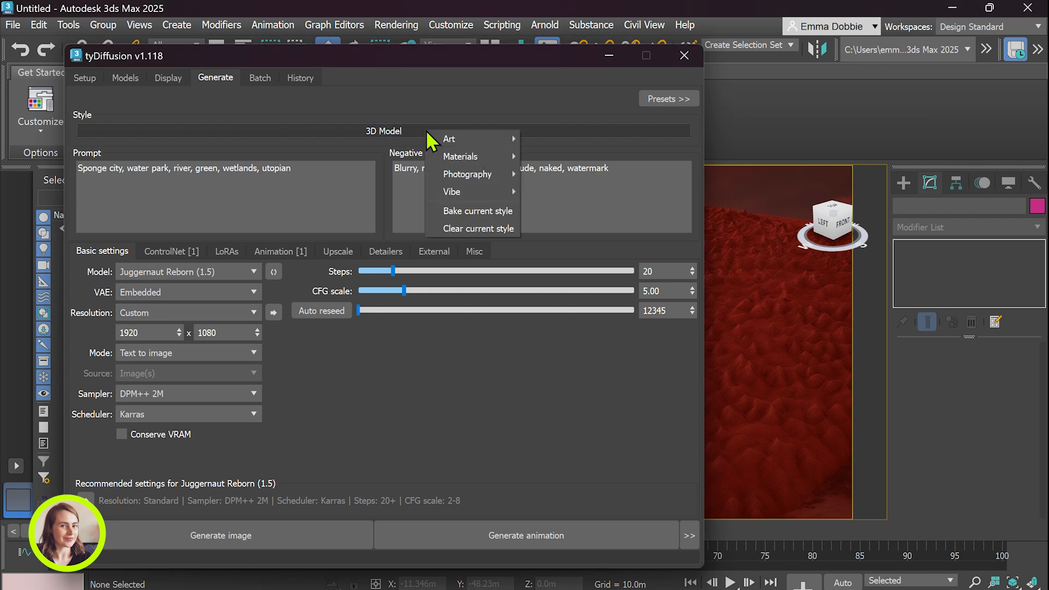
{"action": "mouse_move", "coordinate": [454, 138]}
{"action": "mouse_move", "coordinate": [500, 137]}
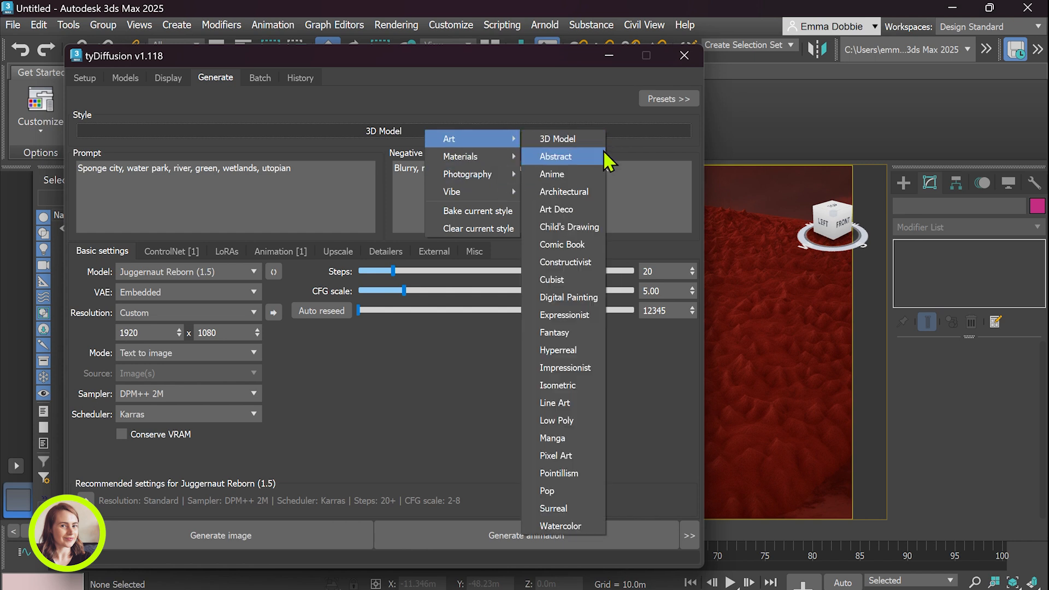
{"action": "left_click", "coordinate": [587, 200]}
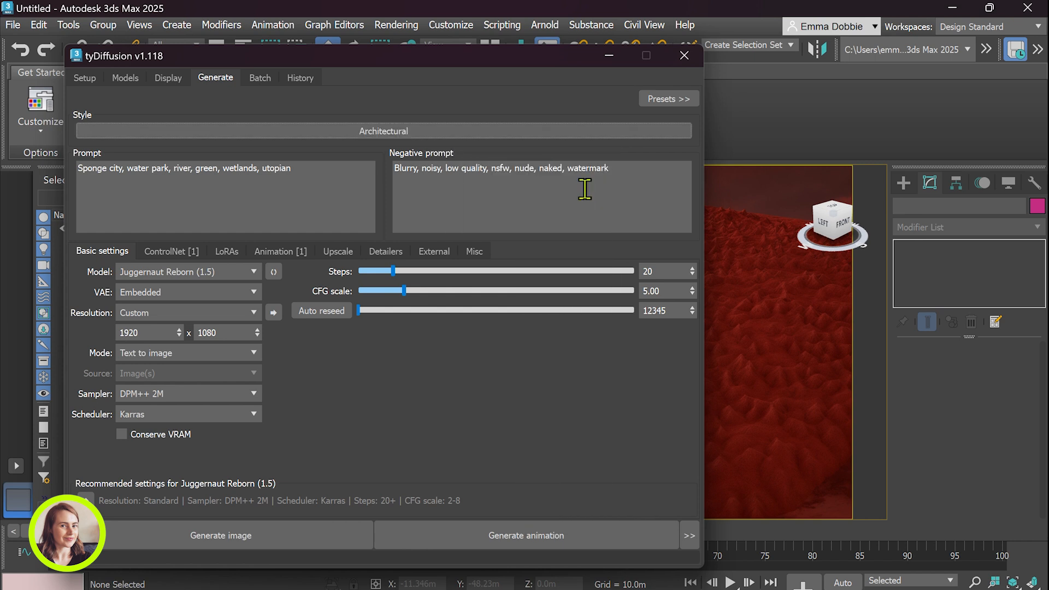
Set the generation style to Professional from the photography styles
{"action": "left_click", "coordinate": [398, 130]}
{"action": "mouse_move", "coordinate": [441, 189]}
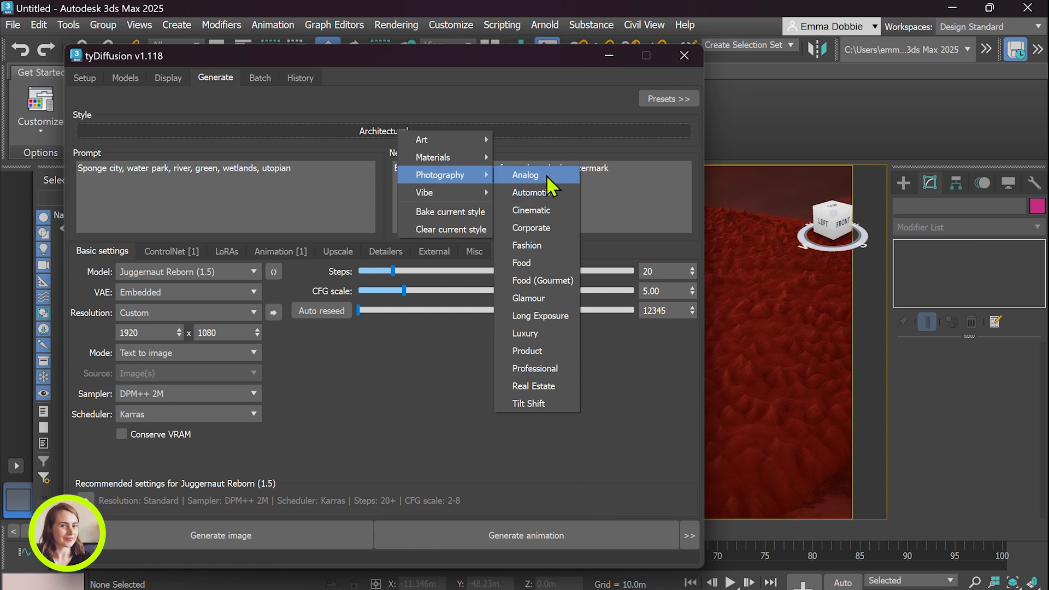
{"action": "left_click", "coordinate": [549, 368]}
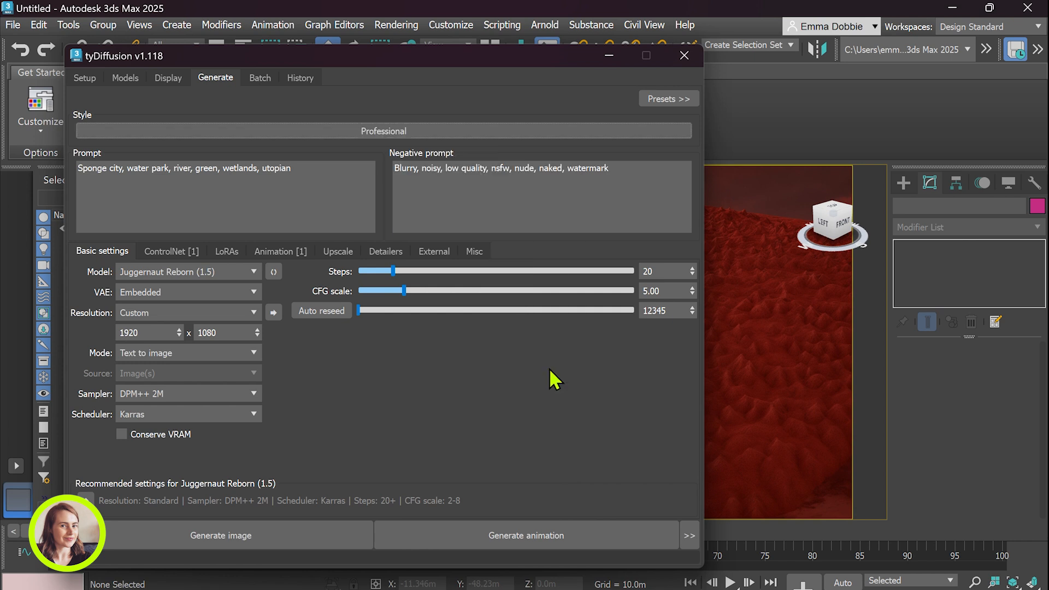
Generate the sponge city image and clear the tyDiffusion window away to view the result in the viewport
{"action": "left_click", "coordinate": [260, 539]}
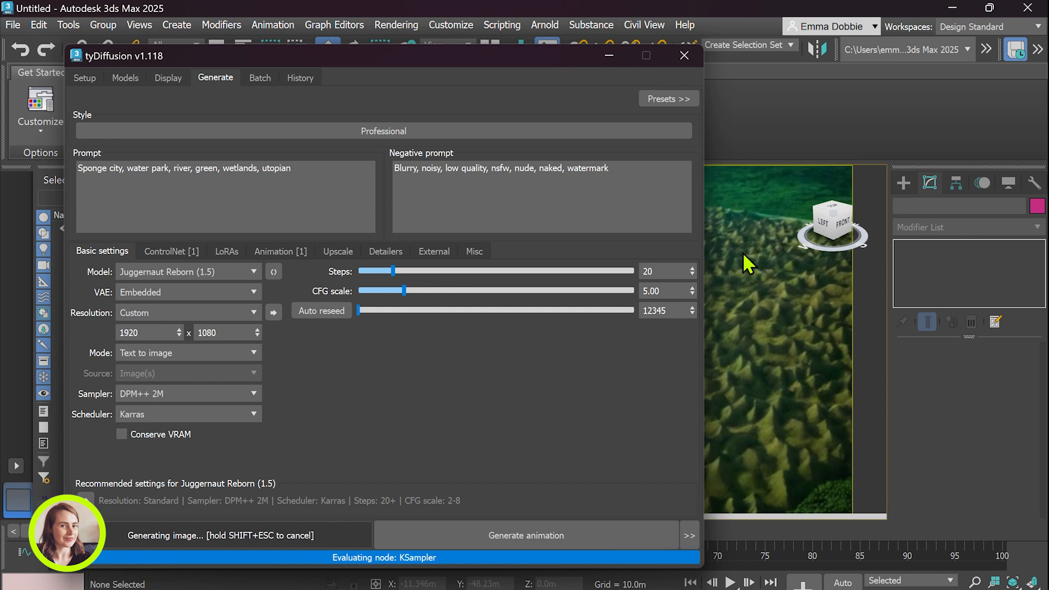
{"action": "left_click", "coordinate": [603, 56]}
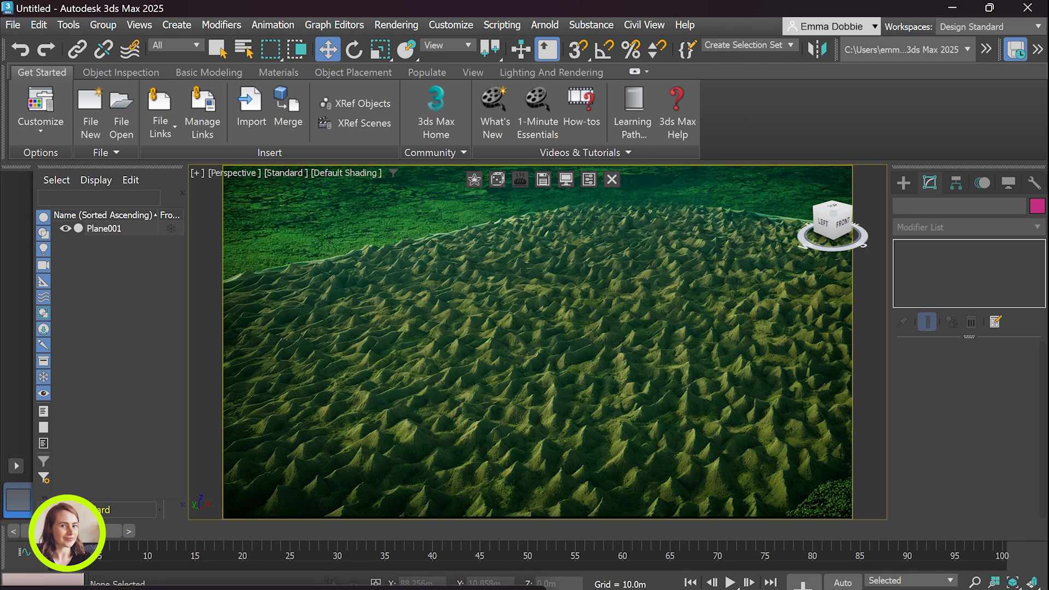
{"action": "left_click_drag", "start_coordinate": [407, 589], "coordinate": [502, 578]}
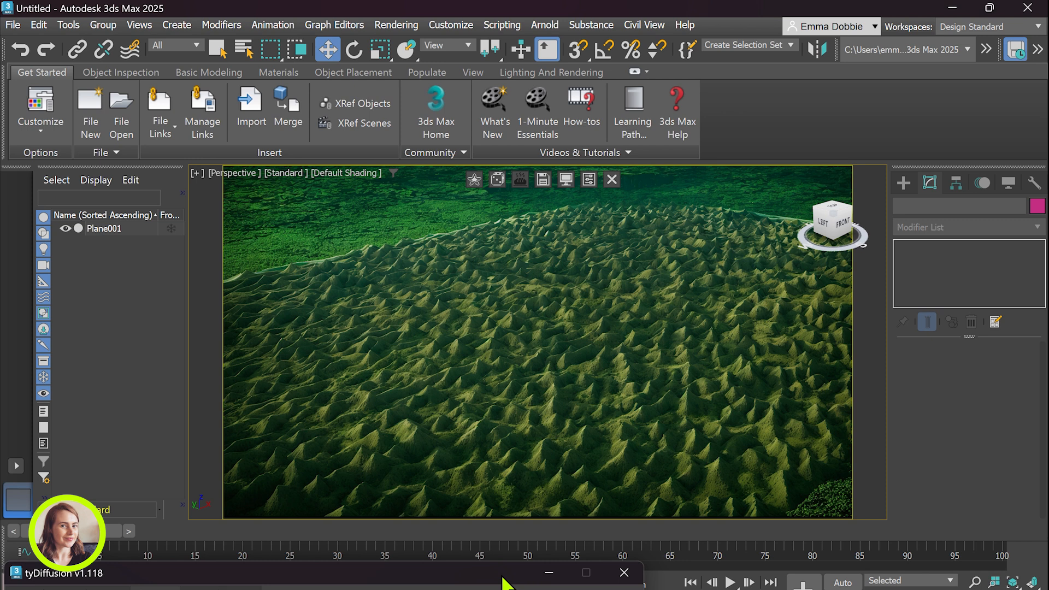
{"action": "left_click_drag", "start_coordinate": [502, 584], "coordinate": [571, 562]}
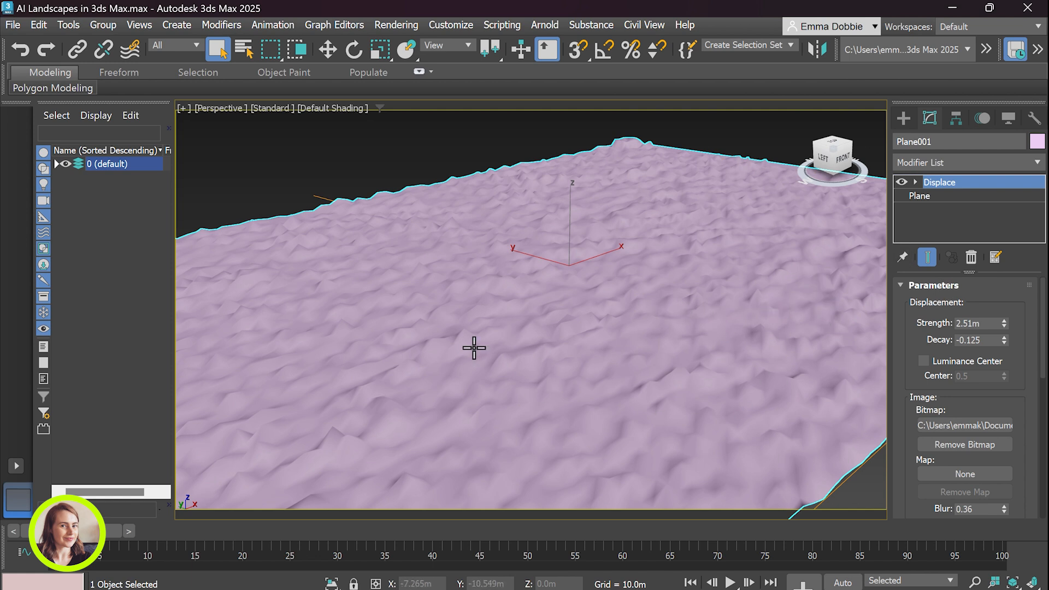
{"action": "scroll", "coordinate": [972, 370], "scroll_direction": "down", "scroll_amount": 1}
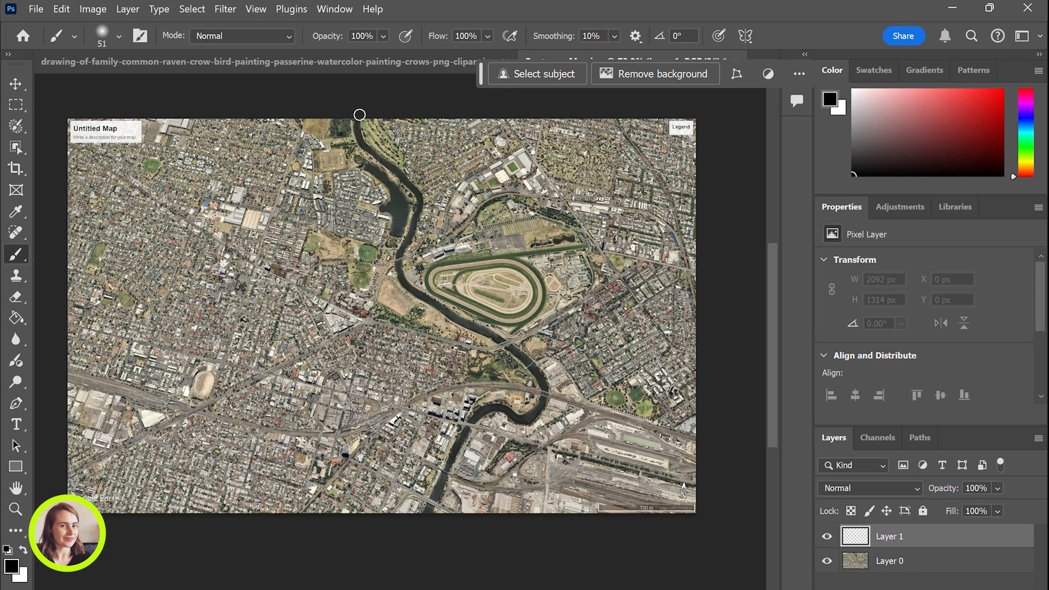
In Photoshop, paint black over the full length of the river on Layer 1 with the 51 px soft brush
{"action": "scroll", "coordinate": [382, 124], "scroll_direction": "up", "scroll_amount": 3, "text": "alt"}
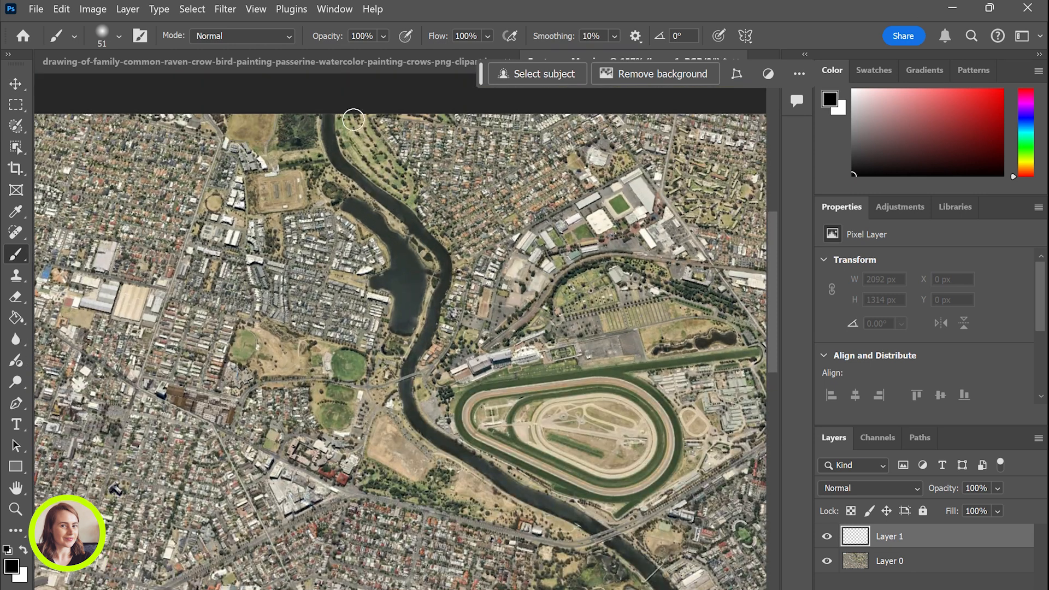
{"action": "left_click_drag", "start_coordinate": [329, 129], "coordinate": [418, 235]}
{"action": "scroll", "coordinate": [403, 112], "scroll_direction": "down", "scroll_amount": 3}
{"action": "mouse_move", "coordinate": [403, 113]}
{"action": "left_mouse_down"}
{"action": "mouse_move", "coordinate": [441, 175]}
{"action": "mouse_move", "coordinate": [457, 243]}
{"action": "left_mouse_up"}
{"action": "scroll", "coordinate": [456, 243], "scroll_direction": "down", "scroll_amount": 1}
{"action": "scroll", "coordinate": [457, 244], "scroll_direction": "up", "scroll_amount": 2, "text": "alt"}
{"action": "left_click_drag", "start_coordinate": [418, 145], "coordinate": [395, 206]}
{"action": "left_click_drag", "start_coordinate": [458, 300], "coordinate": [508, 332]}
{"action": "scroll", "coordinate": [508, 332], "scroll_direction": "down", "scroll_amount": 4, "text": "alt"}
{"action": "scroll", "coordinate": [414, 345], "scroll_direction": "up", "scroll_amount": 2, "text": "alt"}
{"action": "mouse_move", "coordinate": [383, 326]}
{"action": "left_mouse_down"}
{"action": "mouse_move", "coordinate": [480, 377]}
{"action": "mouse_move", "coordinate": [597, 464]}
{"action": "mouse_move", "coordinate": [631, 510]}
{"action": "left_mouse_up"}
{"action": "mouse_move", "coordinate": [632, 510]}
{"action": "left_mouse_down"}
{"action": "mouse_move", "coordinate": [630, 280]}
{"action": "mouse_move", "coordinate": [581, 359]}
{"action": "mouse_move", "coordinate": [438, 398]}
{"action": "mouse_move", "coordinate": [374, 534]}
{"action": "left_mouse_up"}
{"action": "mouse_move", "coordinate": [400, 524]}
{"action": "left_mouse_down"}
{"action": "mouse_move", "coordinate": [400, 403]}
{"action": "mouse_move", "coordinate": [356, 458]}
{"action": "left_mouse_up"}
Paint the lake beside the river black on Layer 1, reducing the brush size for its narrow edges
{"action": "scroll", "coordinate": [573, 410], "scroll_direction": "down", "scroll_amount": 4, "text": "alt"}
{"action": "scroll", "coordinate": [578, 403], "scroll_direction": "up", "scroll_amount": 6, "text": "alt"}
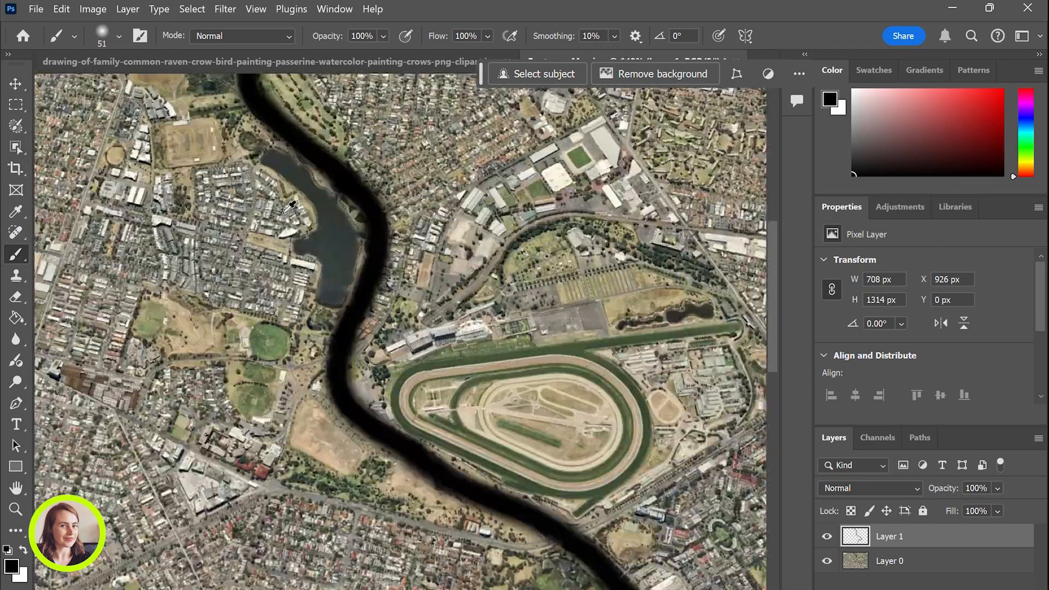
{"action": "mouse_move", "coordinate": [234, 136]}
{"action": "left_mouse_down"}
{"action": "mouse_move", "coordinate": [368, 285]}
{"action": "mouse_move", "coordinate": [347, 324]}
{"action": "mouse_move", "coordinate": [340, 262]}
{"action": "left_mouse_up"}
{"action": "left_click", "coordinate": [119, 38]}
{"action": "left_click_drag", "start_coordinate": [116, 89], "coordinate": [108, 89]}
{"action": "left_click_drag", "start_coordinate": [320, 276], "coordinate": [311, 305]}
Fill the oval racecourse with black on Layer 1, enlarging the brush to 70 px for its interior
{"action": "scroll", "coordinate": [339, 279], "scroll_direction": "down", "scroll_amount": 5, "text": "alt"}
{"action": "scroll", "coordinate": [448, 372], "scroll_direction": "up", "scroll_amount": 4, "text": "alt"}
{"action": "scroll", "coordinate": [448, 371], "scroll_direction": "up", "scroll_amount": 1, "text": "alt"}
{"action": "left_click_drag", "start_coordinate": [514, 471], "coordinate": [449, 372]}
{"action": "left_click", "coordinate": [119, 36]}
{"action": "left_click_drag", "start_coordinate": [109, 88], "coordinate": [128, 92]}
{"action": "mouse_move", "coordinate": [503, 485]}
{"action": "left_mouse_down"}
{"action": "mouse_move", "coordinate": [532, 476]}
{"action": "mouse_move", "coordinate": [607, 401]}
{"action": "mouse_move", "coordinate": [574, 293]}
{"action": "mouse_move", "coordinate": [265, 297]}
{"action": "mouse_move", "coordinate": [379, 291]}
{"action": "mouse_move", "coordinate": [347, 365]}
{"action": "mouse_move", "coordinate": [457, 452]}
{"action": "mouse_move", "coordinate": [394, 433]}
{"action": "mouse_move", "coordinate": [355, 407]}
{"action": "left_mouse_up"}
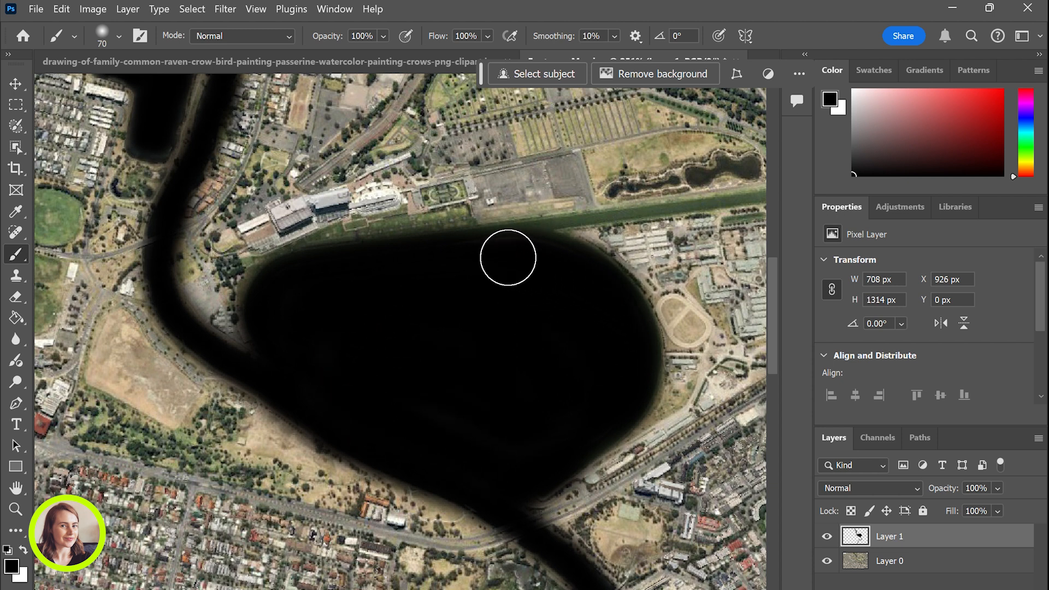
Fit the painted map in view and export it as a PNG using the quick export
{"action": "key", "text": "ctrl+0"}
{"action": "left_click", "coordinate": [31, 8]}
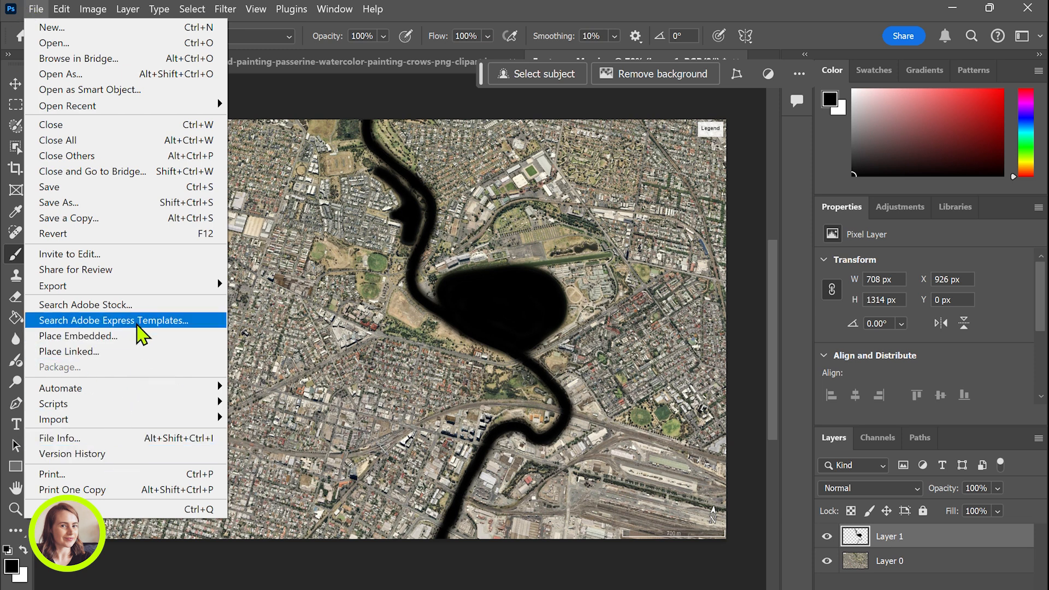
{"action": "mouse_move", "coordinate": [136, 285]}
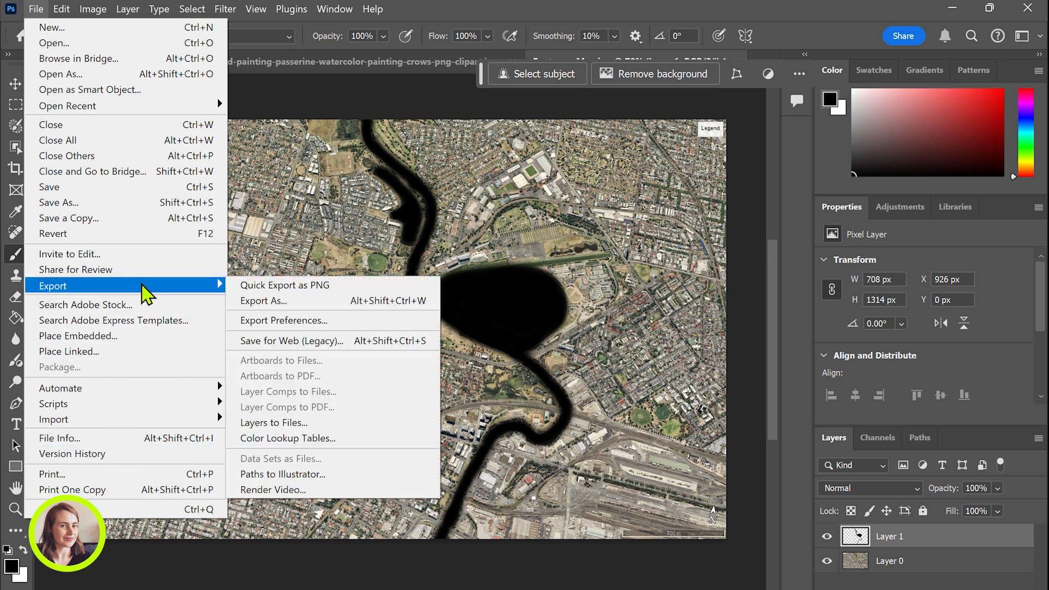
{"action": "left_click", "coordinate": [304, 287]}
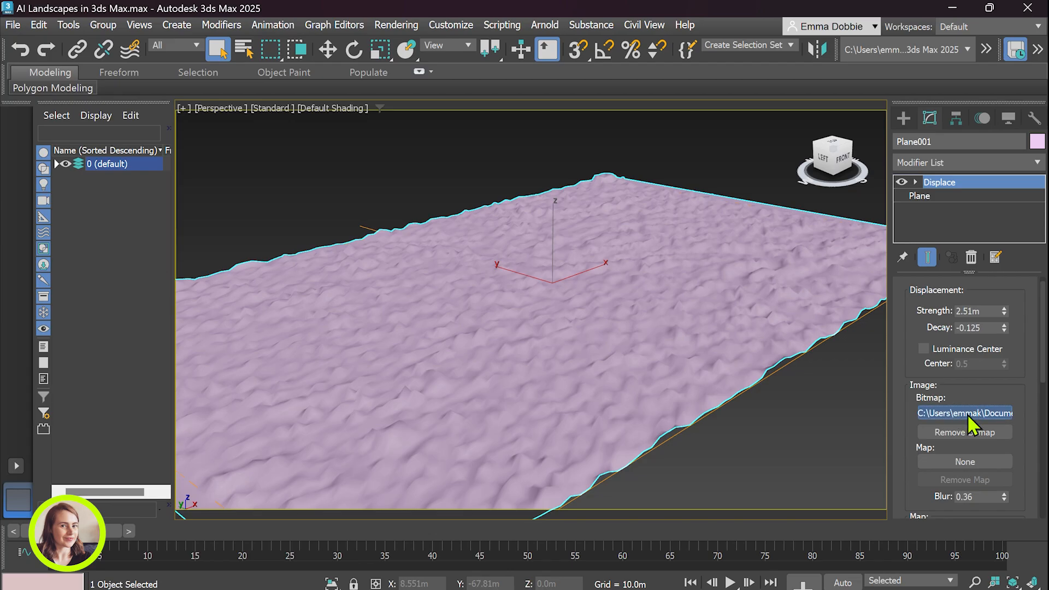
In 3ds Max, load Footscray Map.png as the displacement bitmap of the plane's Displace modifier
{"action": "left_click", "coordinate": [968, 414]}
{"action": "left_click", "coordinate": [284, 268]}
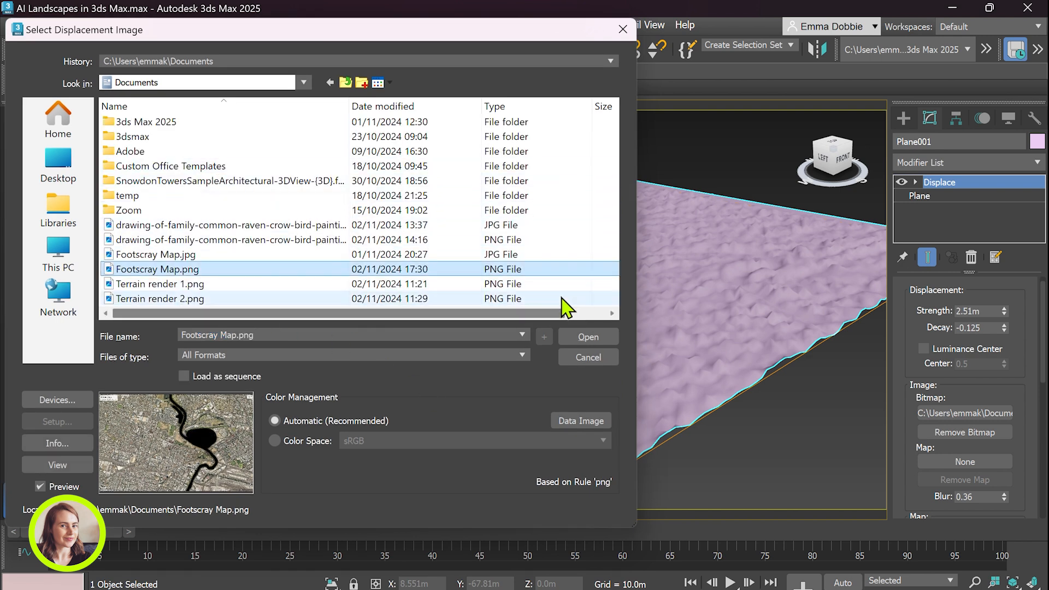
{"action": "left_click", "coordinate": [594, 336]}
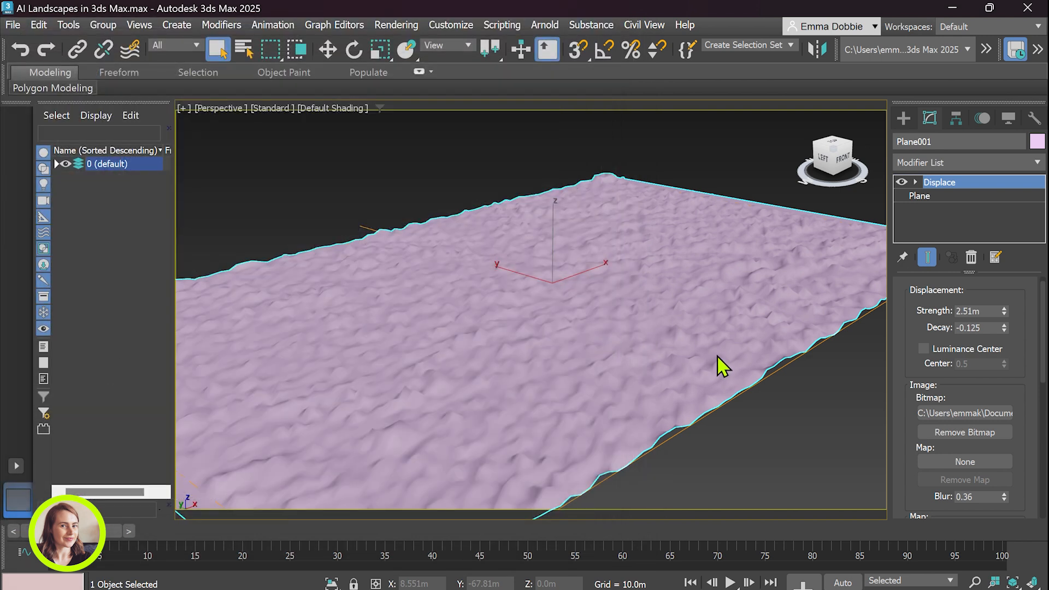
Set the Displace modifier's strength to 4.229 m and its blur to 1.11
{"action": "middle_click_drag", "start_coordinate": [562, 320], "coordinate": [543, 262], "text": "alt"}
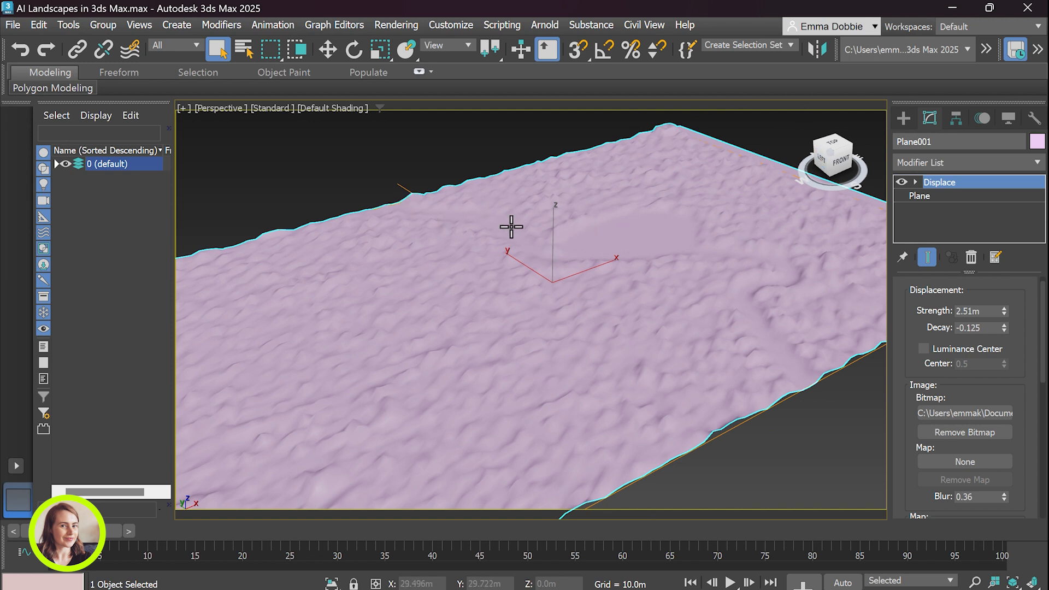
{"action": "left_click_drag", "start_coordinate": [832, 146], "coordinate": [833, 156]}
{"action": "middle_click_drag", "start_coordinate": [568, 343], "coordinate": [458, 391]}
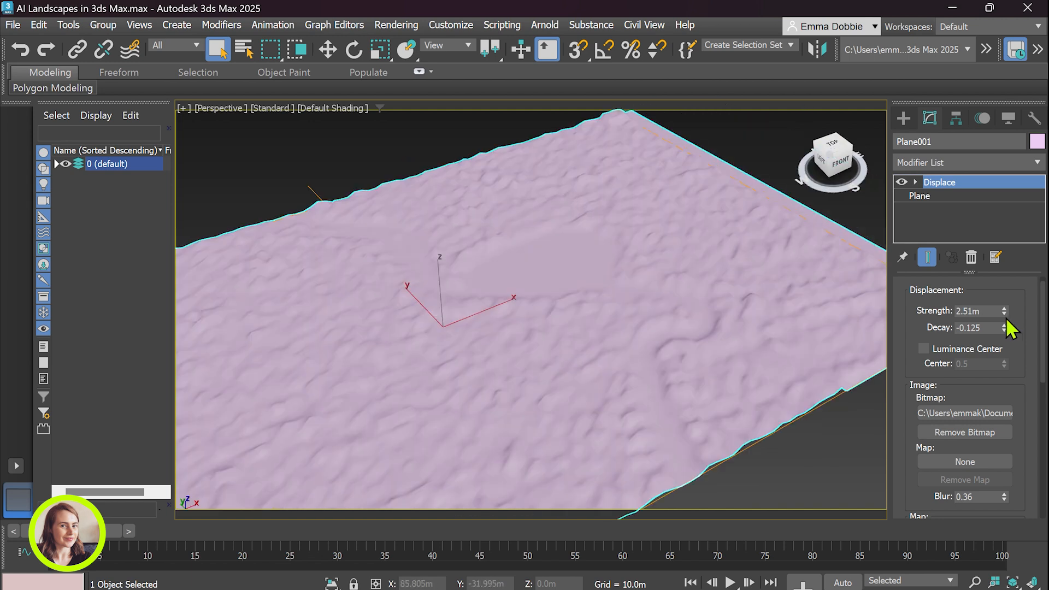
{"action": "mouse_move", "coordinate": [1004, 310]}
{"action": "left_mouse_down"}
{"action": "mouse_move", "coordinate": [1002, 276]}
{"action": "mouse_move", "coordinate": [1000, 319]}
{"action": "left_mouse_up"}
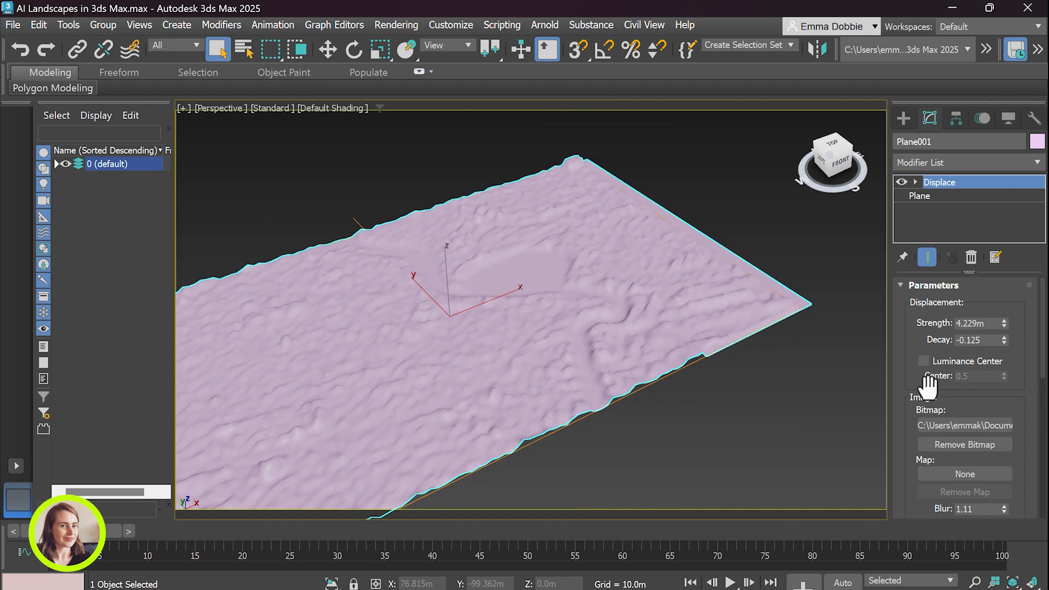
Set the base plane's length and width segments to 500 each
{"action": "left_click", "coordinate": [945, 196]}
{"action": "double_click", "coordinate": [1000, 348]}
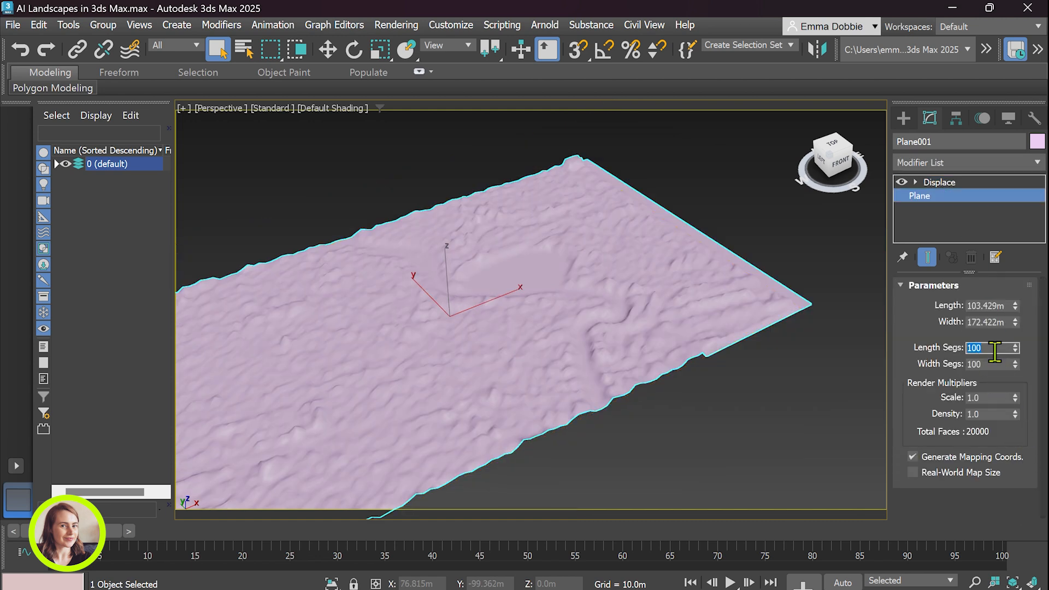
{"action": "type", "text": "500"}
{"action": "key", "text": "Tab"}
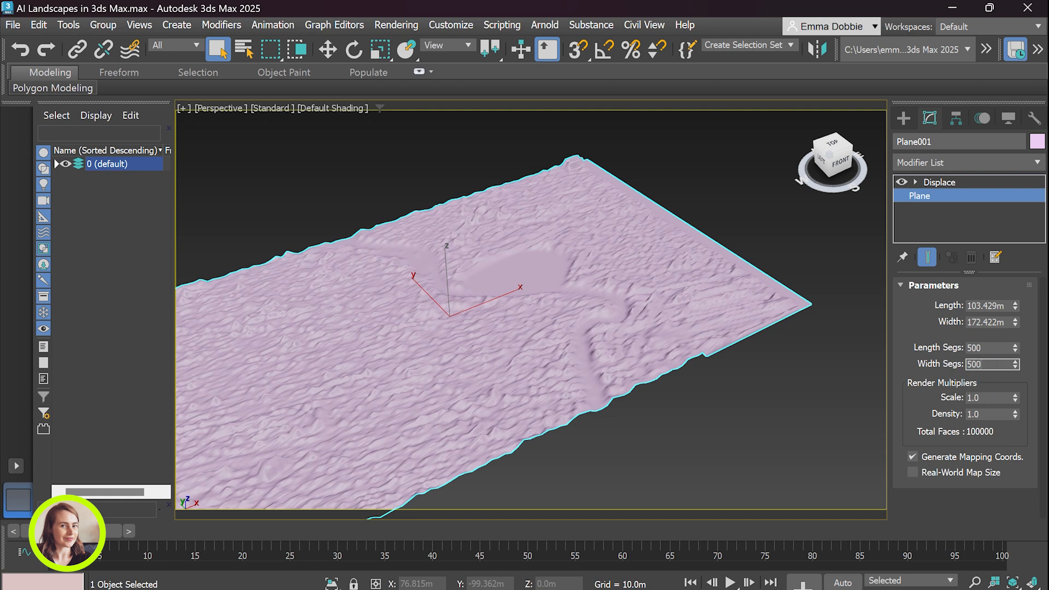
{"action": "key", "text": "Return"}
Set the plane's length and width segments to 1000 each and inspect the terrain detail around the river and racecourse
{"action": "double_click", "coordinate": [1001, 348]}
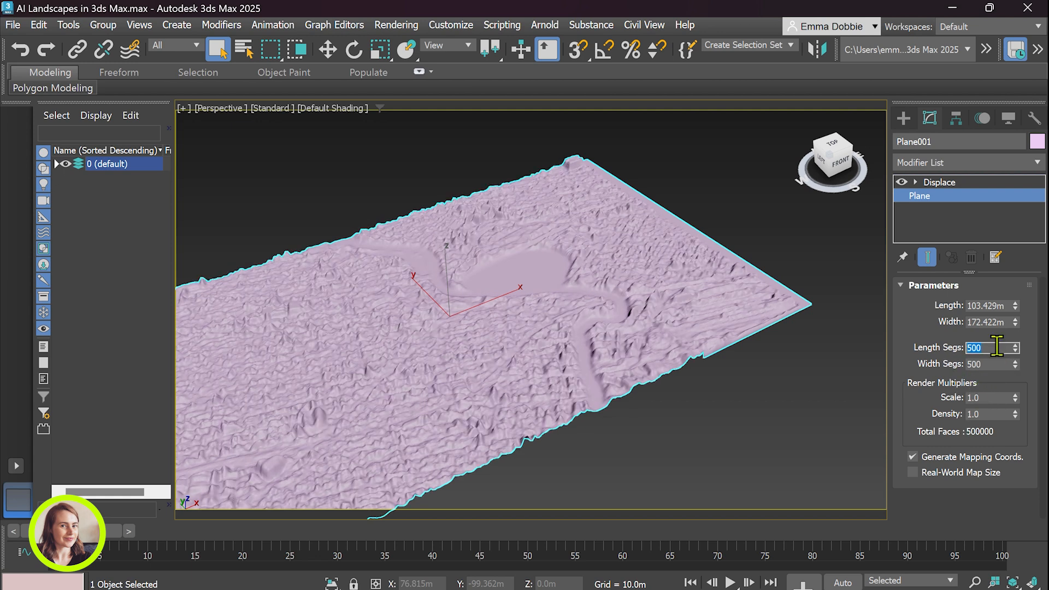
{"action": "left_click", "coordinate": [12, 24]}
{"action": "left_click", "coordinate": [900, 312]}
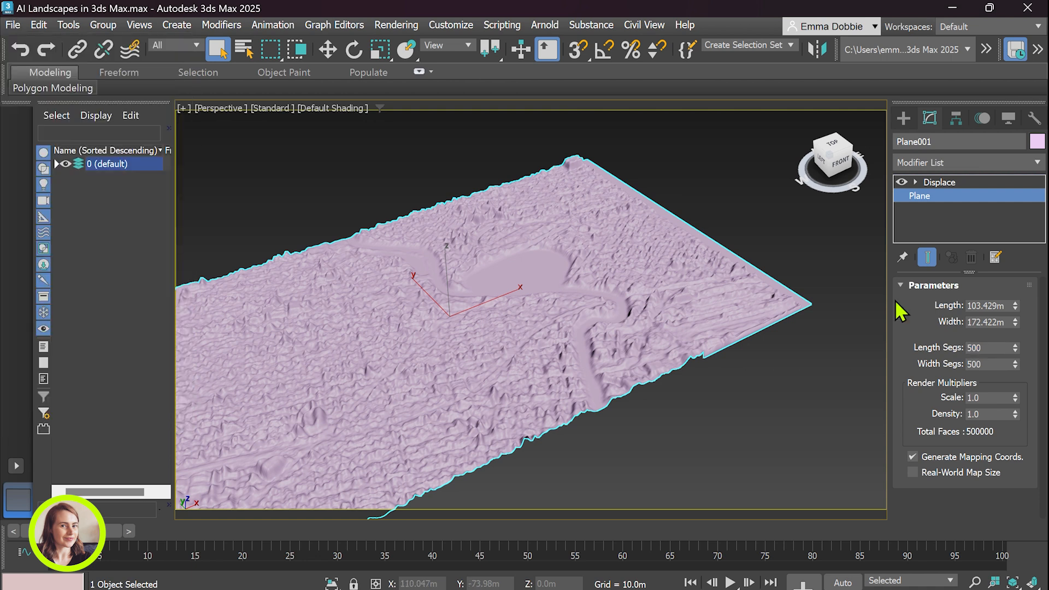
{"action": "double_click", "coordinate": [990, 348]}
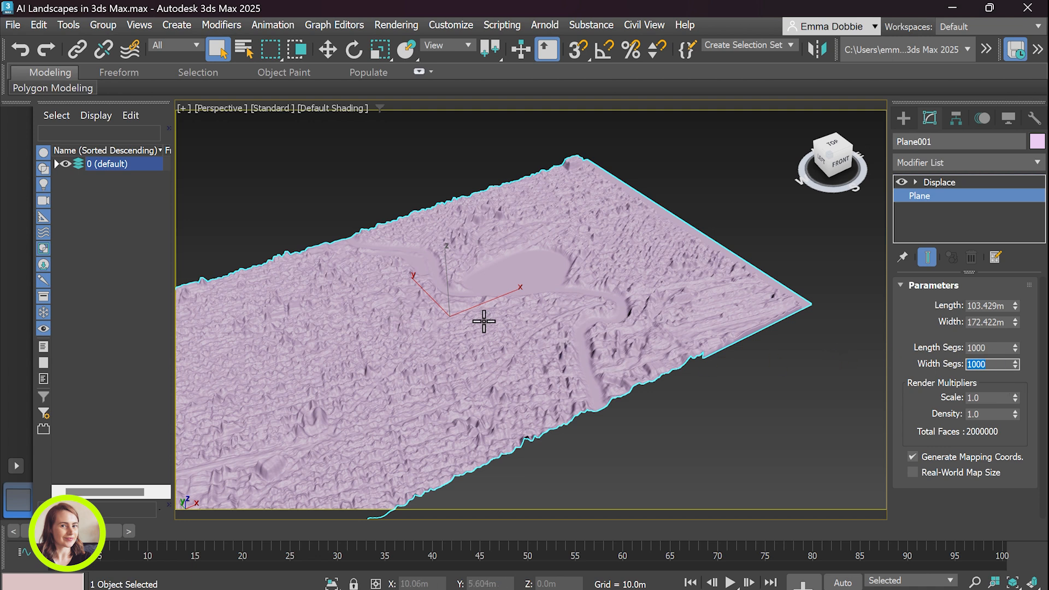
{"action": "scroll", "coordinate": [483, 321], "scroll_direction": "up", "scroll_amount": 2}
{"action": "scroll", "coordinate": [466, 322], "scroll_direction": "up", "scroll_amount": 2}
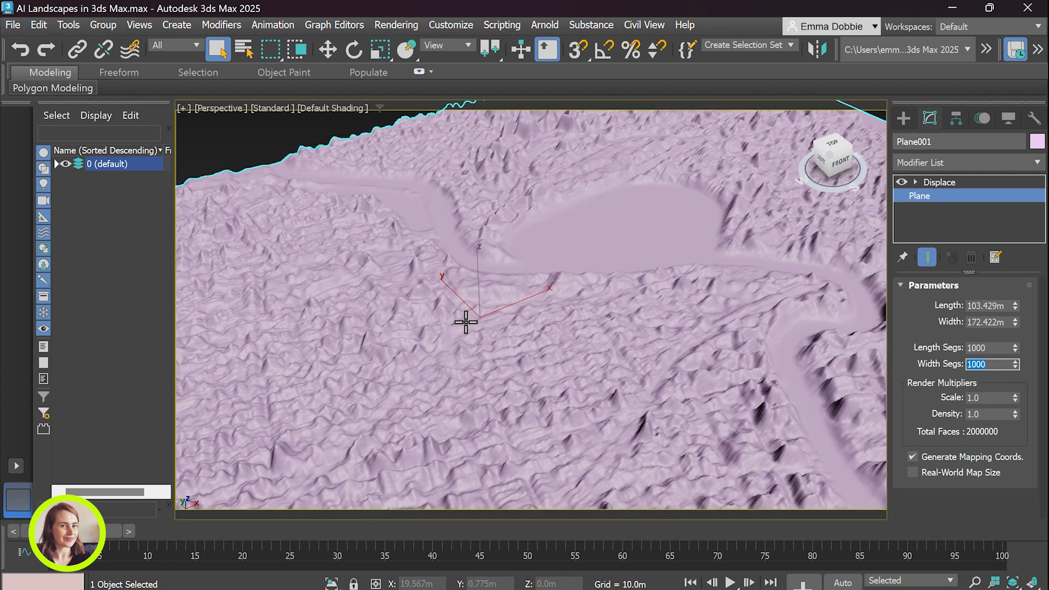
{"action": "scroll", "coordinate": [483, 322], "scroll_direction": "up", "scroll_amount": 2}
{"action": "scroll", "coordinate": [503, 328], "scroll_direction": "down", "scroll_amount": 4}
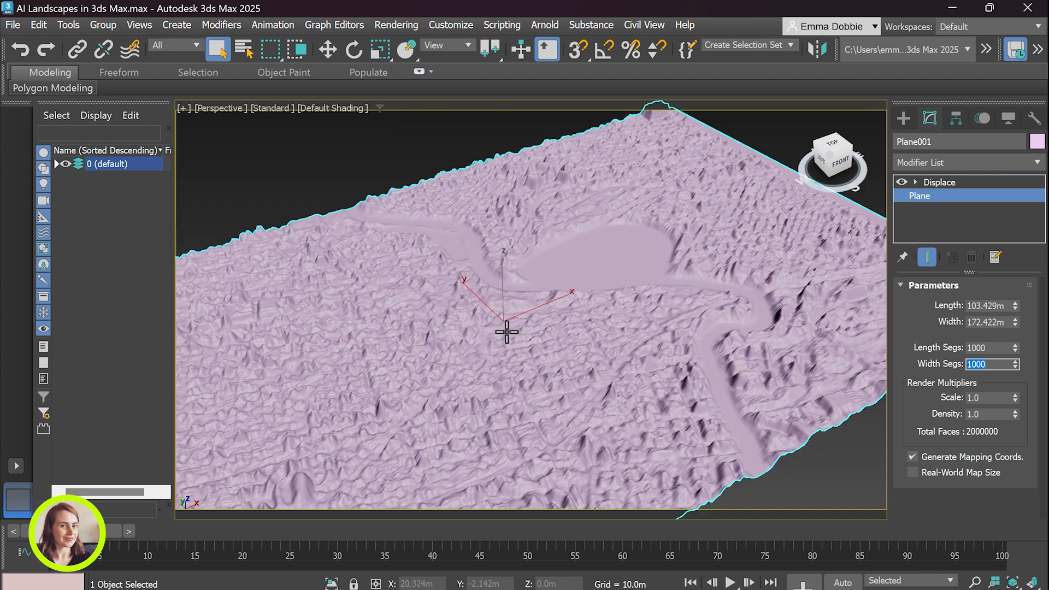
{"action": "scroll", "coordinate": [545, 352], "scroll_direction": "down", "scroll_amount": 2}
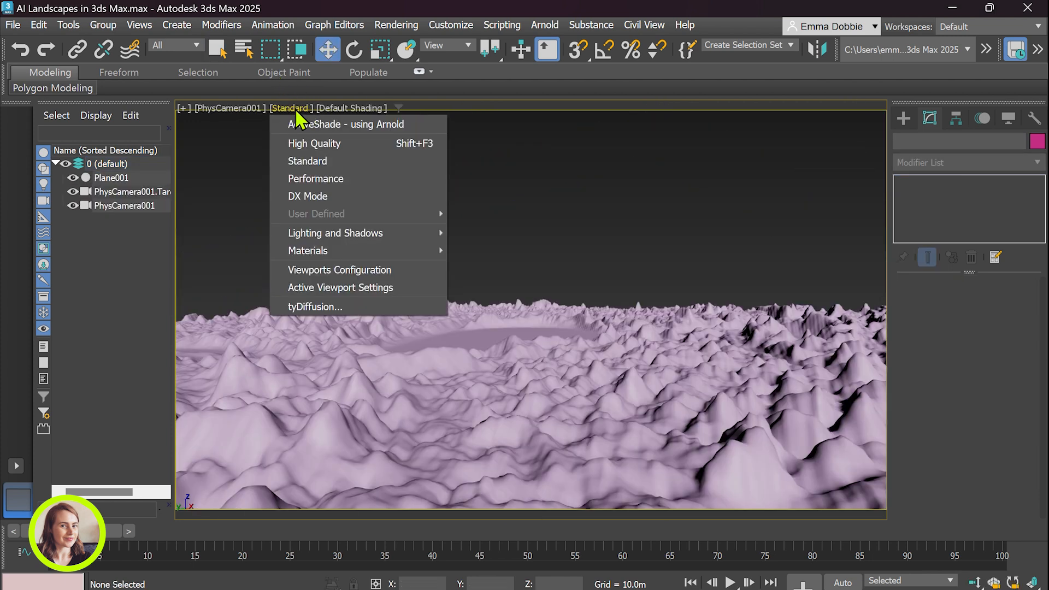
Generate a tyDiffusion image of the PhysCamera001 view with the sponge city prompt and save it as a PNG in Documents
{"action": "left_click", "coordinate": [298, 109]}
{"action": "left_click", "coordinate": [297, 110]}
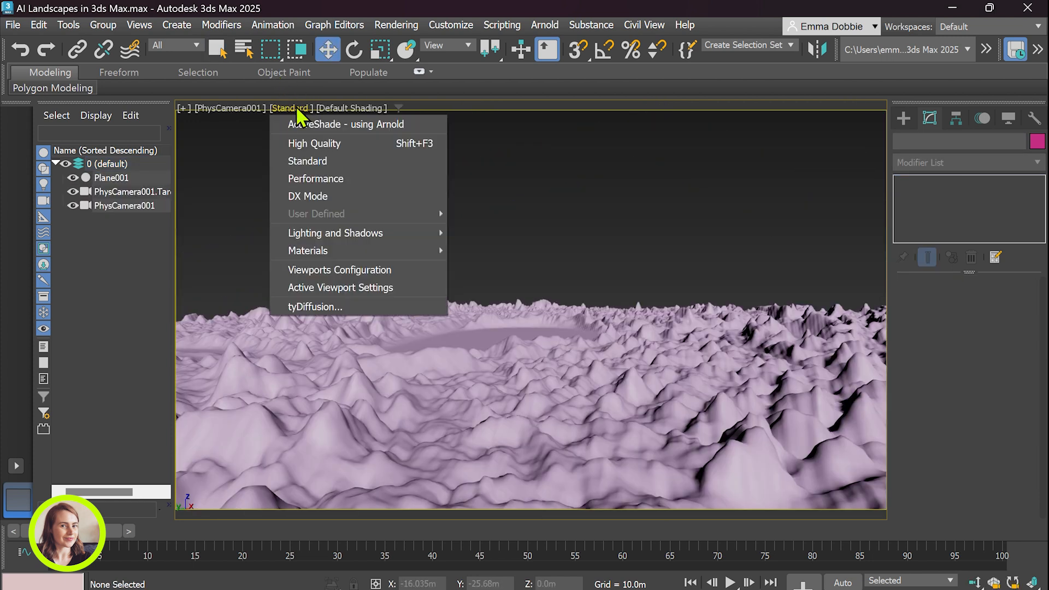
{"action": "left_click", "coordinate": [327, 308]}
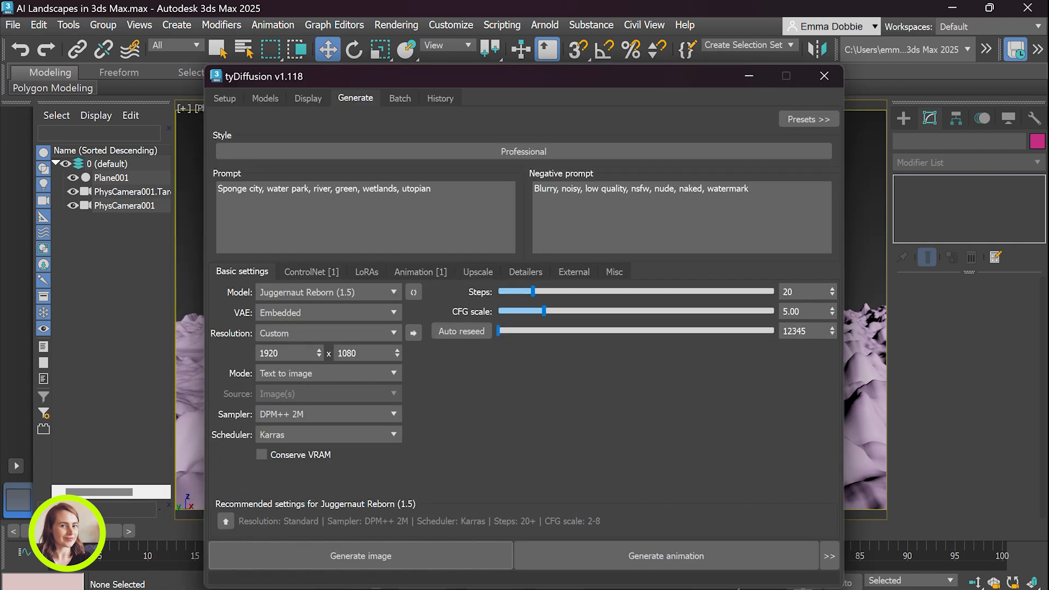
{"action": "left_click_drag", "start_coordinate": [508, 79], "coordinate": [326, 60]}
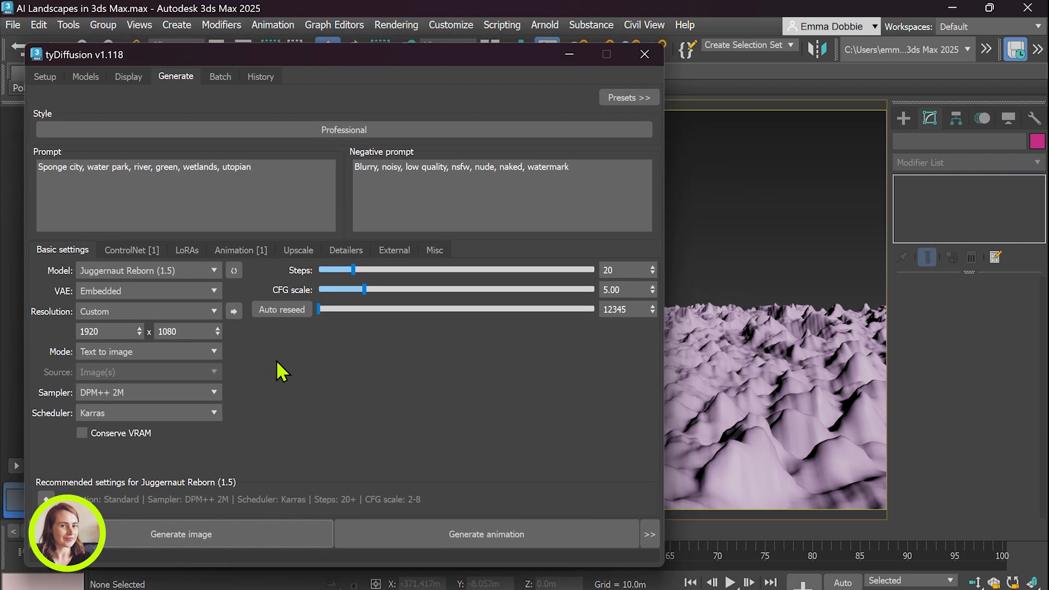
{"action": "left_click", "coordinate": [202, 542]}
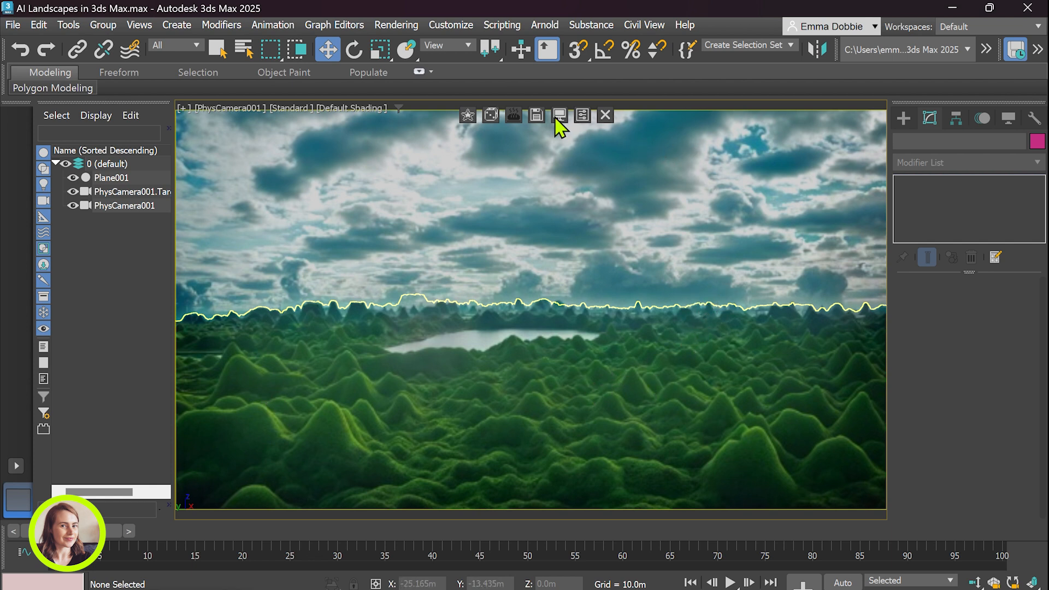
{"action": "left_click", "coordinate": [537, 116]}
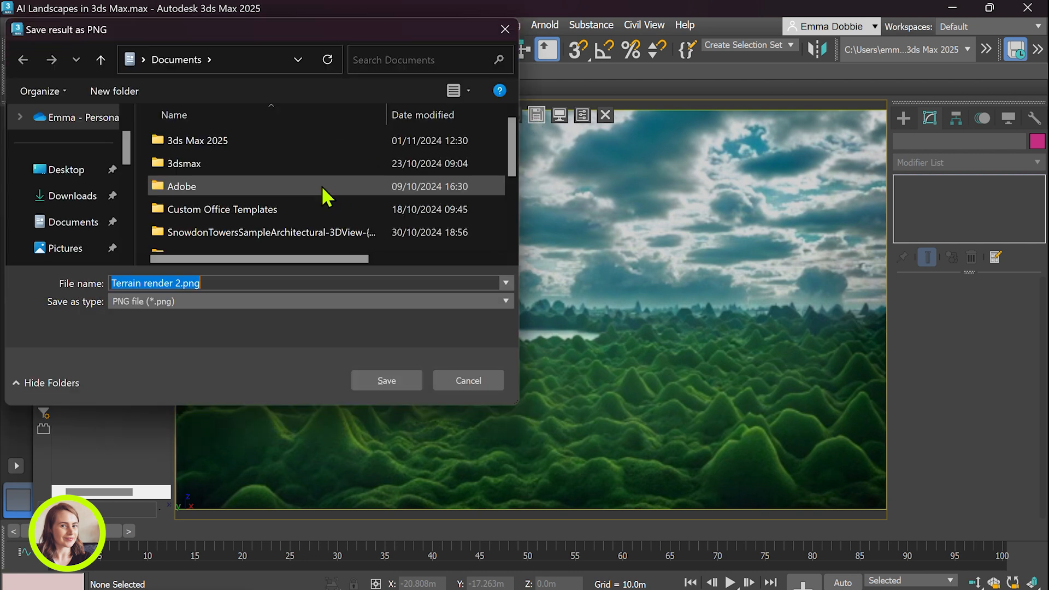
{"action": "left_click", "coordinate": [386, 381]}
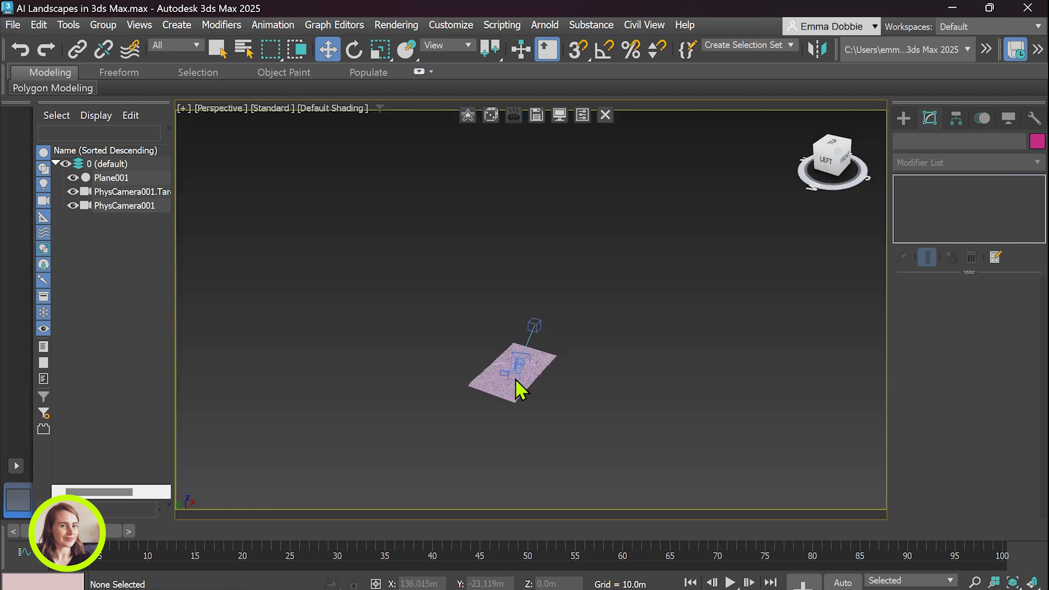
Frame the terrain in the perspective view, change the tyDiffusion style to the 3D Model art style, and generate an image
{"action": "scroll", "coordinate": [492, 378], "scroll_direction": "up", "scroll_amount": 9}
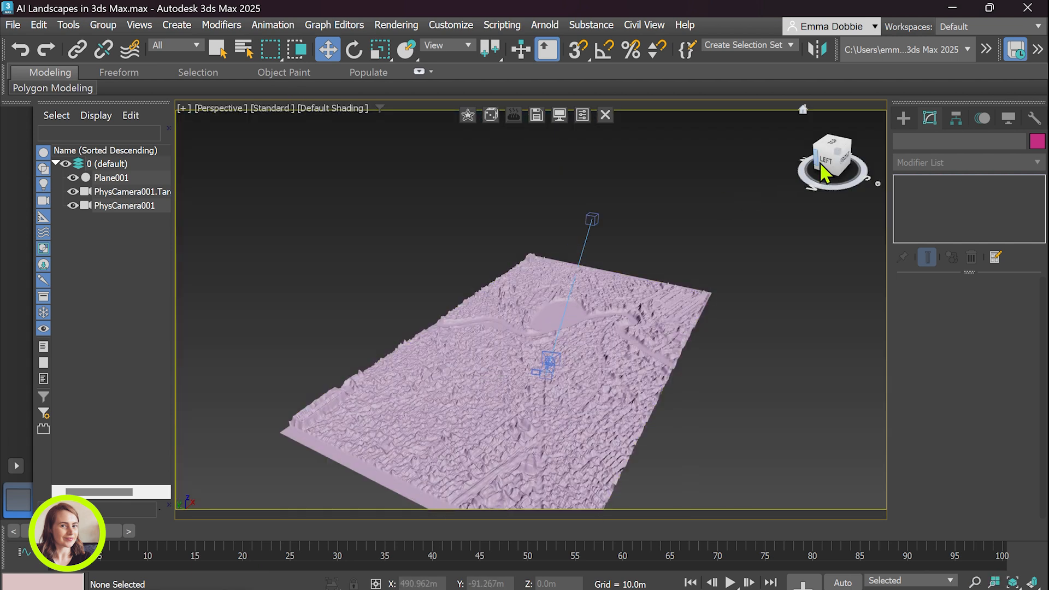
{"action": "left_click_drag", "start_coordinate": [833, 159], "coordinate": [811, 161]}
{"action": "scroll", "coordinate": [546, 378], "scroll_direction": "up", "scroll_amount": 6}
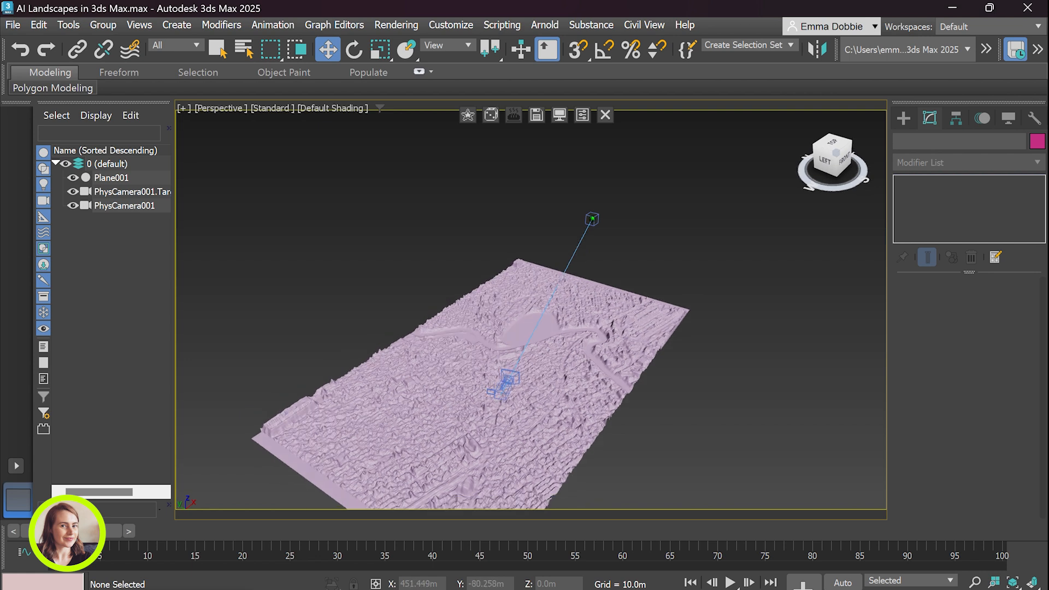
{"action": "left_click", "coordinate": [509, 375]}
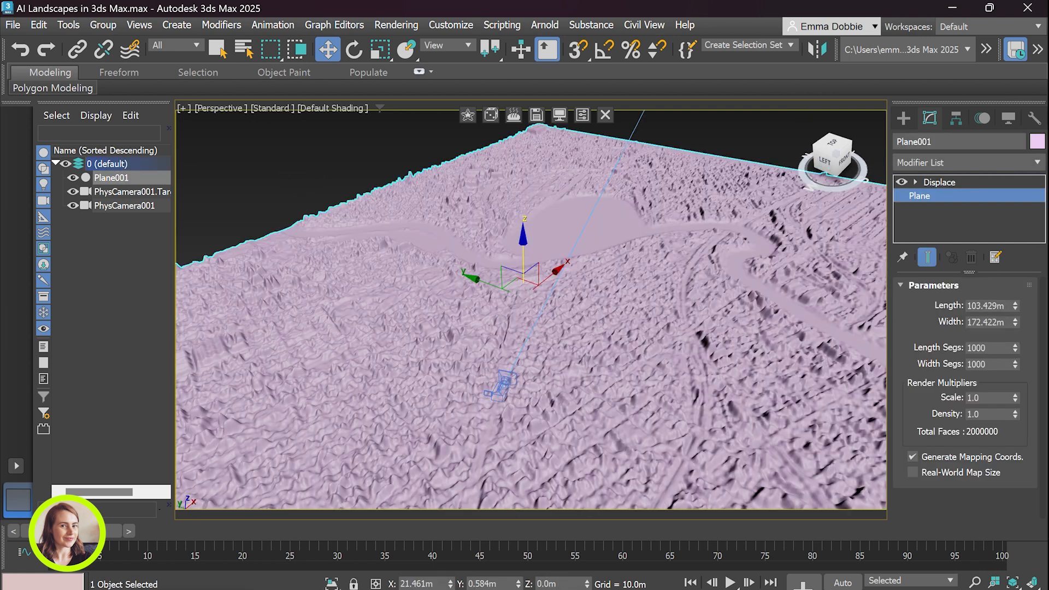
{"action": "key", "text": "alt+Tab"}
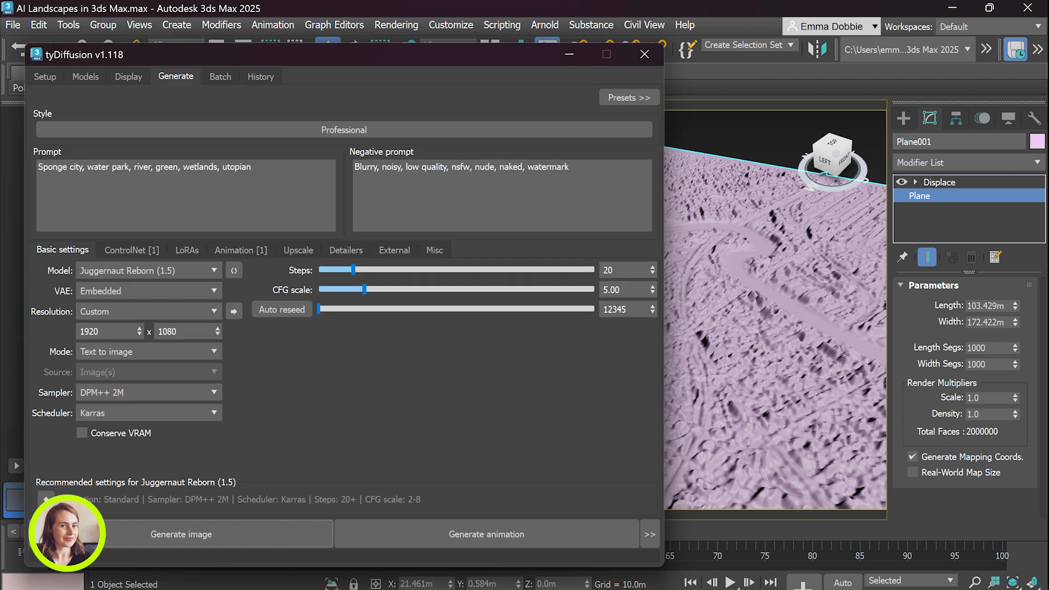
{"action": "left_click", "coordinate": [422, 132]}
{"action": "mouse_move", "coordinate": [457, 140]}
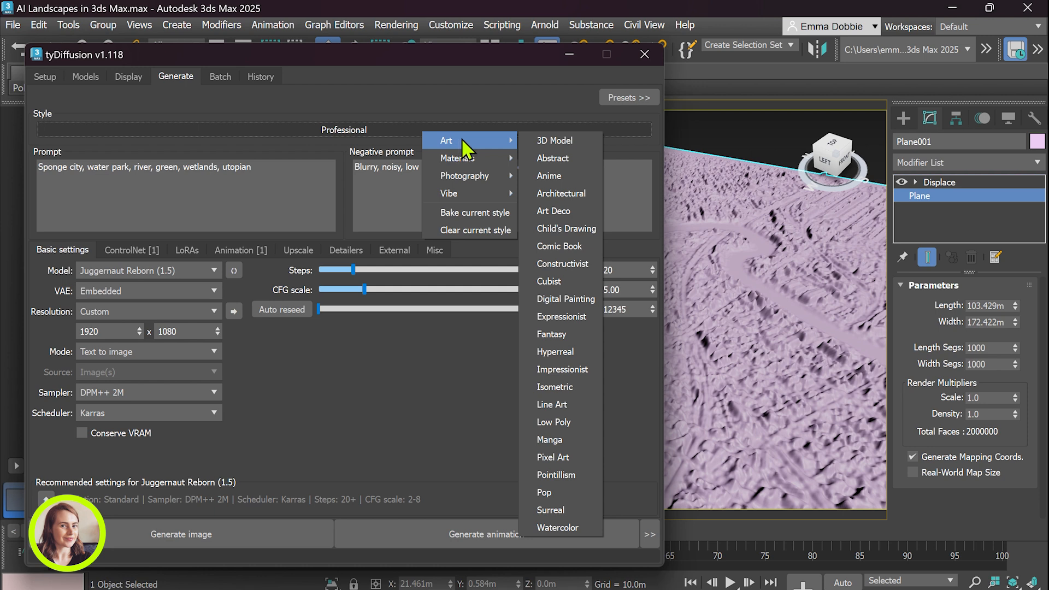
{"action": "left_click", "coordinate": [555, 141]}
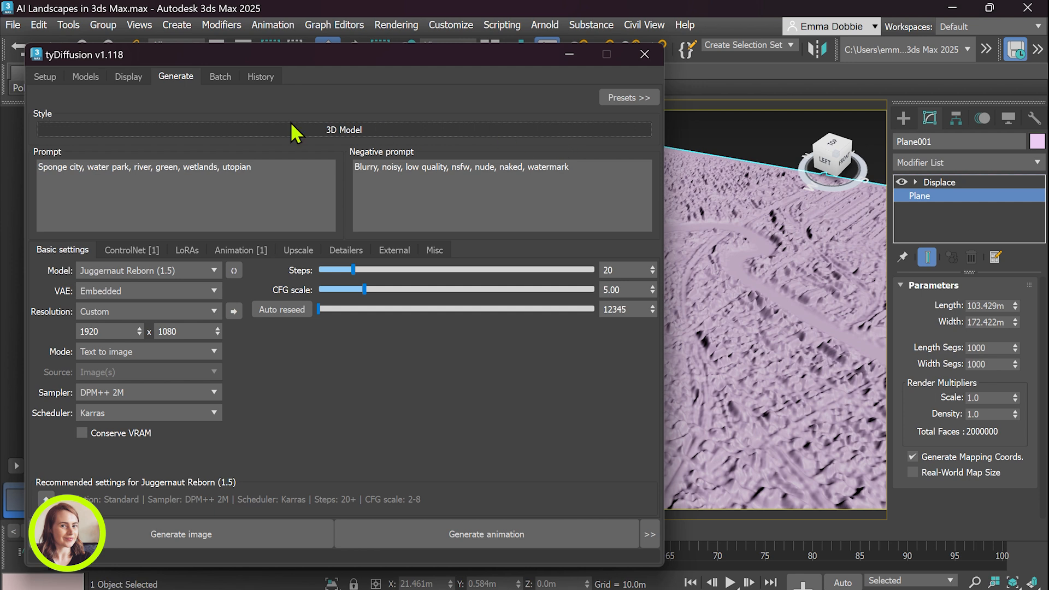
{"action": "left_click", "coordinate": [209, 536]}
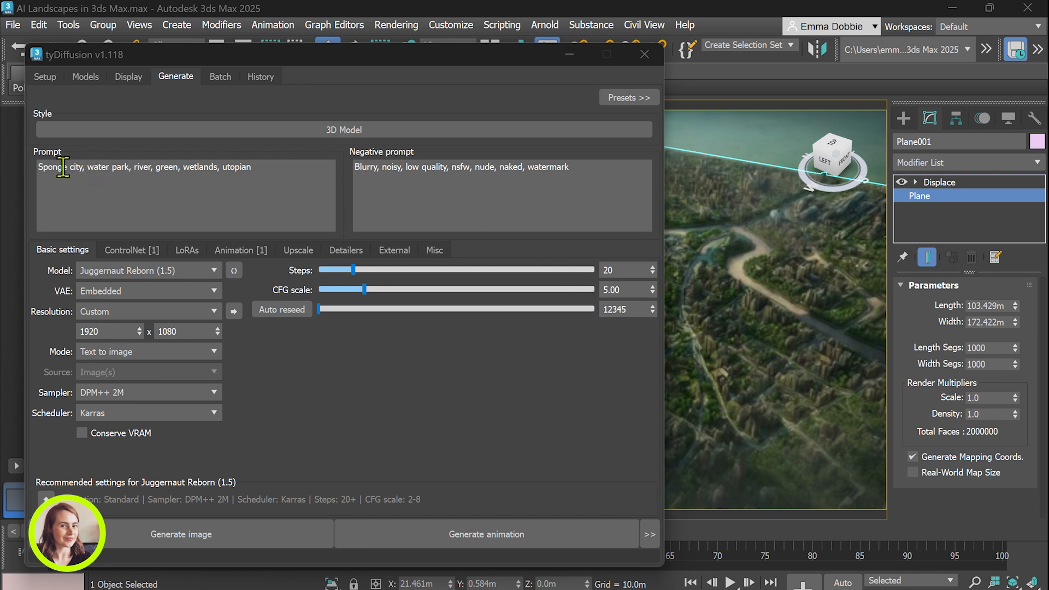
Try other seed values for the tyDiffusion image and minimise its window to adjust the terrain view
{"action": "type", "text": "n"}
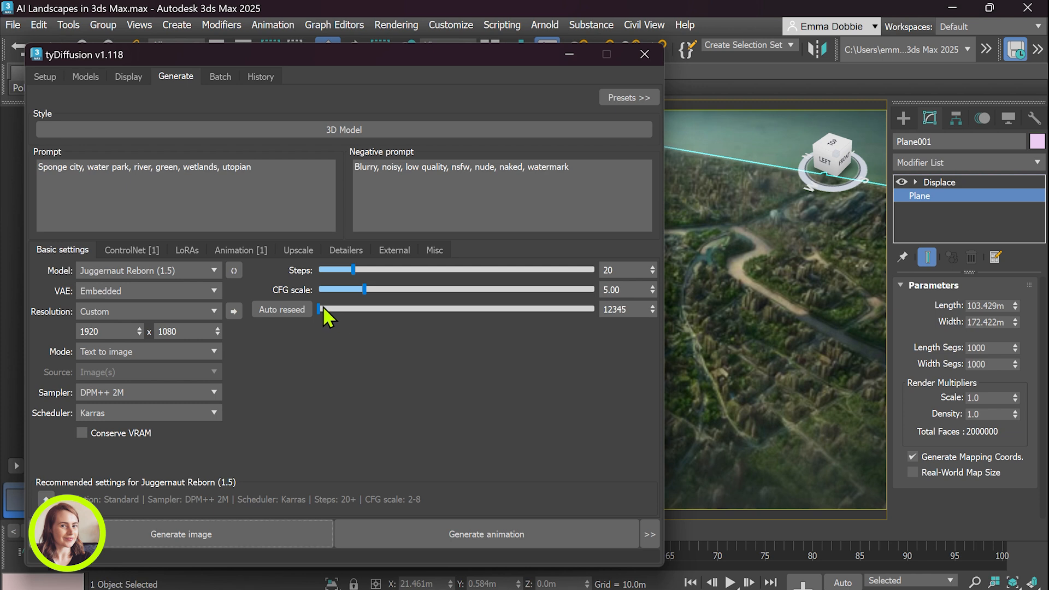
{"action": "left_click_drag", "start_coordinate": [318, 310], "coordinate": [463, 312]}
{"action": "left_click_drag", "start_coordinate": [593, 307], "coordinate": [534, 308]}
{"action": "left_click", "coordinate": [569, 54]}
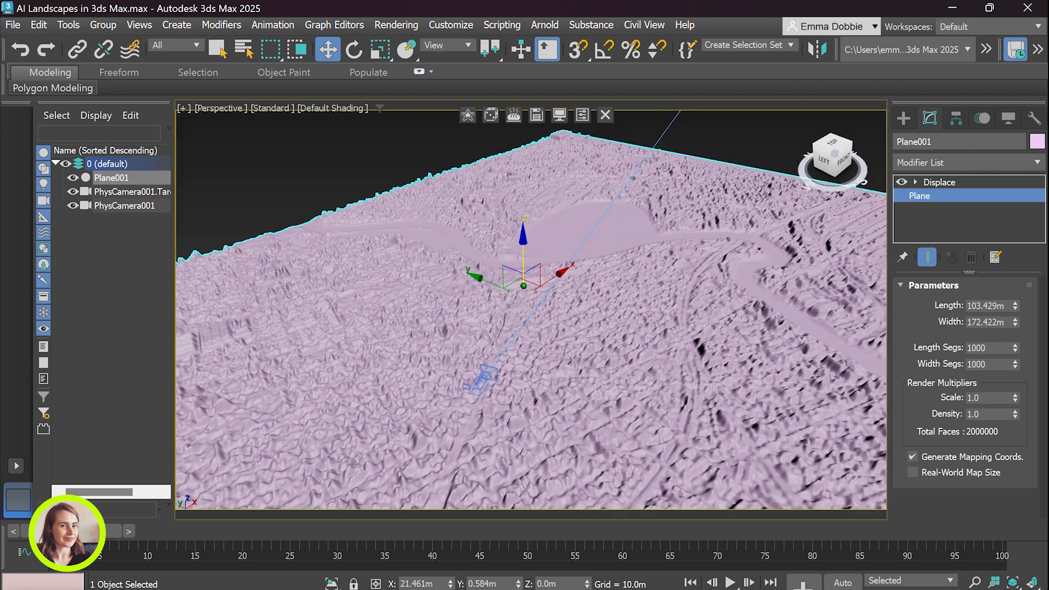
{"action": "left_click_drag", "start_coordinate": [834, 154], "coordinate": [834, 160]}
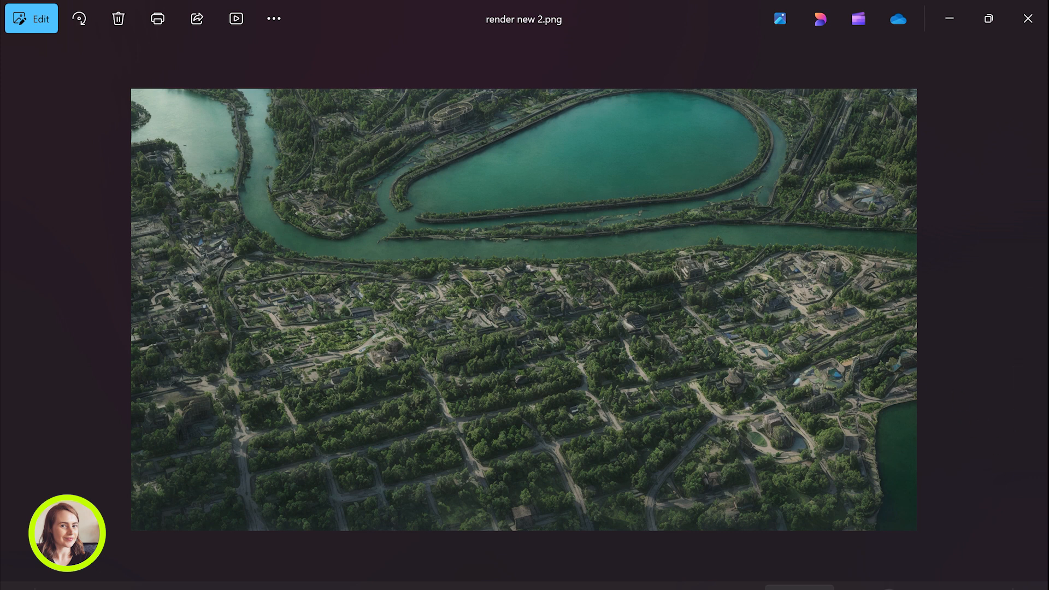
Switch from the render new 2.png preview back to the 3ds Max scene with the tyDiffusion window
{"action": "mouse_move", "coordinate": [267, 589]}
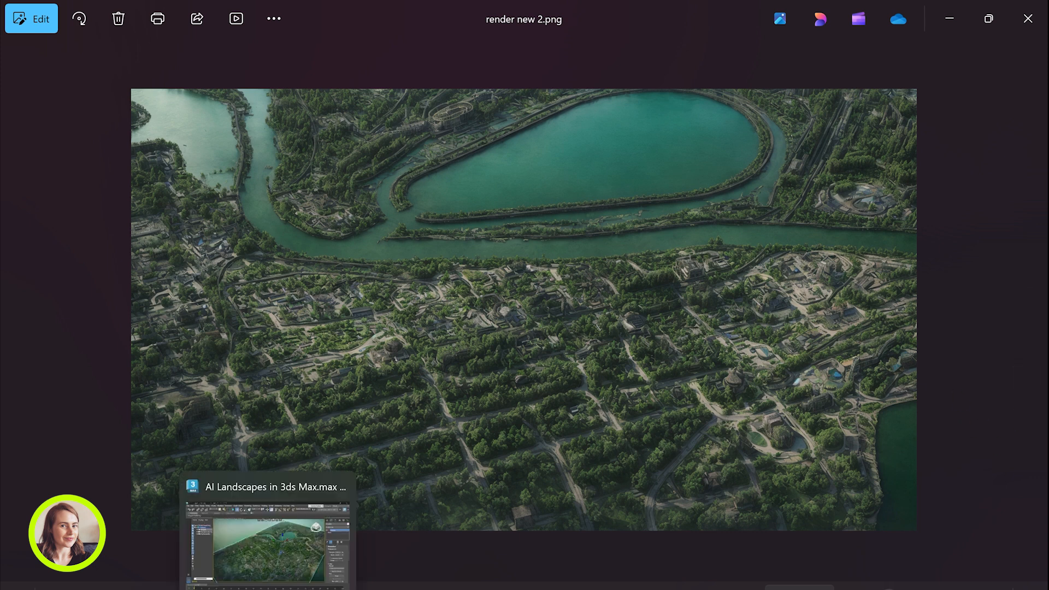
{"action": "left_click", "coordinate": [274, 566]}
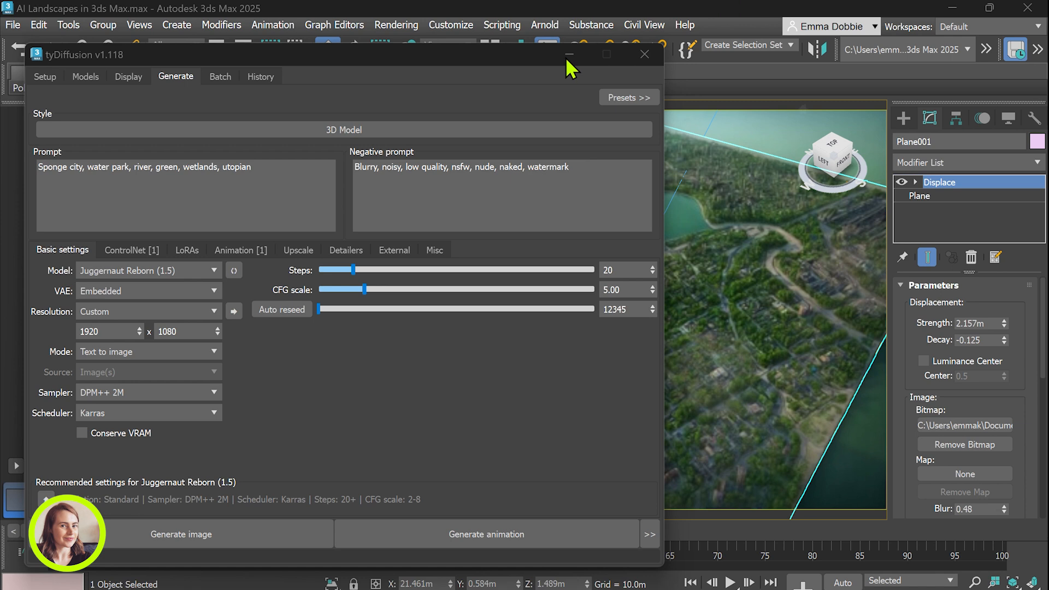
{"action": "left_click", "coordinate": [720, 7]}
{"action": "left_click", "coordinate": [268, 589]}
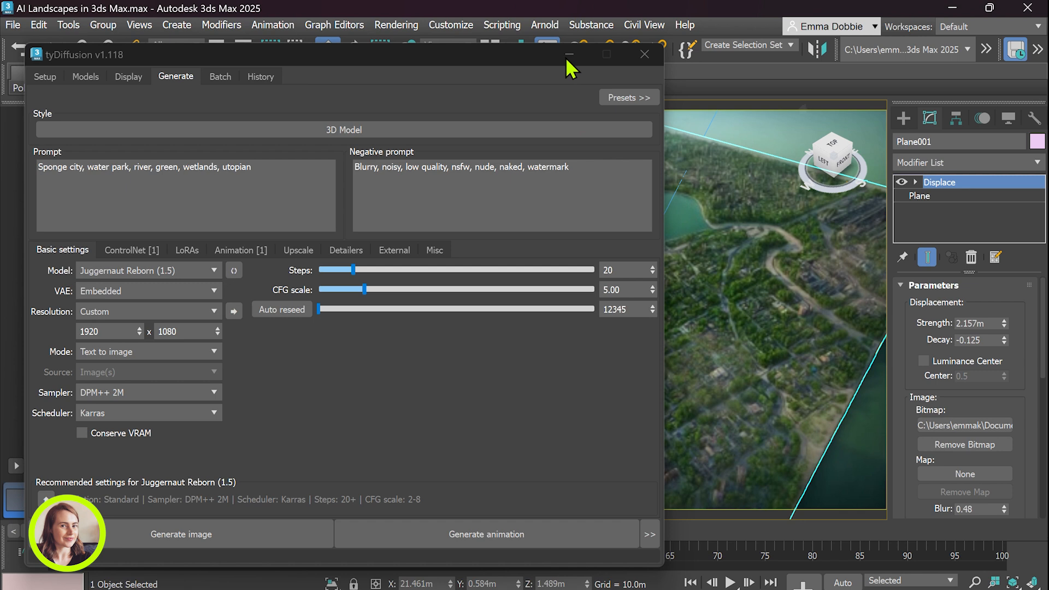
Reframe the perspective view closer to the terrain, generate a new image with the sponge city prompt, and clear the tyDiffusion window from the result
{"action": "left_click", "coordinate": [569, 60]}
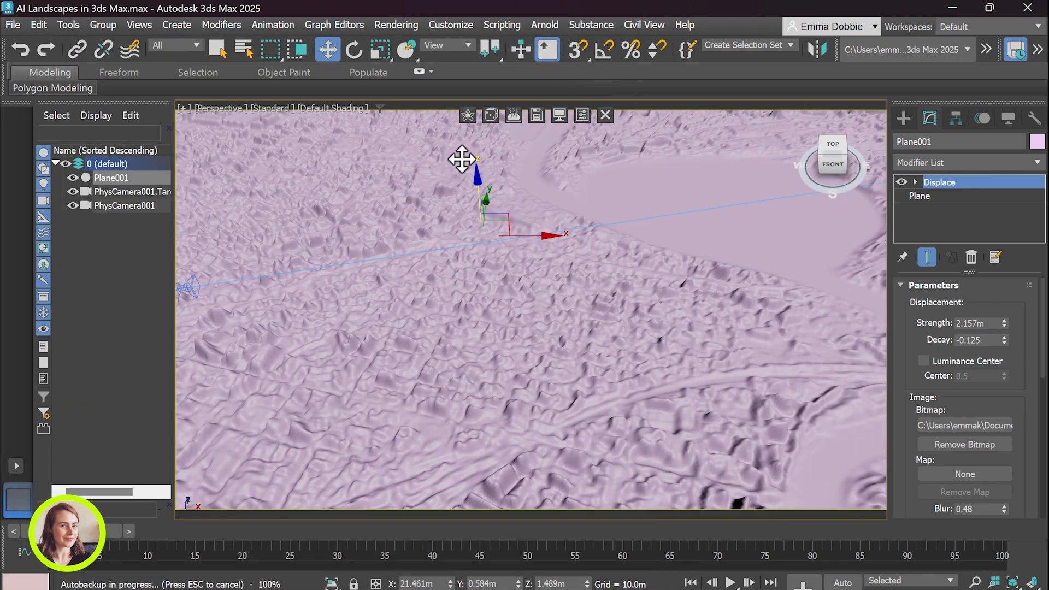
{"action": "left_click", "coordinate": [221, 108]}
{"action": "left_click", "coordinate": [261, 152]}
{"action": "left_click", "coordinate": [222, 108]}
{"action": "left_click", "coordinate": [217, 538]}
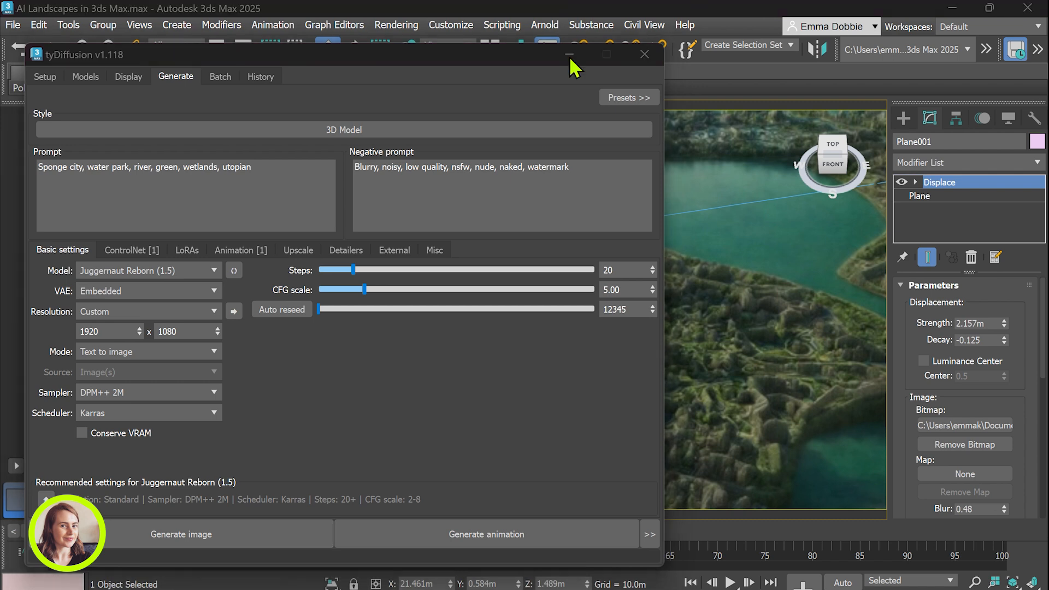
{"action": "left_click_drag", "start_coordinate": [527, 68], "coordinate": [512, 127]}
{"action": "left_click", "coordinate": [556, 114]}
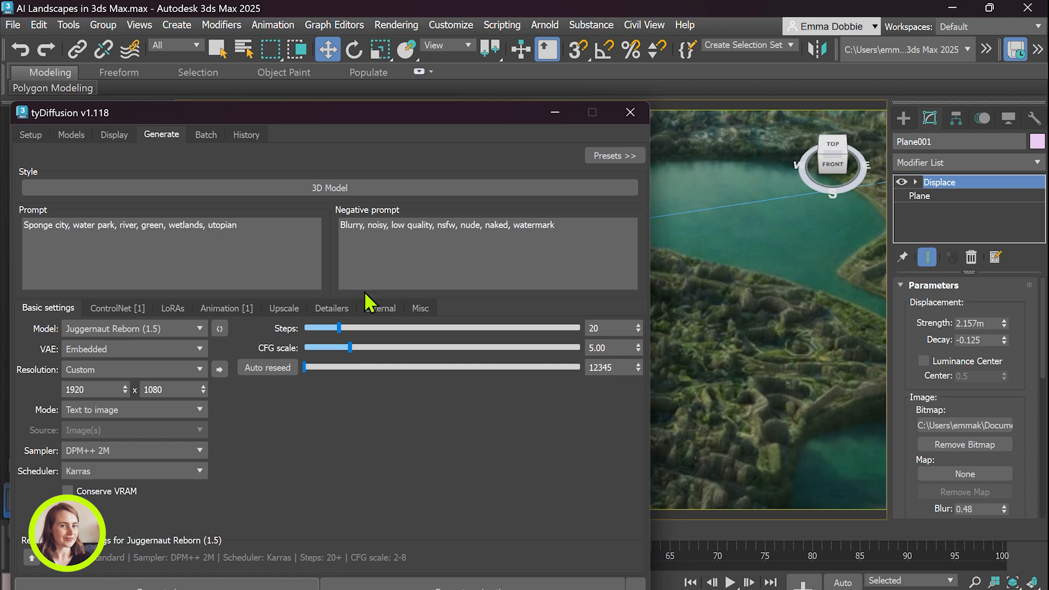
Replace "Sponge city," at the start of the tyDiffusion prompt with "Dry, distopian, unruly, desert"
{"action": "left_click_drag", "start_coordinate": [444, 121], "coordinate": [512, 101]}
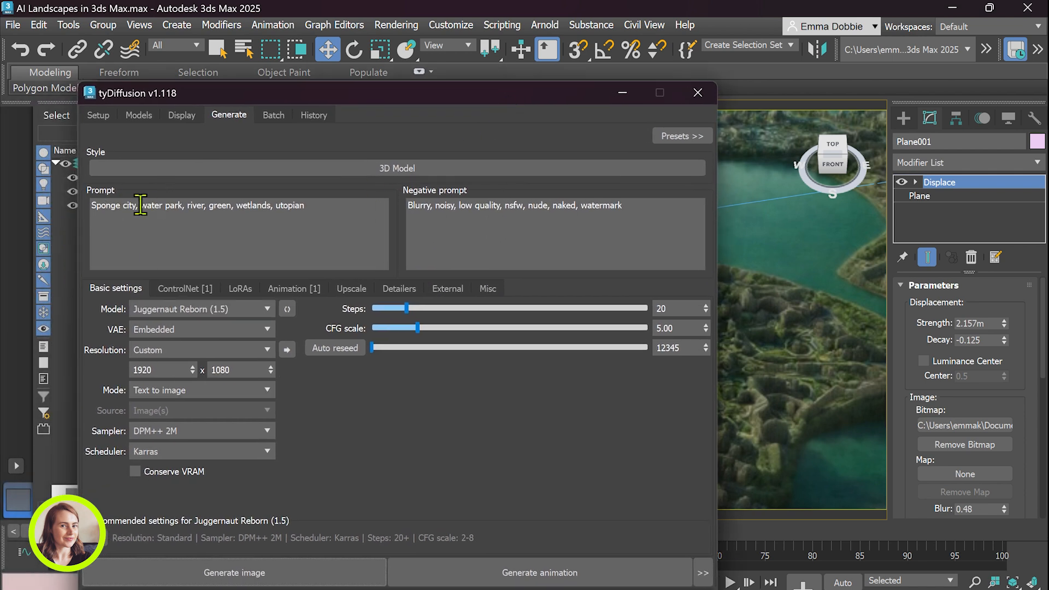
{"action": "left_click_drag", "start_coordinate": [137, 206], "coordinate": [80, 209]}
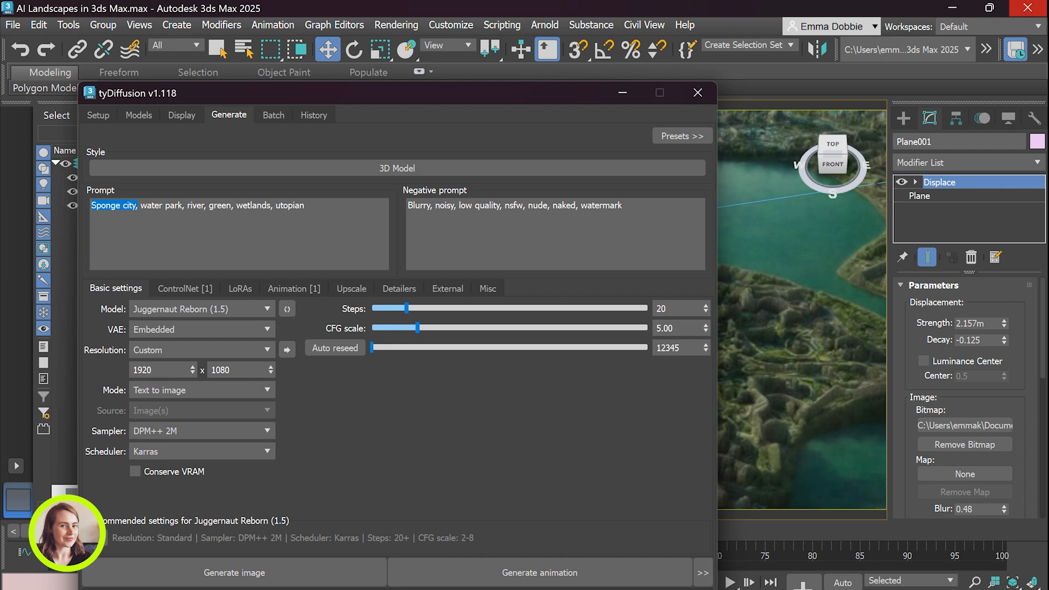
{"action": "type", "text": "Dry"}
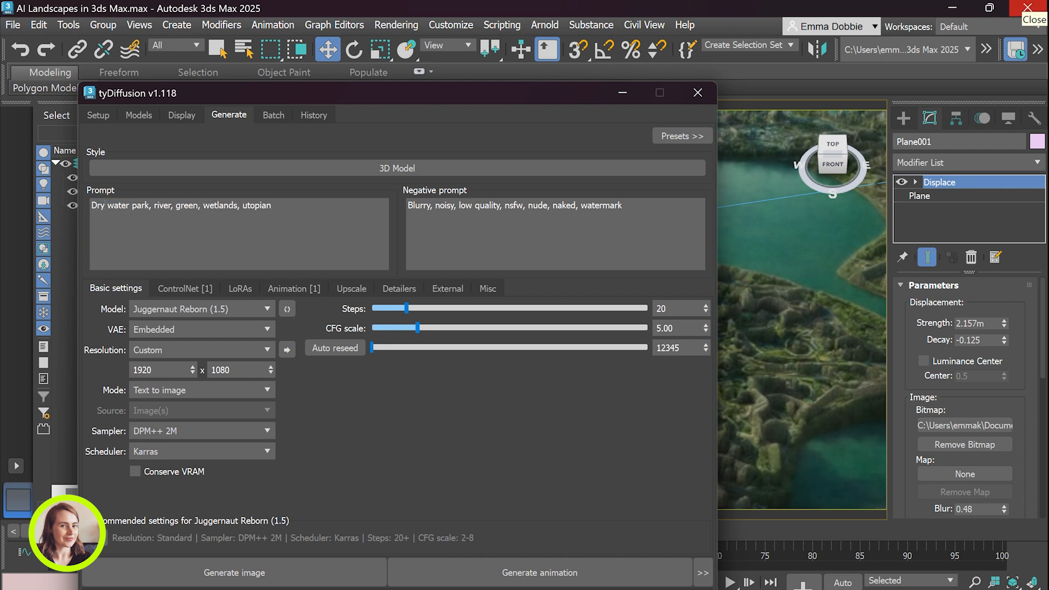
{"action": "type", "text": ","}
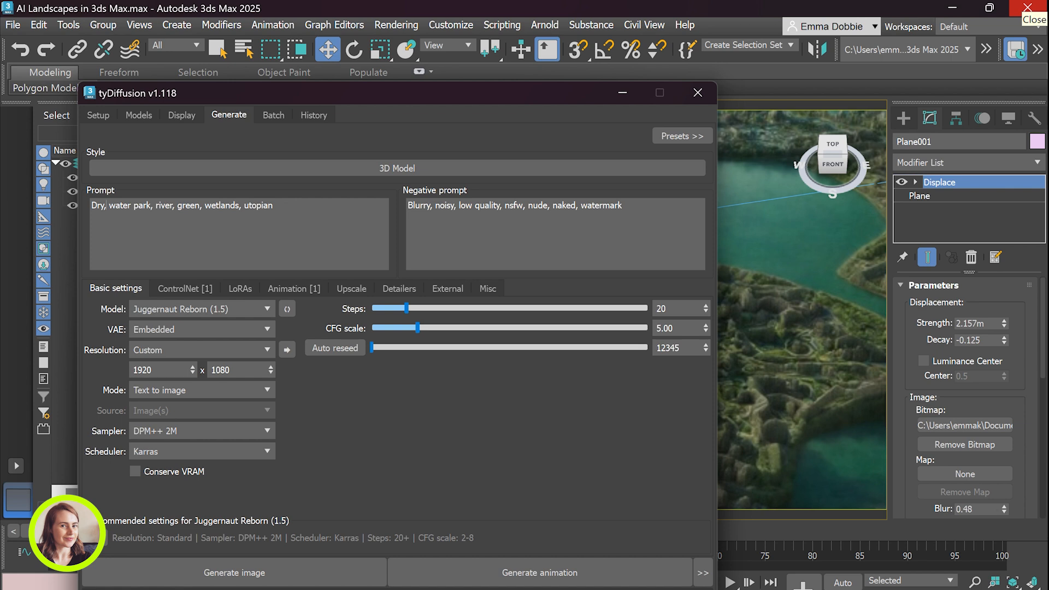
{"action": "type", "text": " distopian, "}
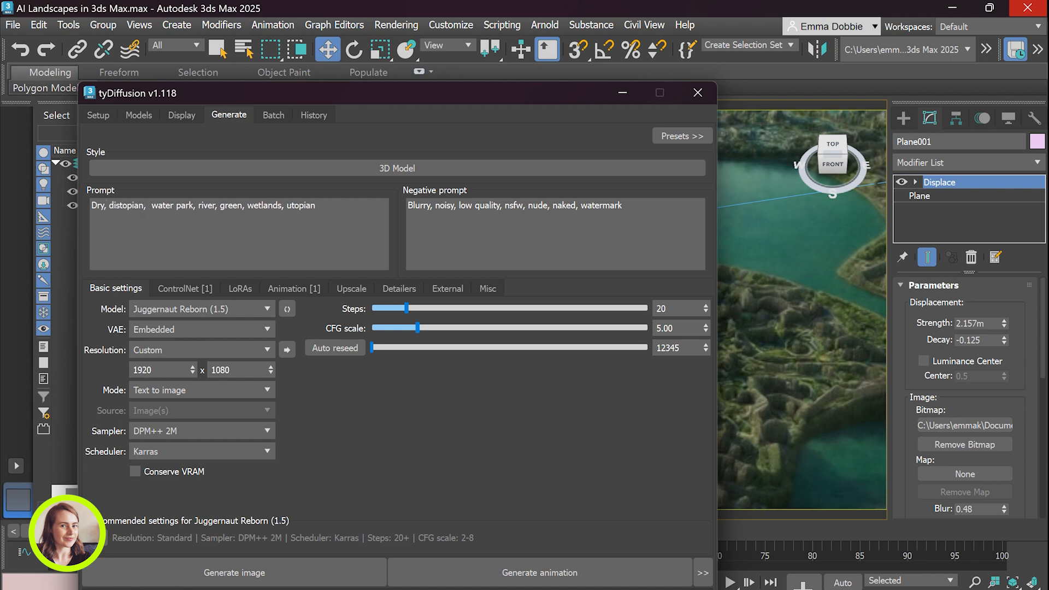
{"action": "type", "text": "unruly"}
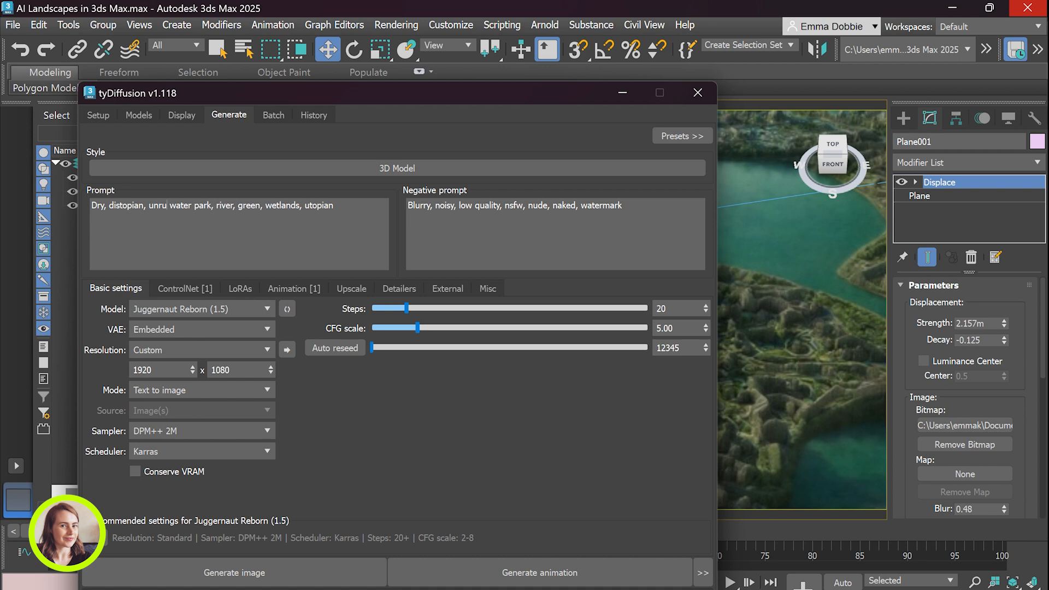
{"action": "type", "text": ", dessert"}
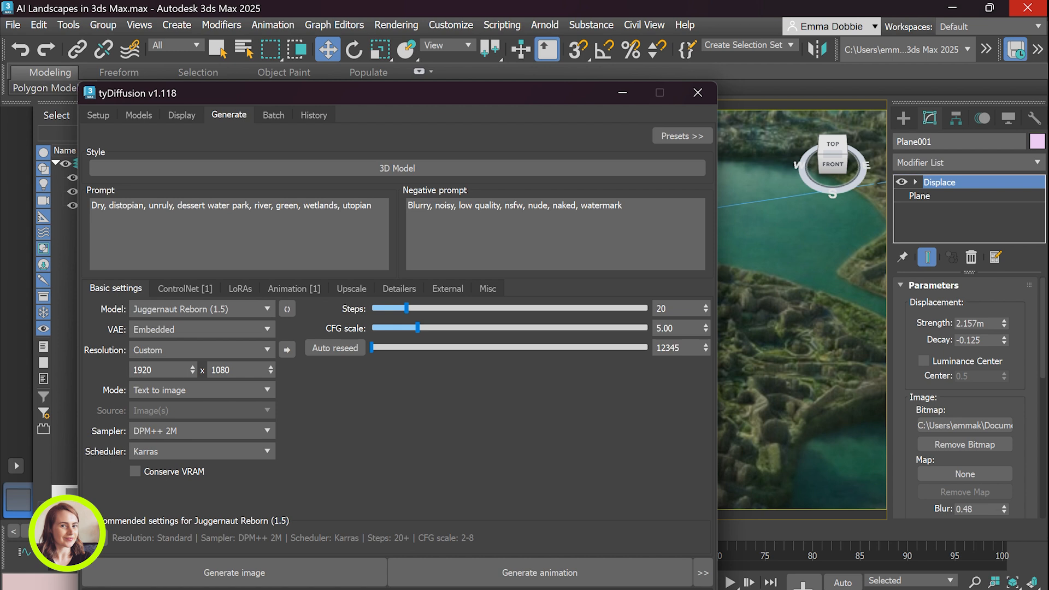
{"action": "key", "text": "BackSpace"}
{"action": "key", "text": "BackSpace"}
{"action": "key", "text": "BackSpace"}
{"action": "key", "text": "BackSpace"}
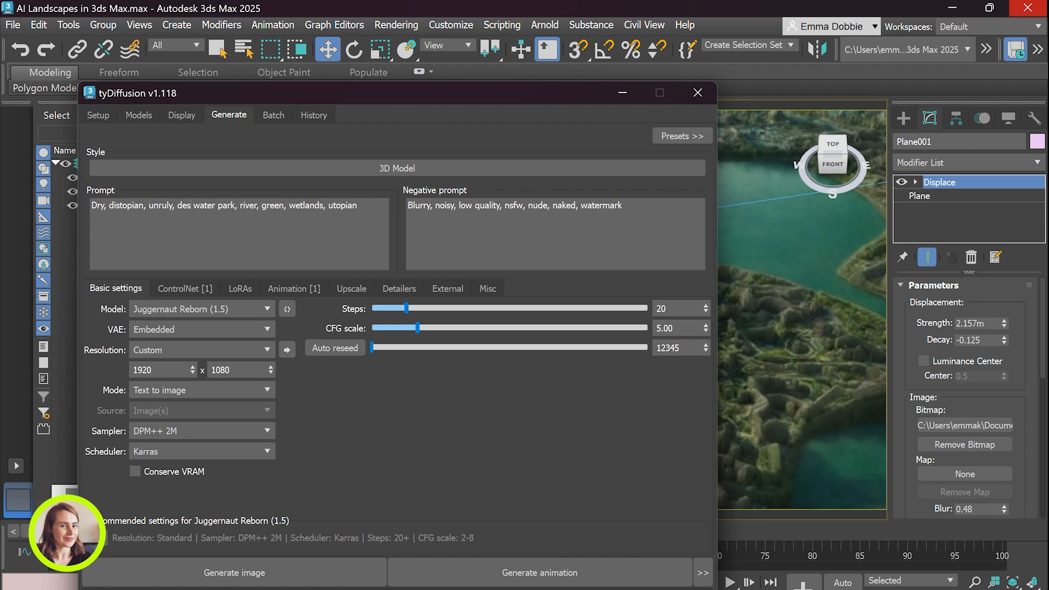
{"action": "type", "text": "ertf"}
Remove the water park, river, green, wetlands and utopian terms from the prompt and end it with "disrepair"
{"action": "key", "text": "BackSpace"}
{"action": "key", "text": "BackSpace"}
{"action": "key", "text": "BackSpace"}
{"action": "key", "text": "BackSpace"}
{"action": "key", "text": "BackSpace"}
{"action": "key", "text": "BackSpace"}
{"action": "key", "text": "BackSpace"}
{"action": "key", "text": "BackSpace"}
{"action": "key", "text": "BackSpace"}
{"action": "key", "text": "BackSpace"}
{"action": "key", "text": "BackSpace"}
{"action": "key", "text": "BackSpace"}
{"action": "key", "text": "BackSpace"}
{"action": "key", "text": "BackSpace"}
{"action": "key", "text": "BackSpace"}
{"action": "key", "text": "BackSpace"}
{"action": "key", "text": "BackSpace"}
{"action": "key", "text": "BackSpace"}
{"action": "key", "text": "BackSpace"}
{"action": "key", "text": "BackSpace"}
{"action": "key", "text": "BackSpace"}
{"action": "type", "text": ","}
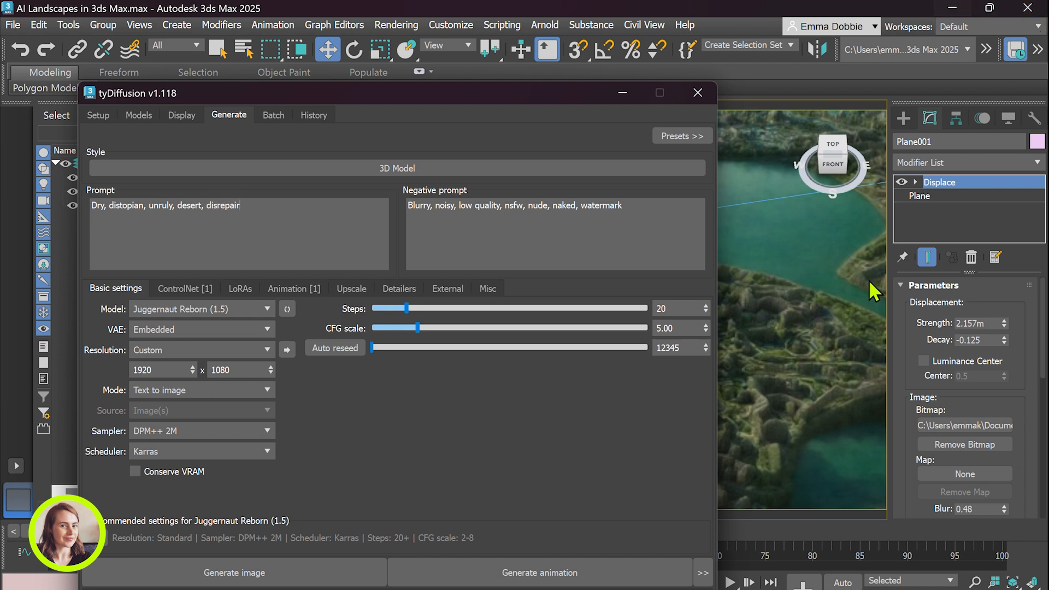
Generate an image from the desert prompt and save it as Not a Sponge City 3.png in Documents
{"action": "left_click", "coordinate": [200, 579]}
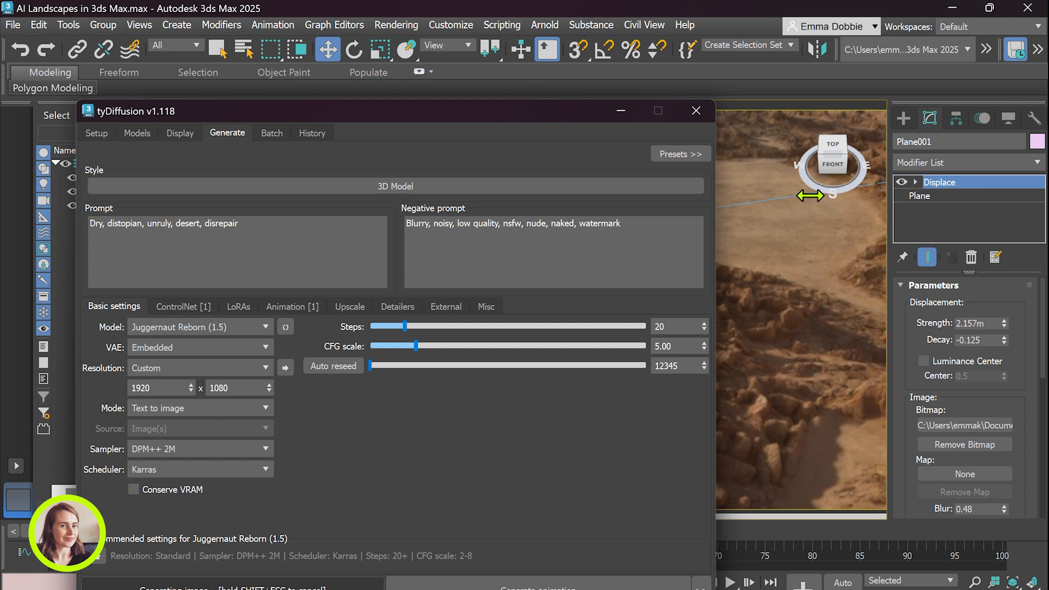
{"action": "left_click_drag", "start_coordinate": [550, 112], "coordinate": [475, 409]}
{"action": "left_click", "coordinate": [533, 115]}
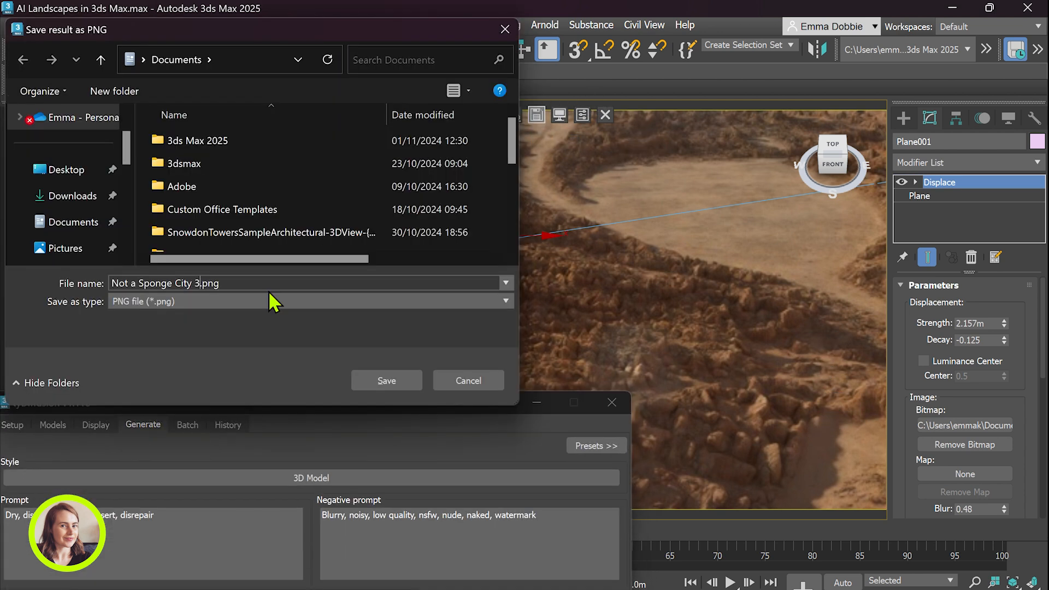
{"action": "key", "text": "BackSpace"}
{"action": "type", "text": "4"}
{"action": "left_click", "coordinate": [389, 381]}
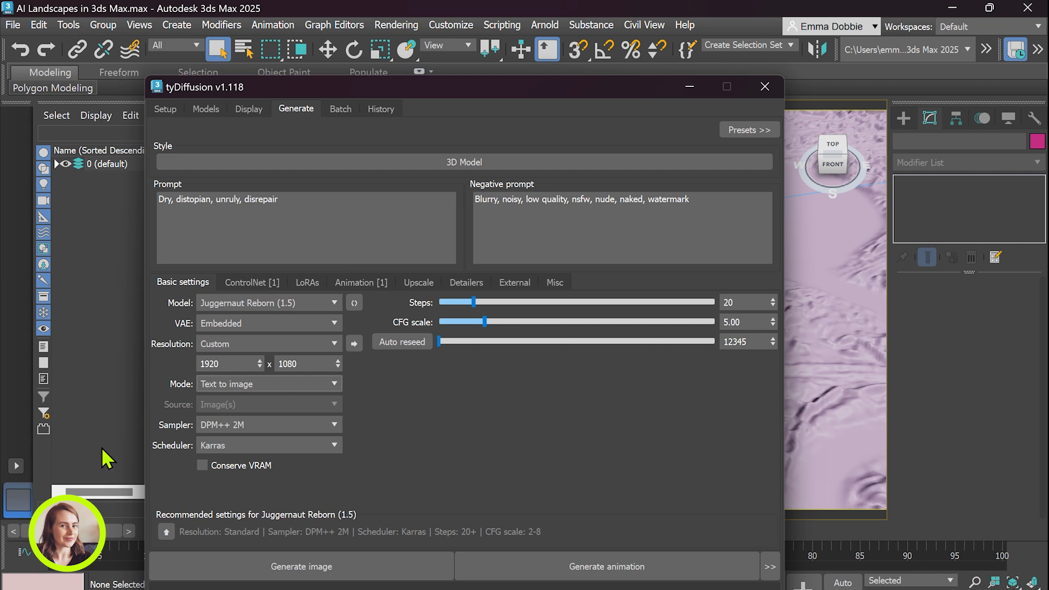
Set the tyDiffusion generation mode to Image to image and check the options for adding source images
{"action": "left_click", "coordinate": [324, 382]}
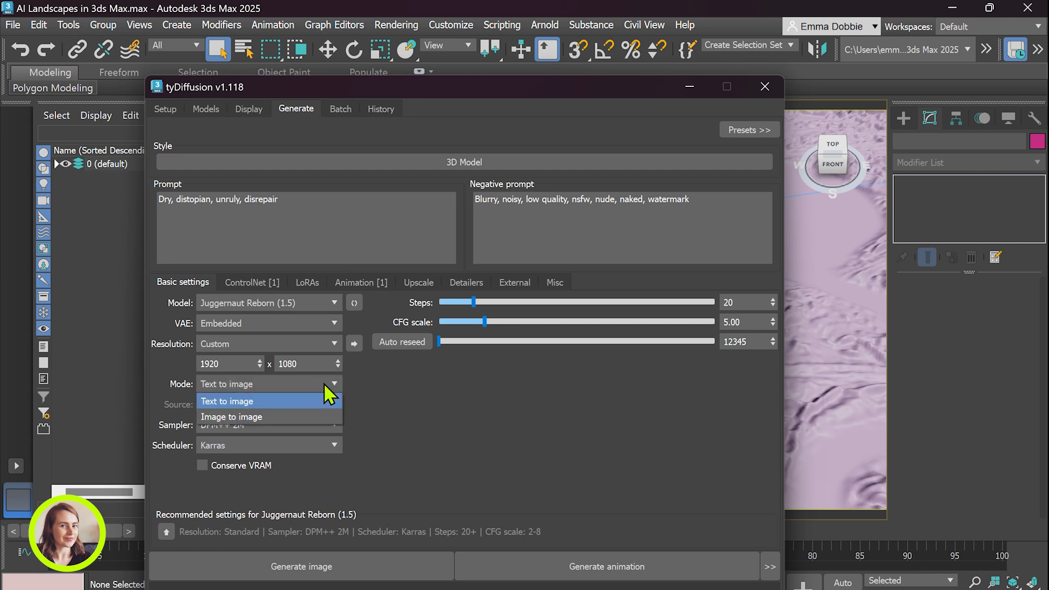
{"action": "left_click", "coordinate": [324, 382]}
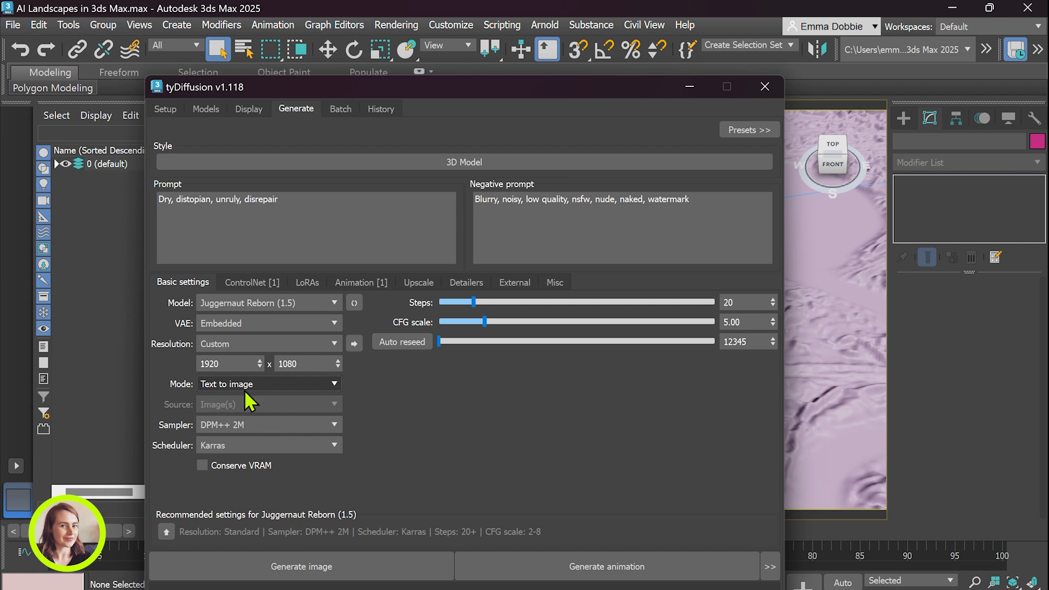
{"action": "left_click", "coordinate": [333, 383]}
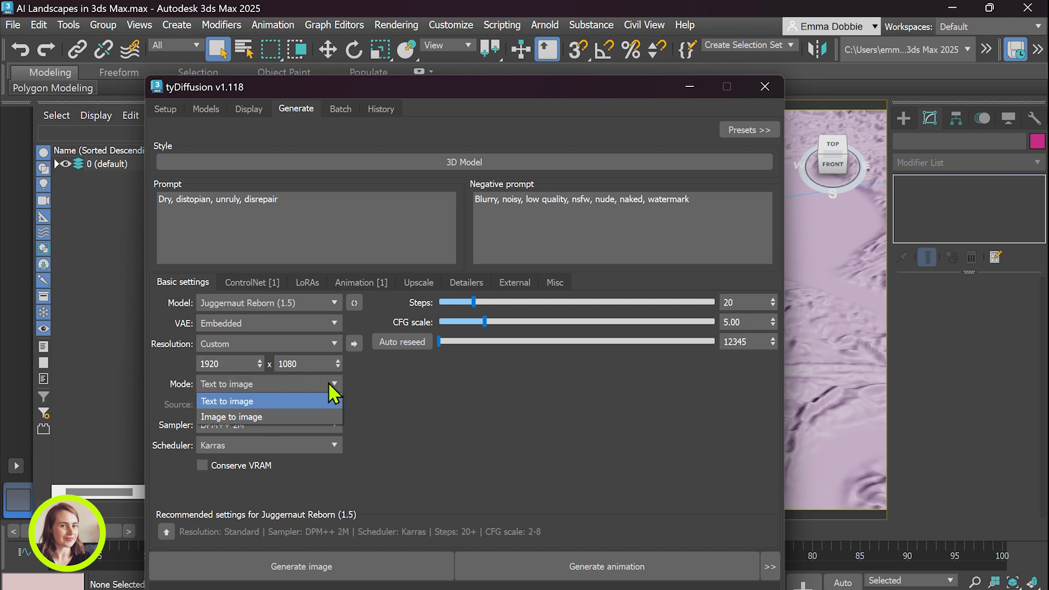
{"action": "left_click", "coordinate": [282, 418]}
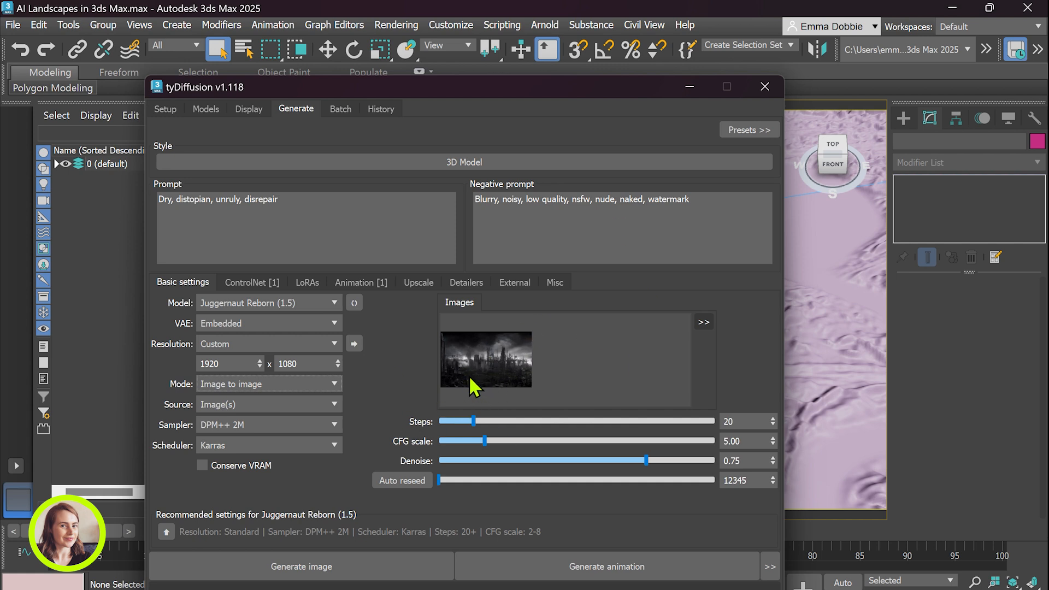
{"action": "left_click", "coordinate": [704, 324]}
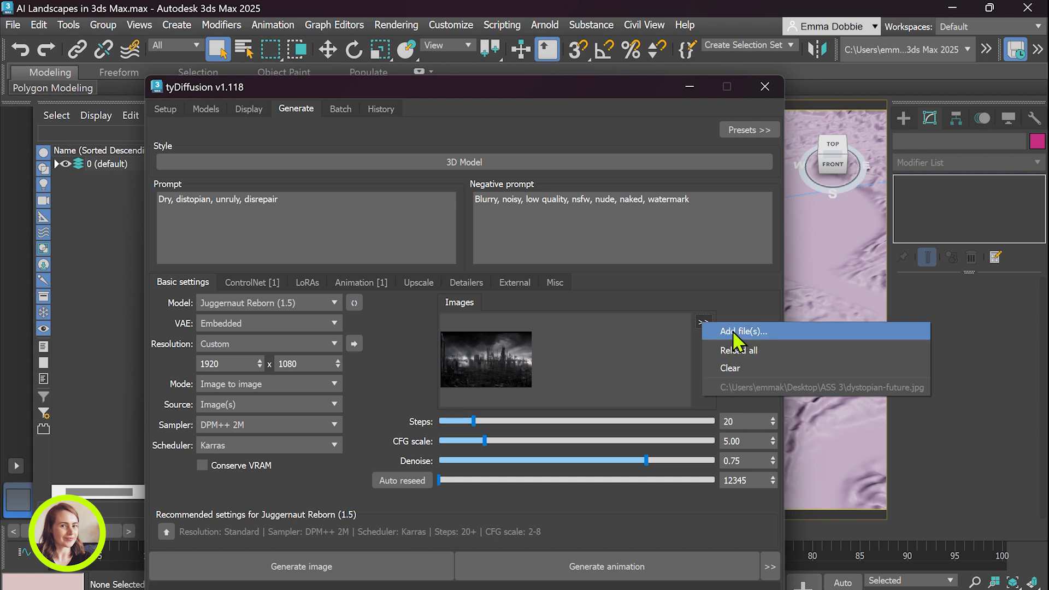
{"action": "left_click", "coordinate": [659, 333]}
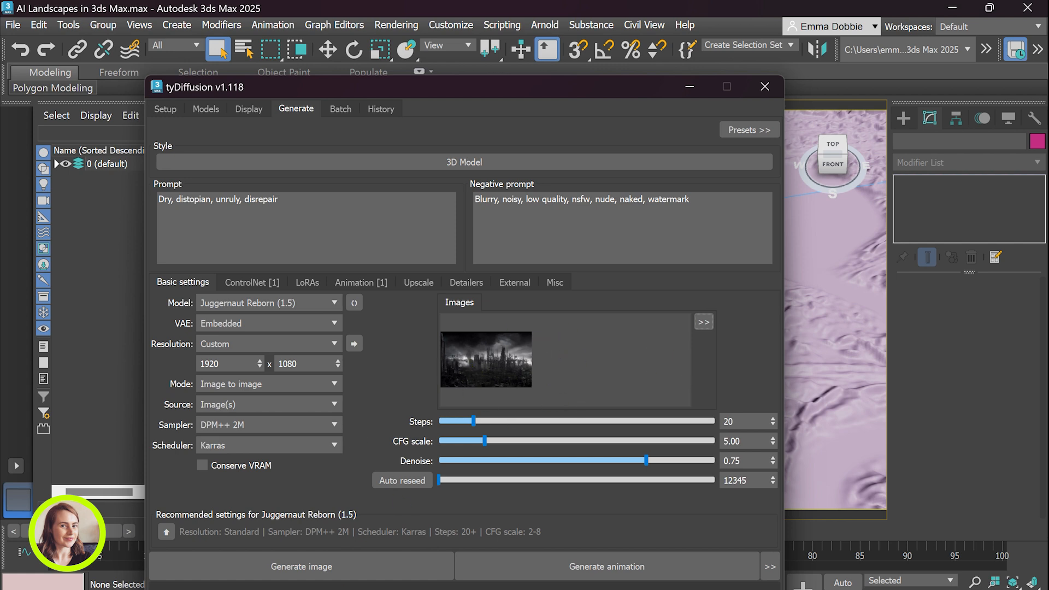
Generate an image from the dark dystopian city source picture and save it as Not a Sponge City 4.png in Documents
{"action": "left_click", "coordinate": [332, 568]}
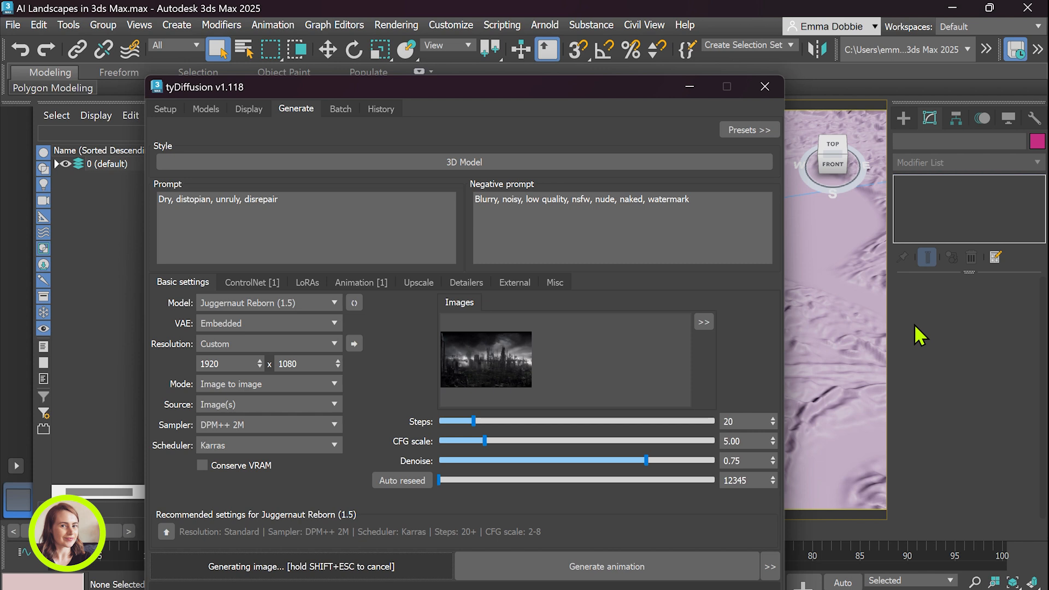
{"action": "left_click_drag", "start_coordinate": [609, 96], "coordinate": [462, 467]}
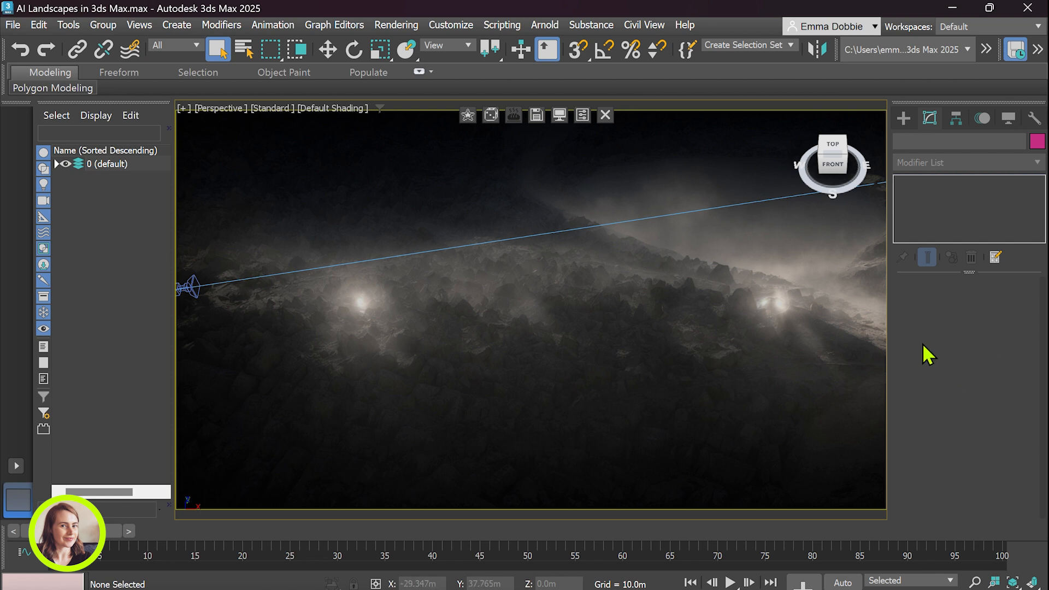
{"action": "left_click", "coordinate": [536, 118]}
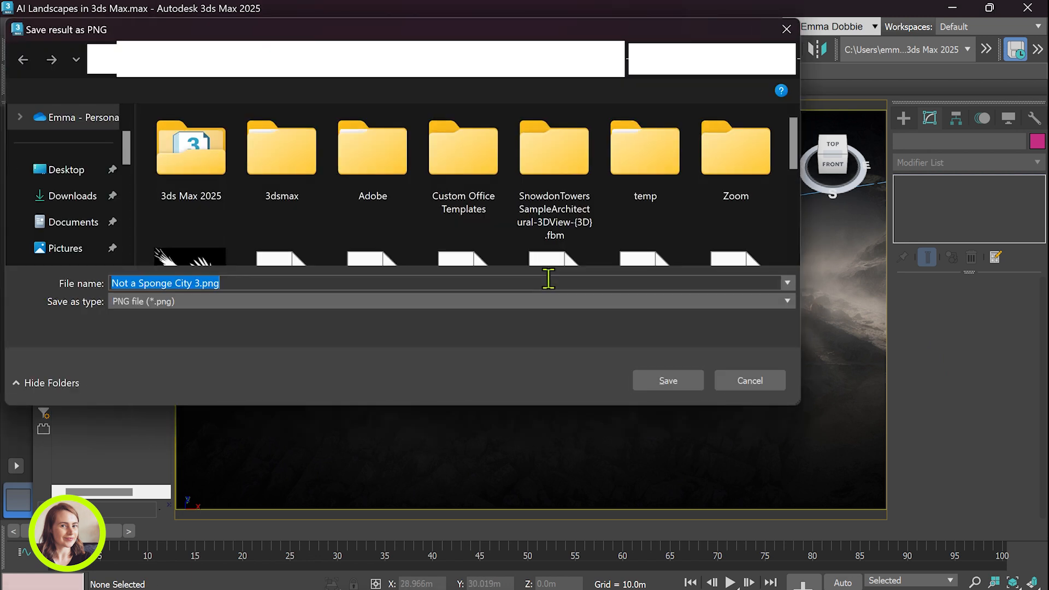
{"action": "left_click", "coordinate": [195, 283]}
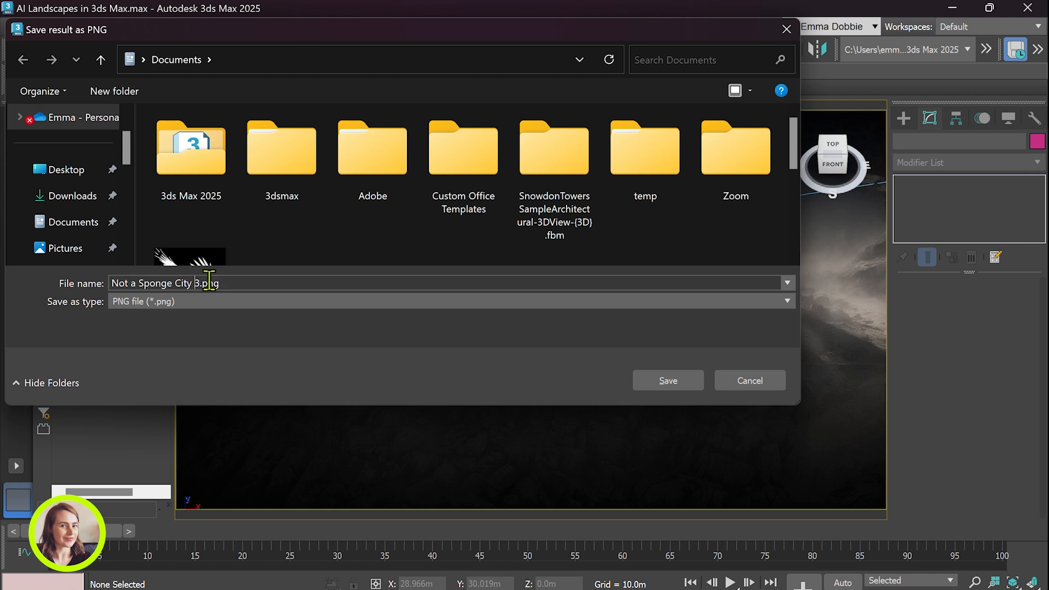
{"action": "key", "text": "Delete"}
{"action": "type", "text": "4"}
{"action": "left_click", "coordinate": [669, 381]}
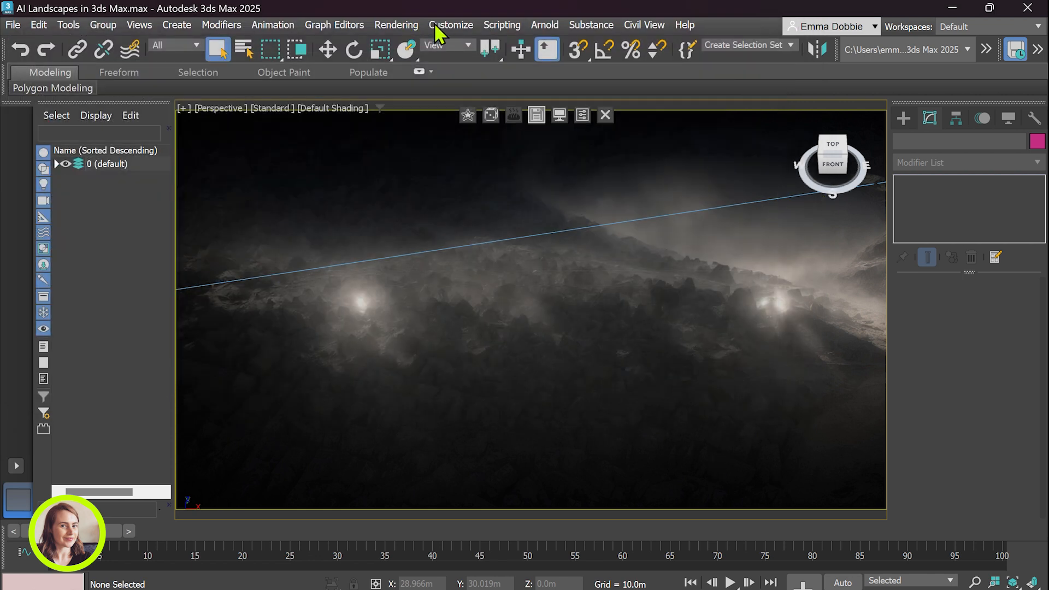